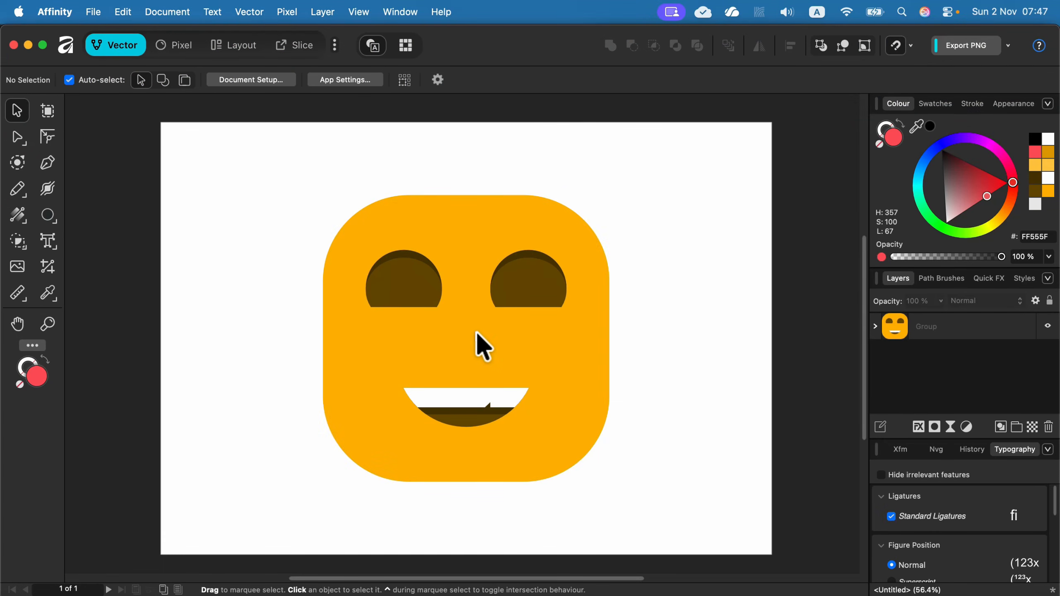
Preview the whole document as a PNG export and close the export settings without exporting
click(93, 13)
mouse_move(119, 415)
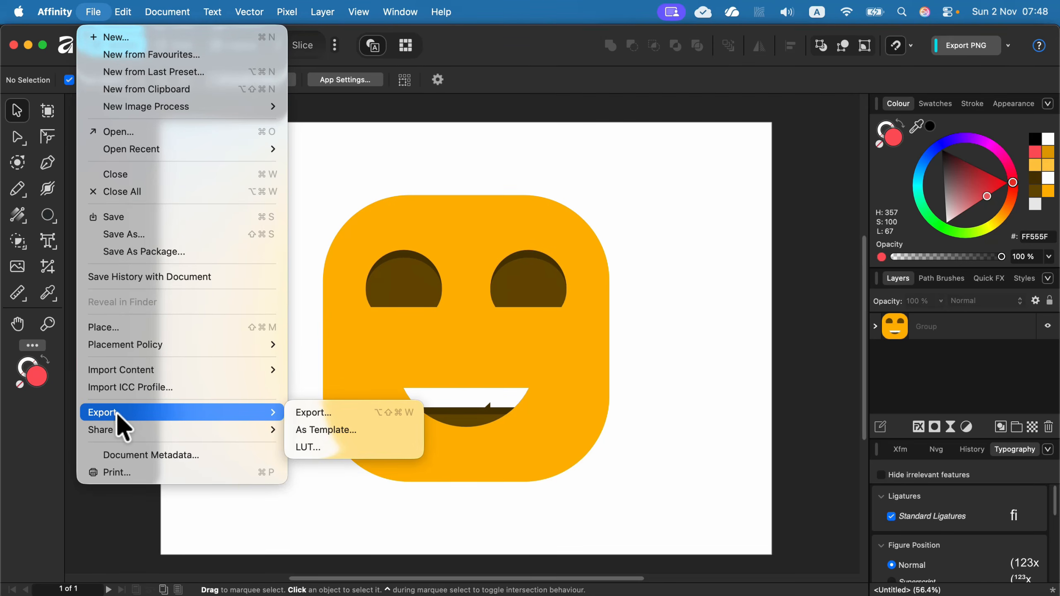
click(329, 414)
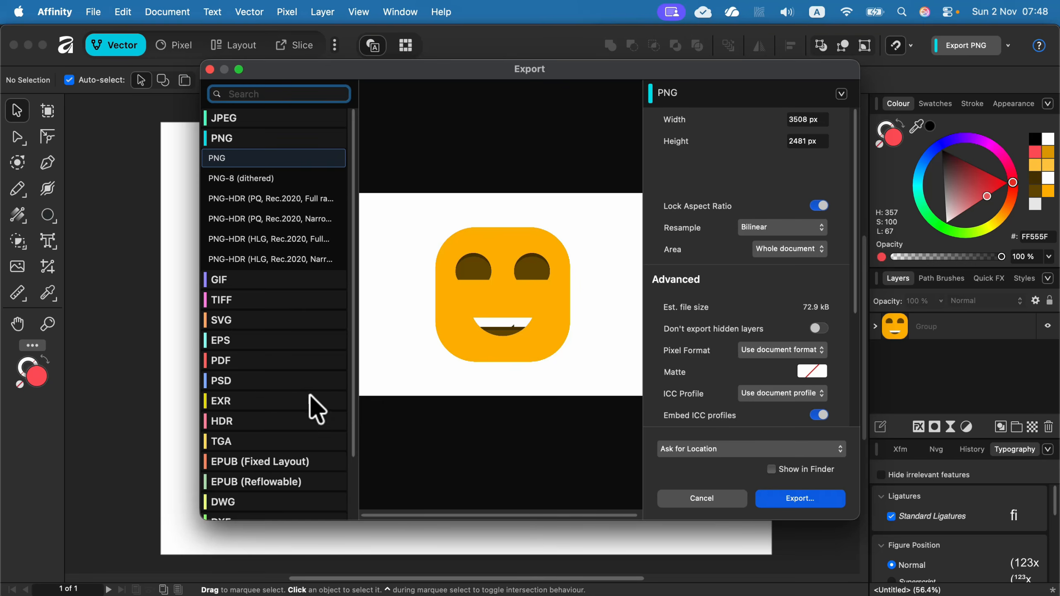
click(225, 157)
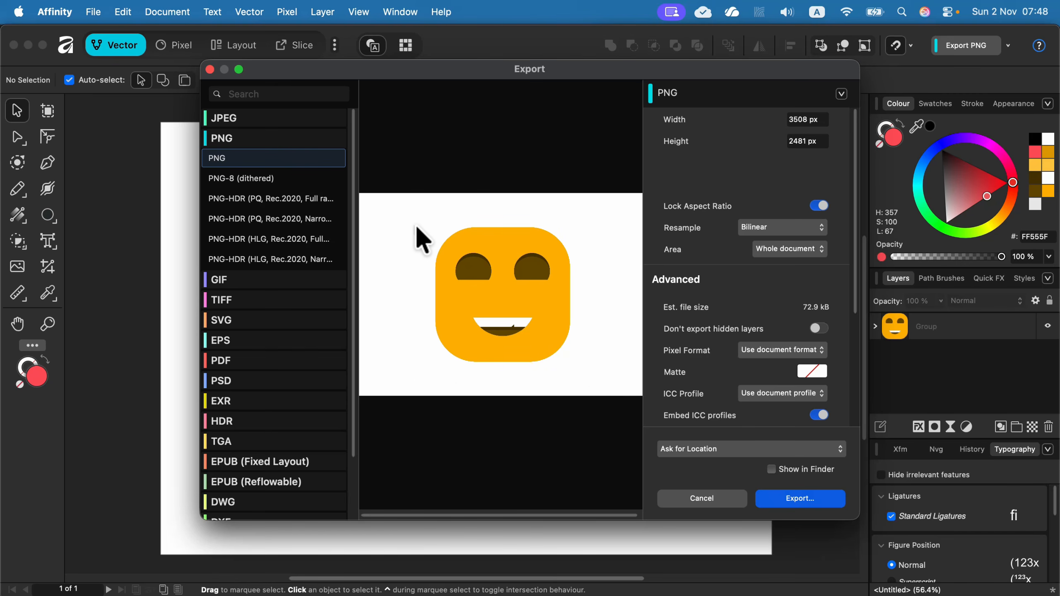
click(722, 499)
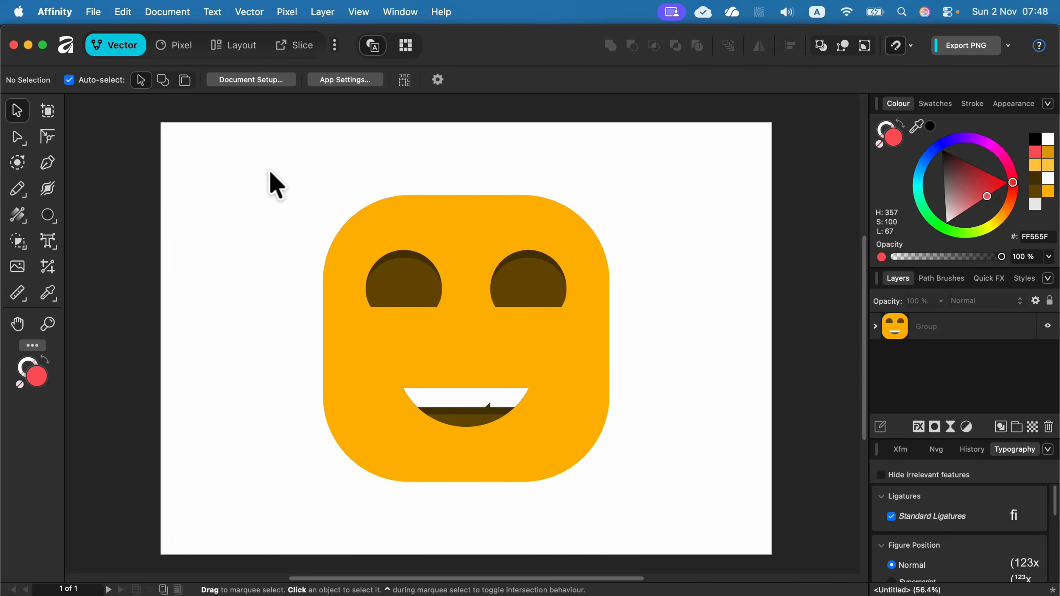
Select the entire face group and preview its PNG export with the area set to Selection Area
drag(271, 158, 696, 529)
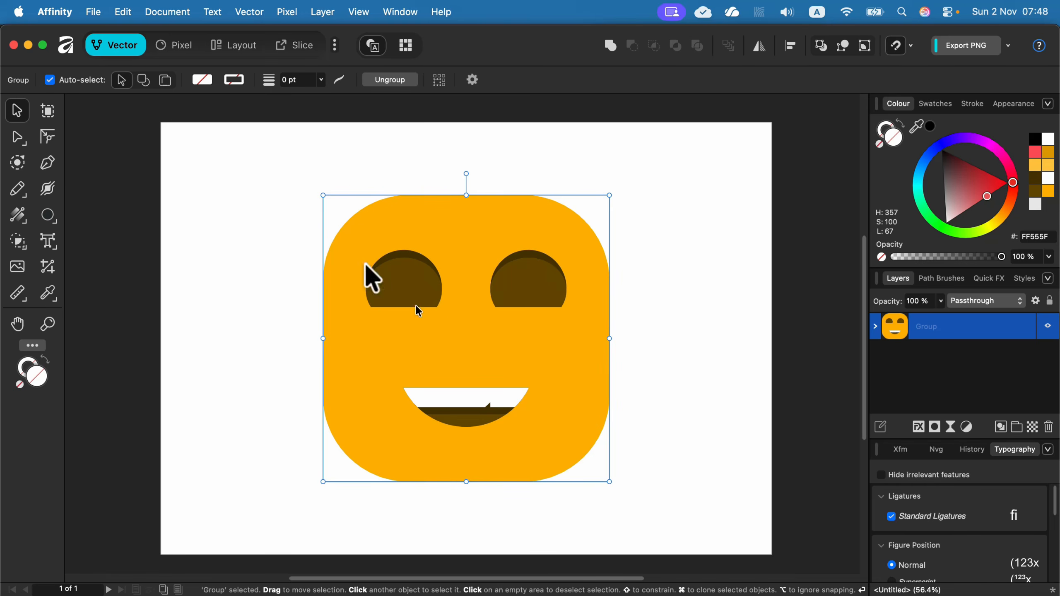
click(99, 15)
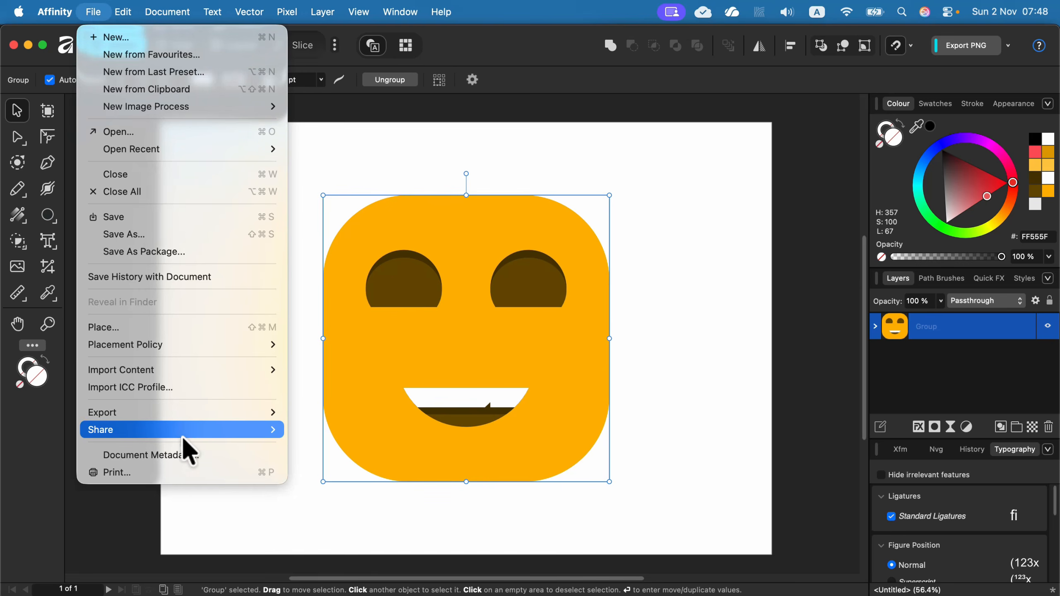
mouse_move(199, 413)
click(307, 412)
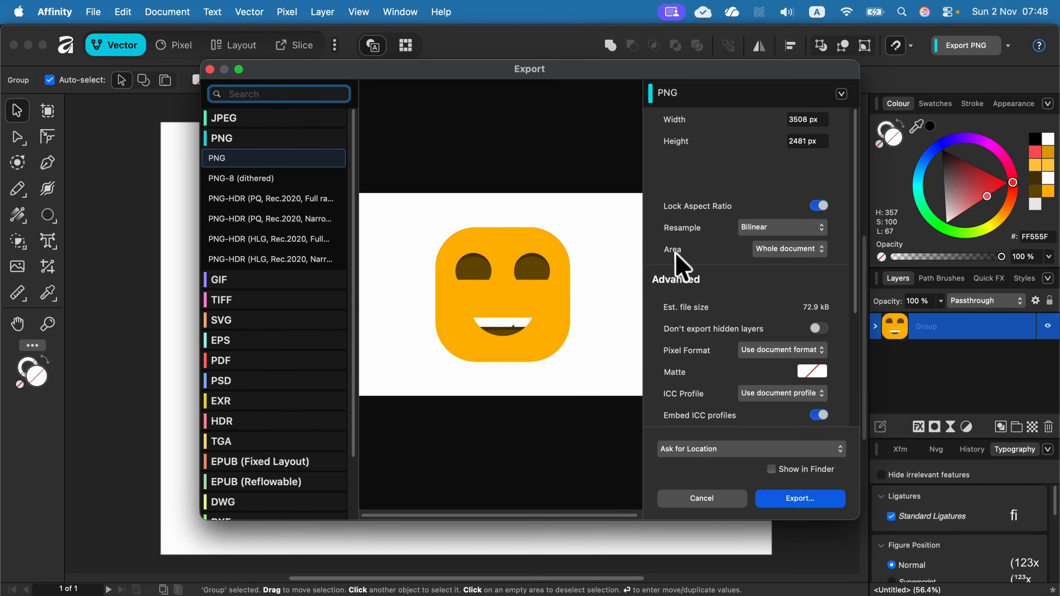
click(797, 251)
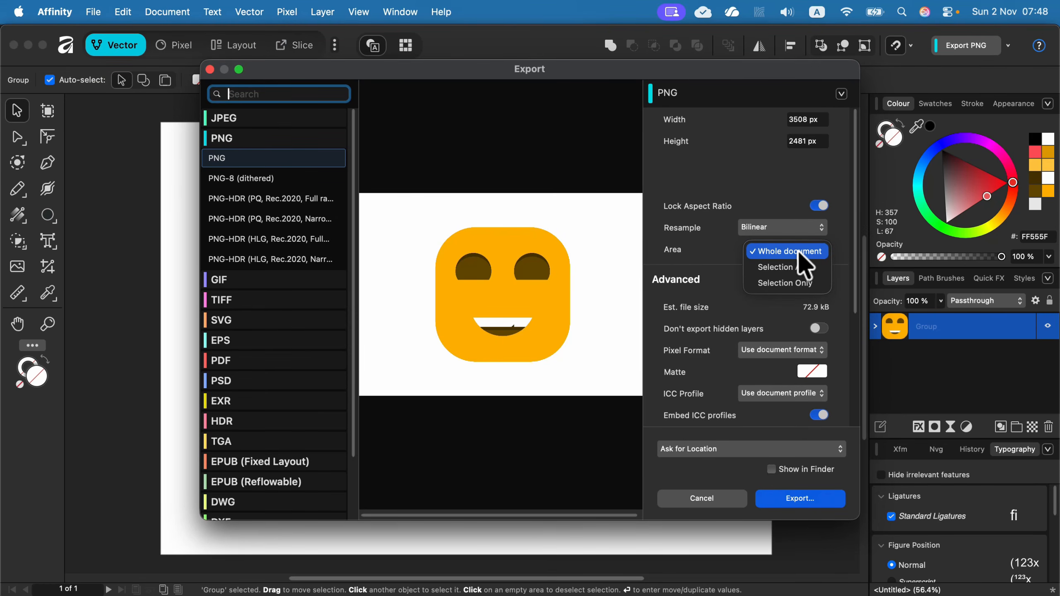
click(788, 266)
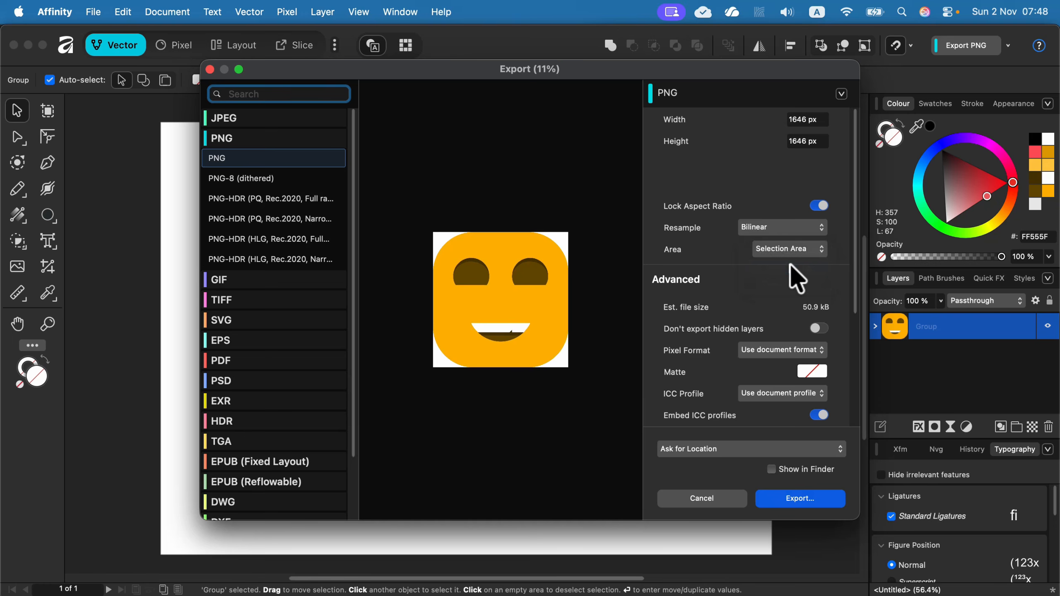
Switch the export area to Selection Only, cancel the export and deselect the face group
click(795, 250)
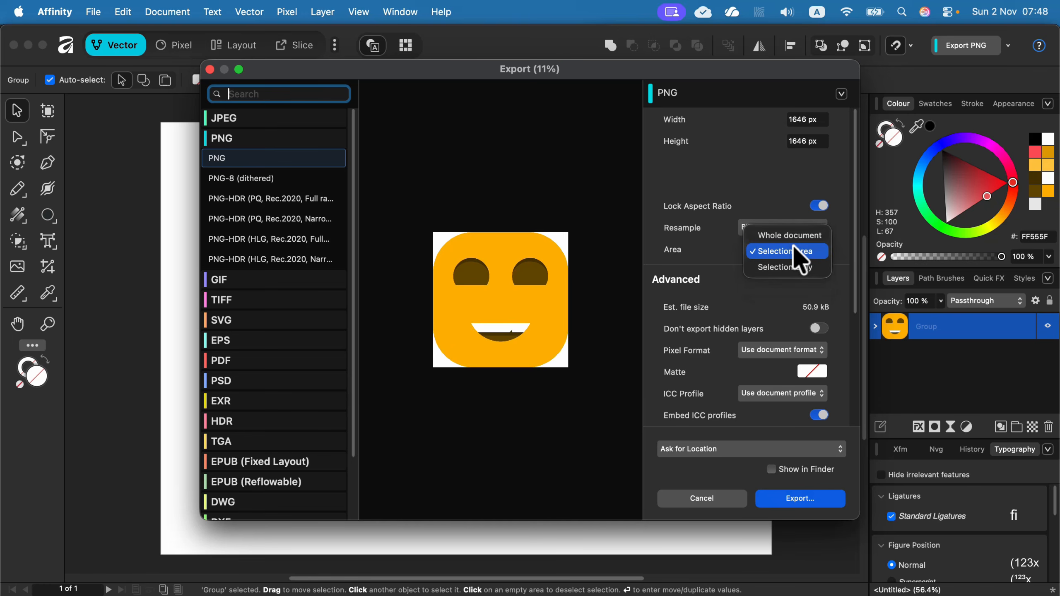
click(783, 266)
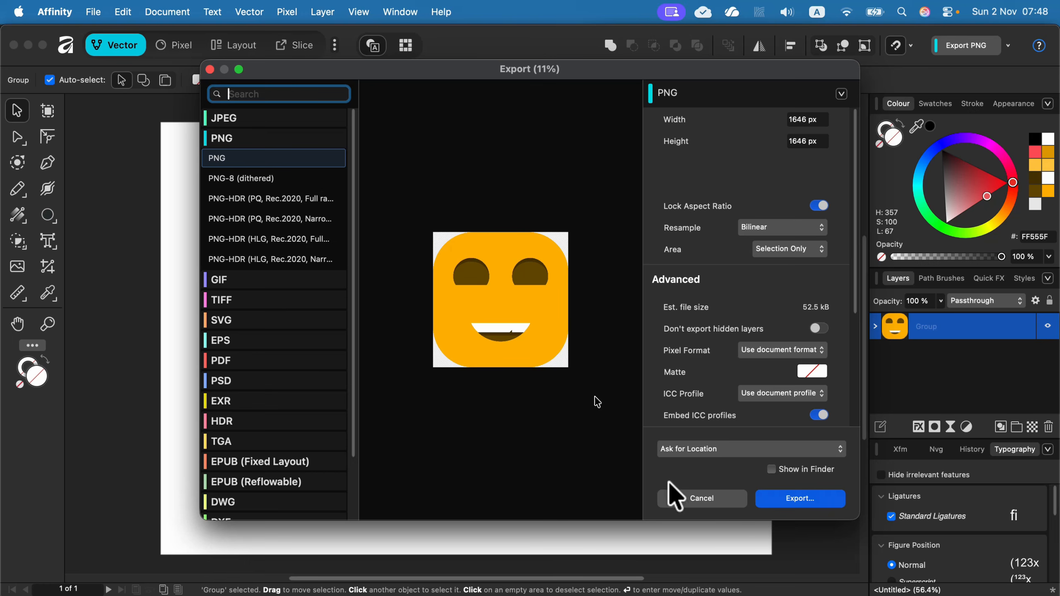
click(726, 503)
click(704, 259)
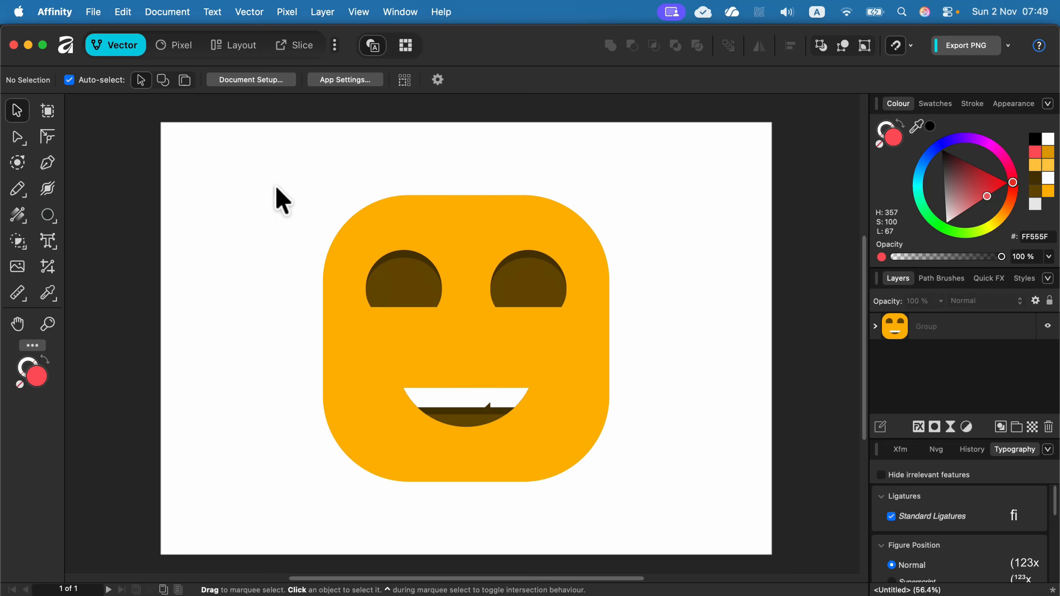
Enable the transparent background in the document setup and apply it
click(263, 85)
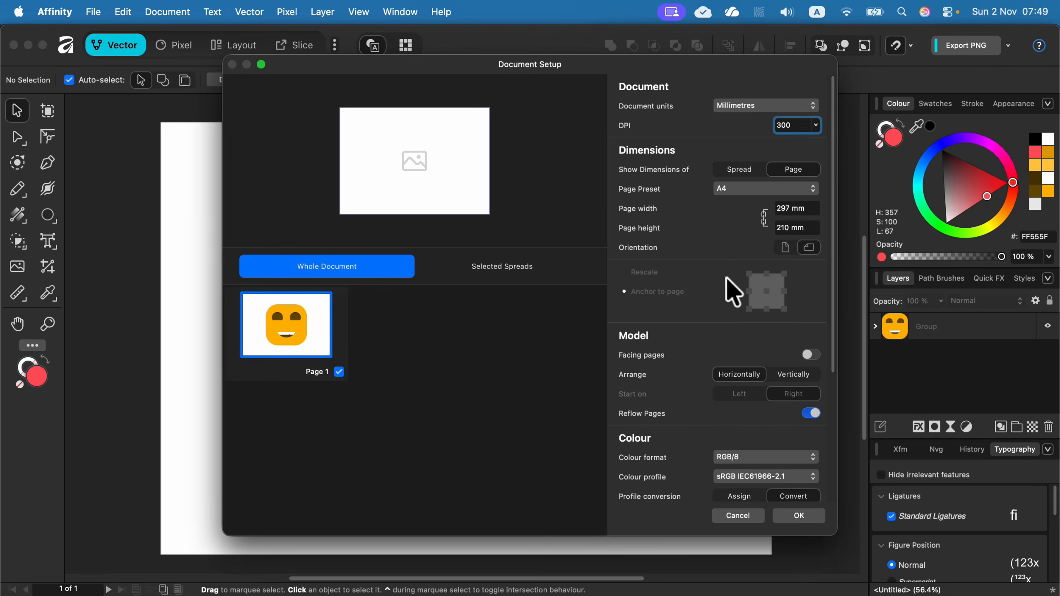
scroll(719, 326, down, 5)
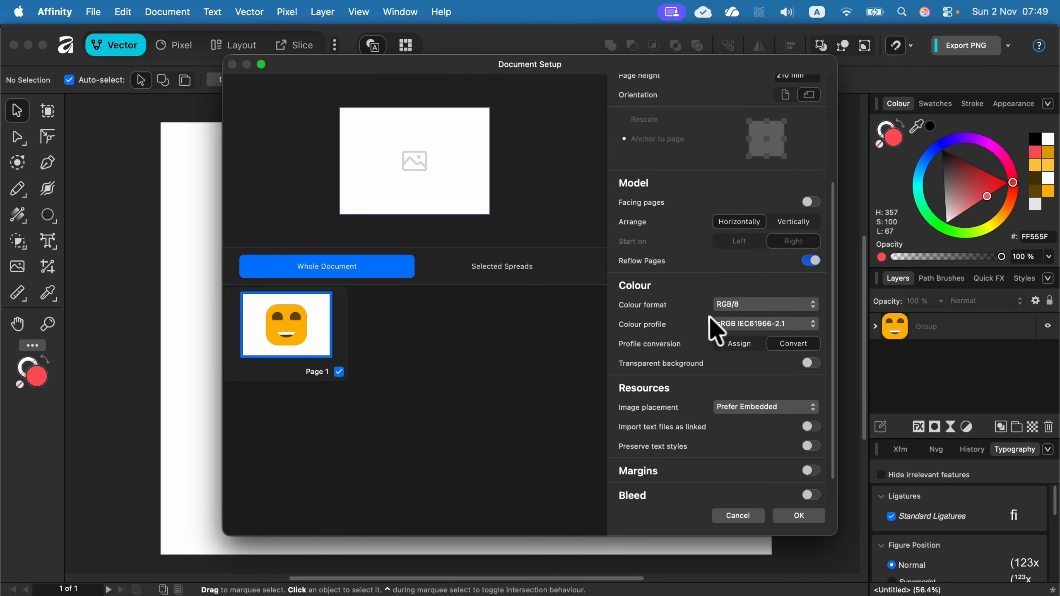
scroll(709, 316, down, 1)
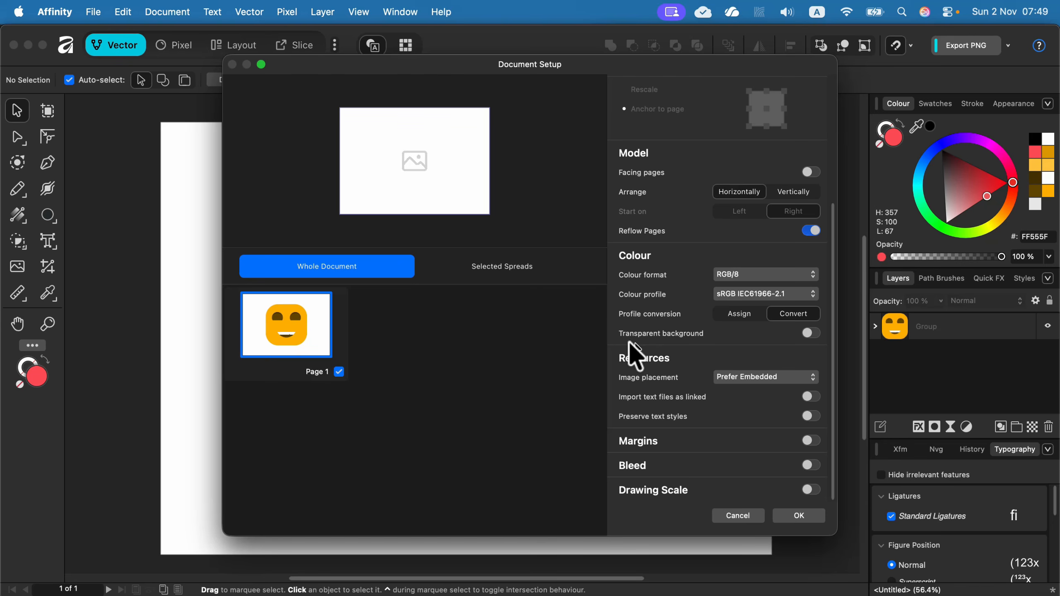
click(814, 333)
click(797, 517)
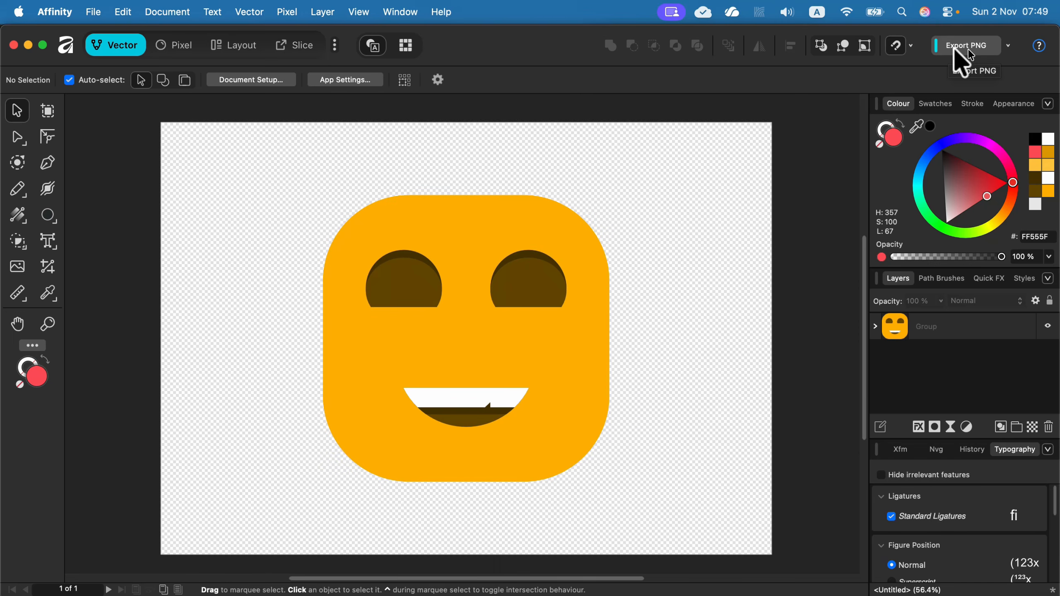
Open the quick export options and compare the JPEG preview with the PNG one, leaving PNG chosen
click(1010, 45)
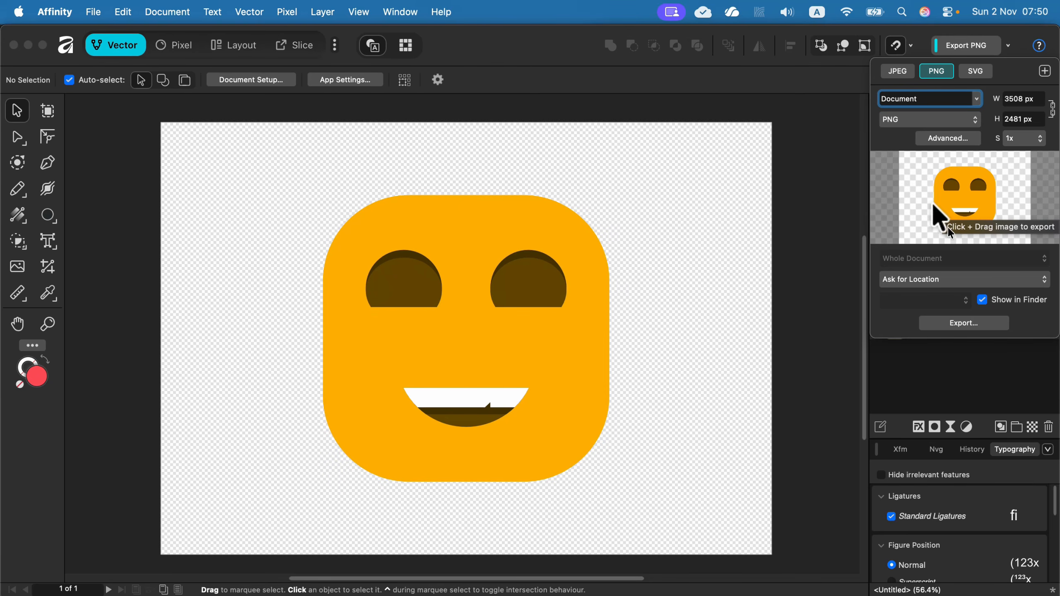
click(898, 72)
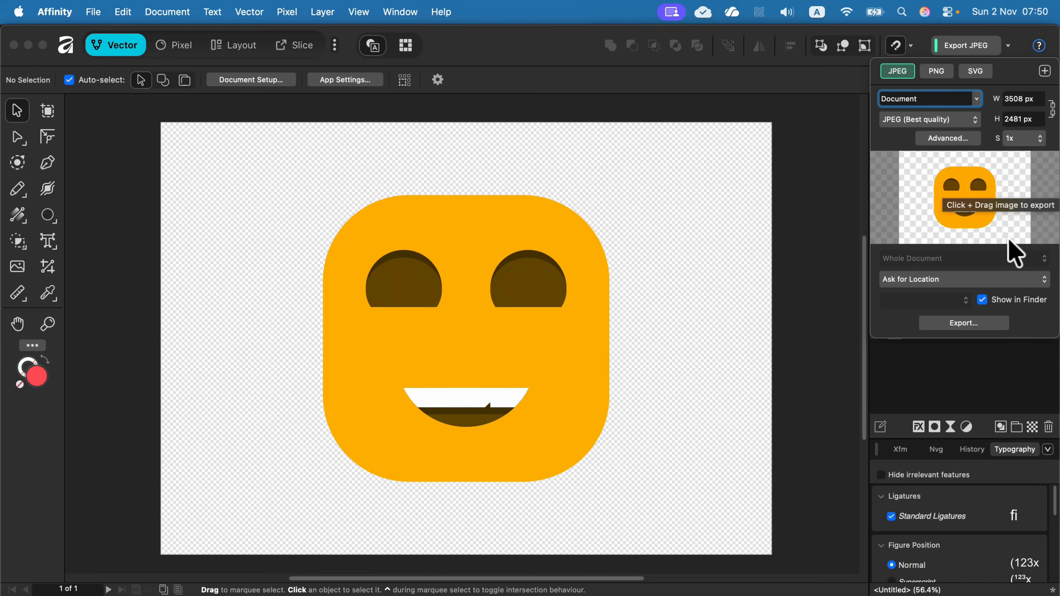
click(937, 72)
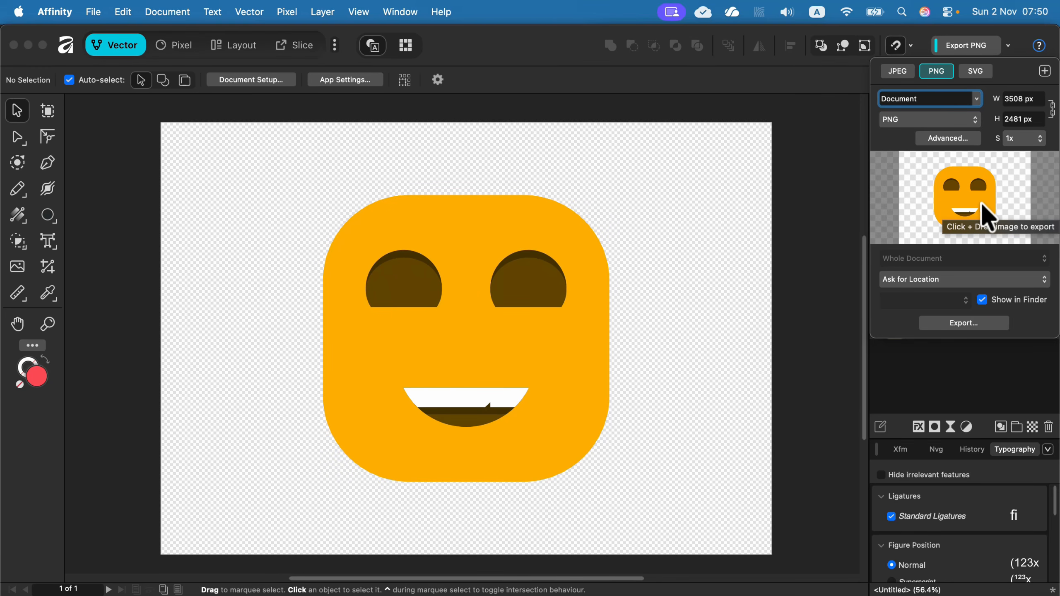
Try exporting to Canva's Uploads as the destination and return the destination to Ask for Location
click(953, 284)
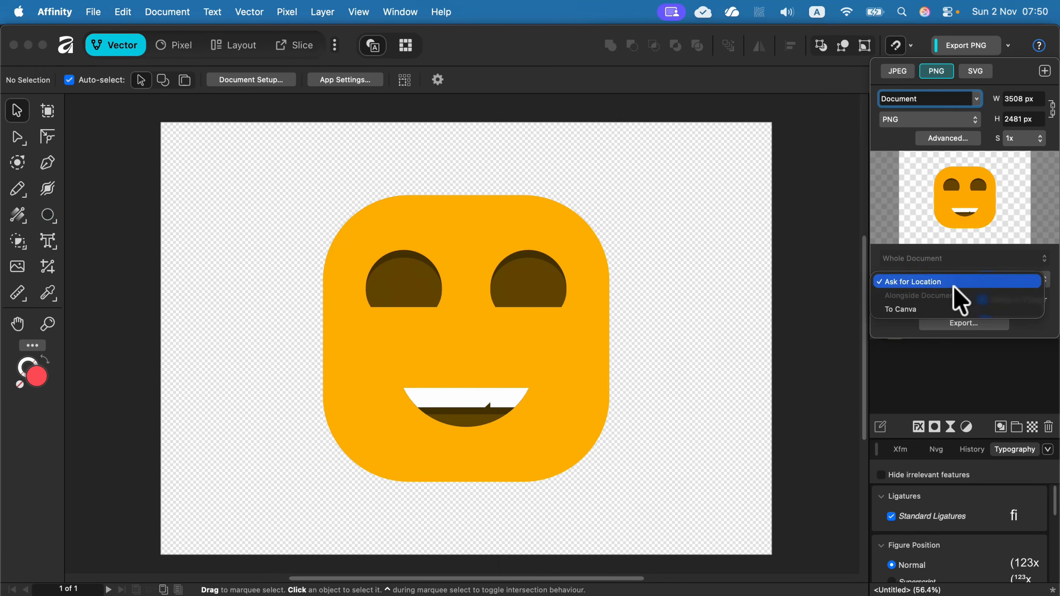
click(942, 308)
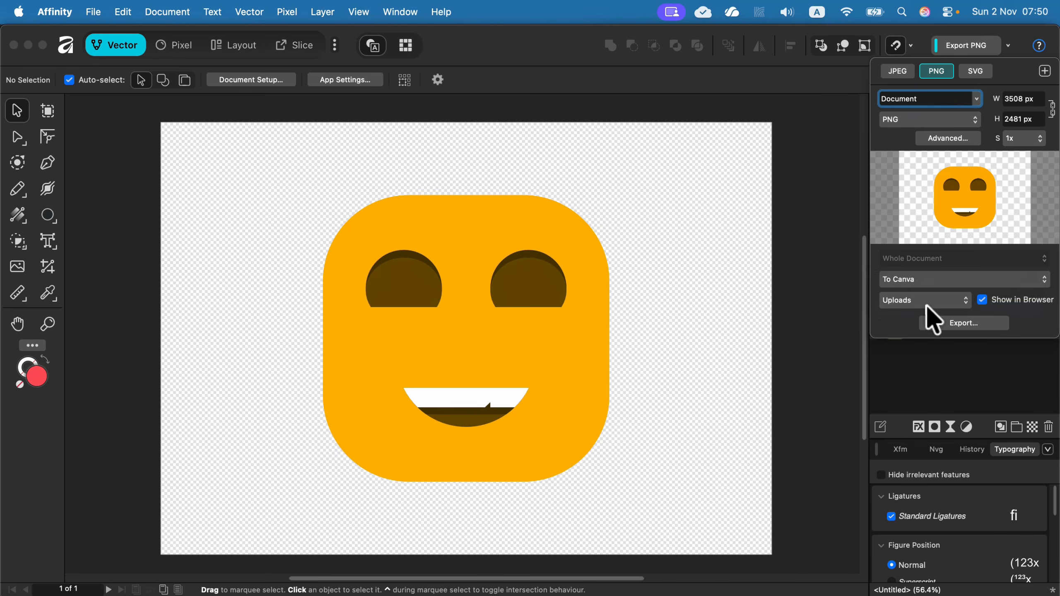
click(920, 302)
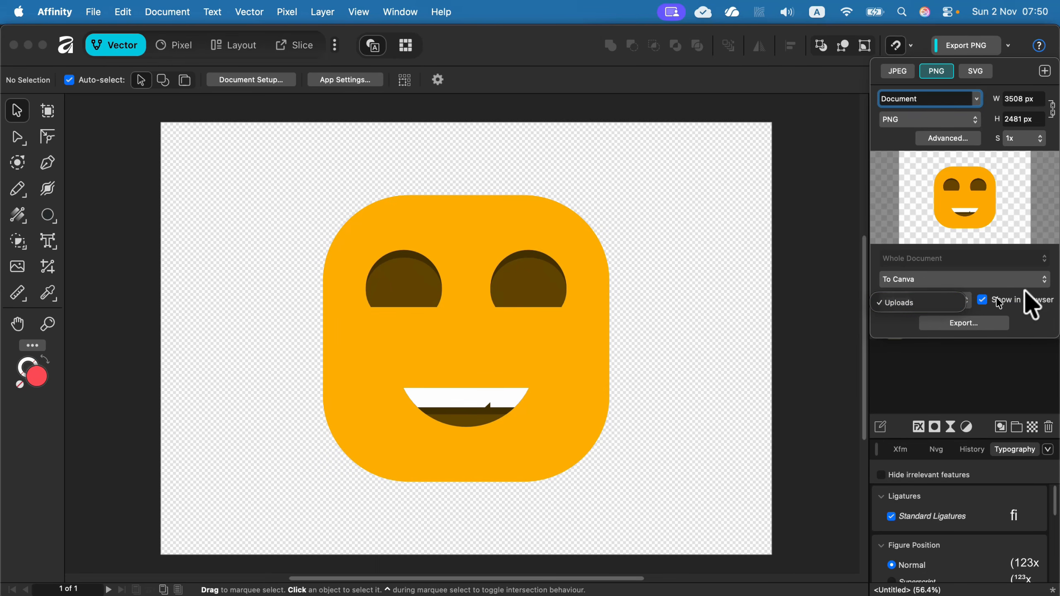
click(1027, 316)
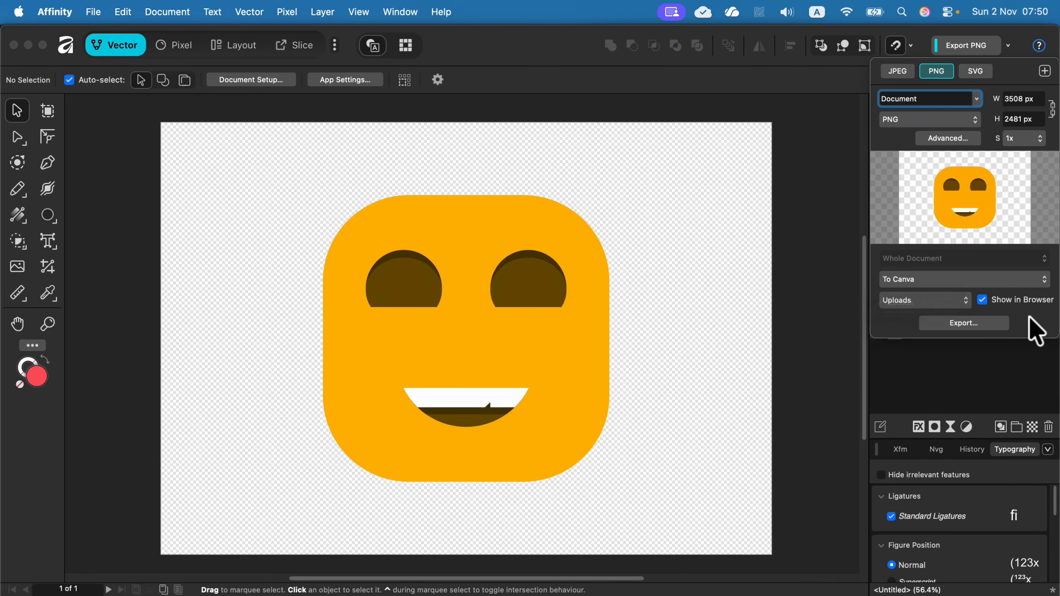
click(911, 281)
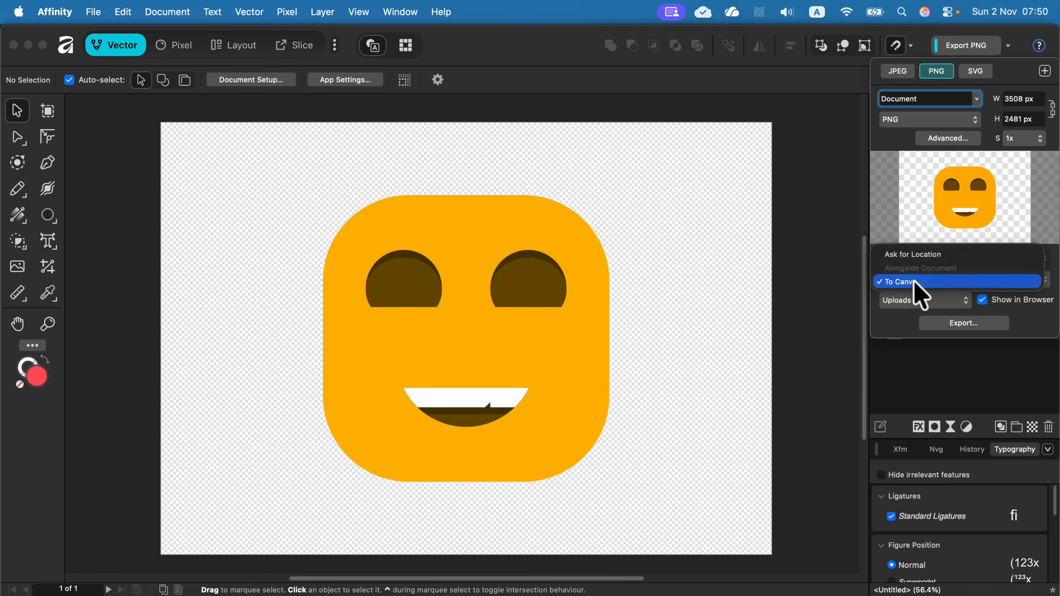
click(920, 252)
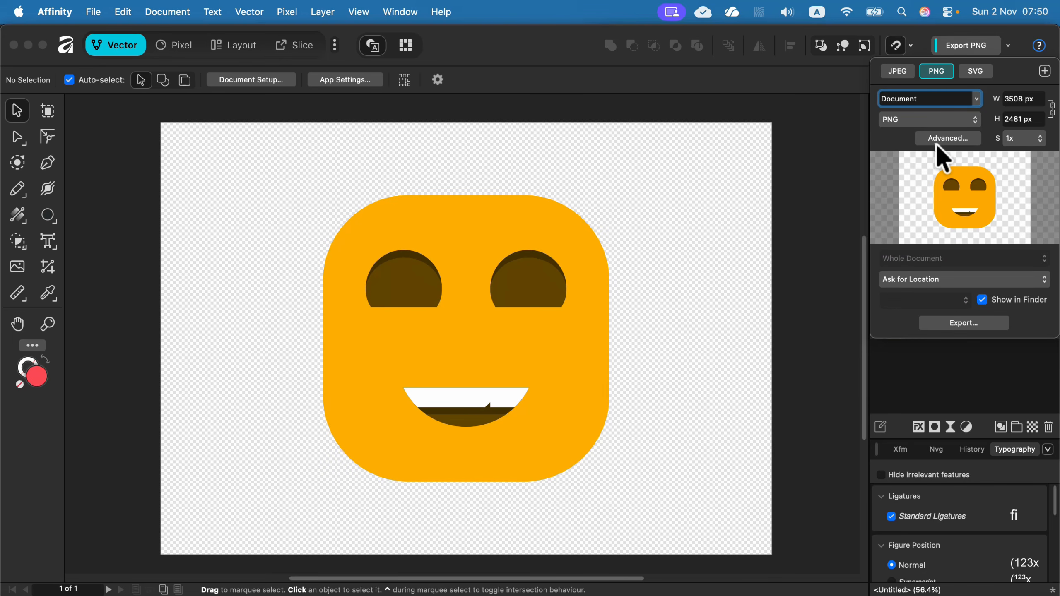
Try the 2x export scale and return the scale to 1x
click(1033, 145)
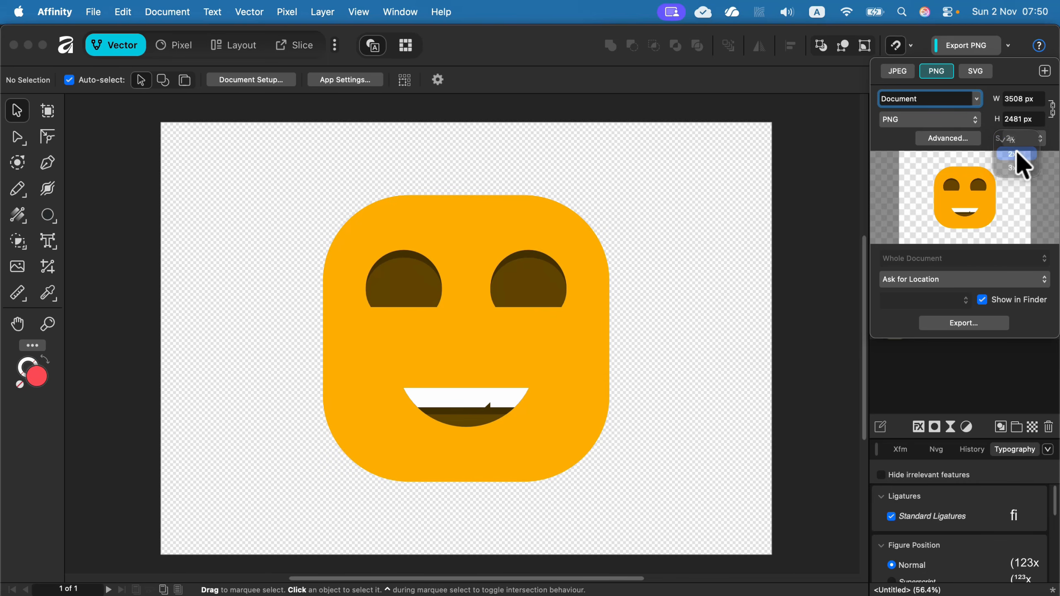
click(1018, 155)
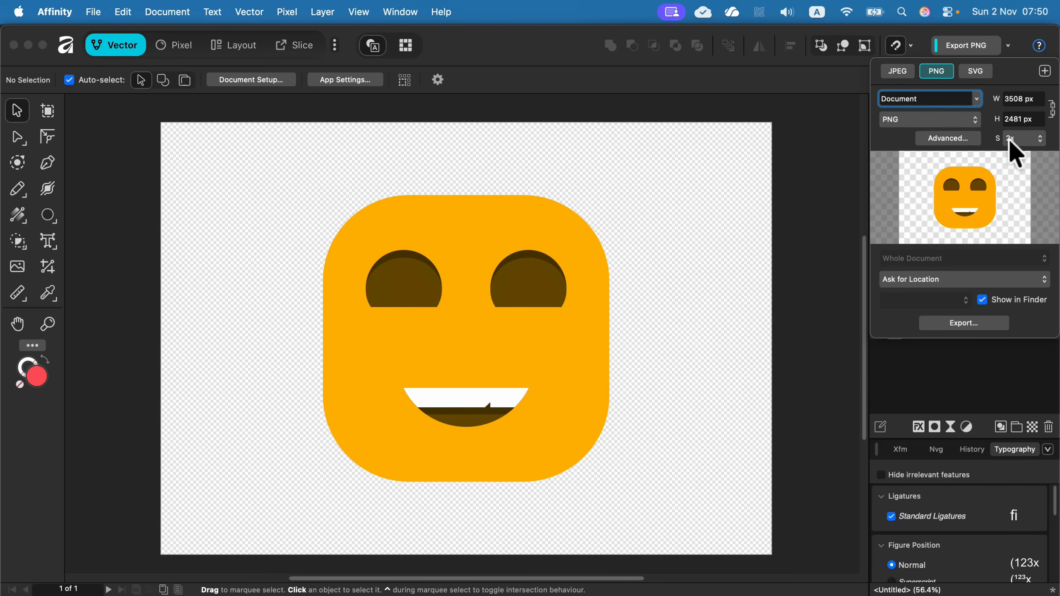
click(1020, 141)
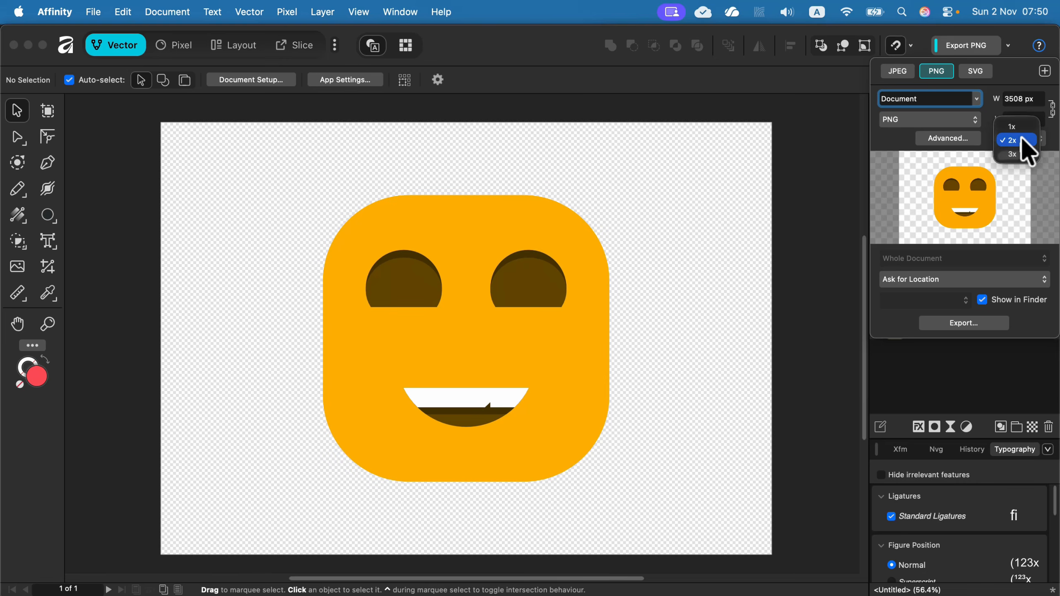
click(1018, 133)
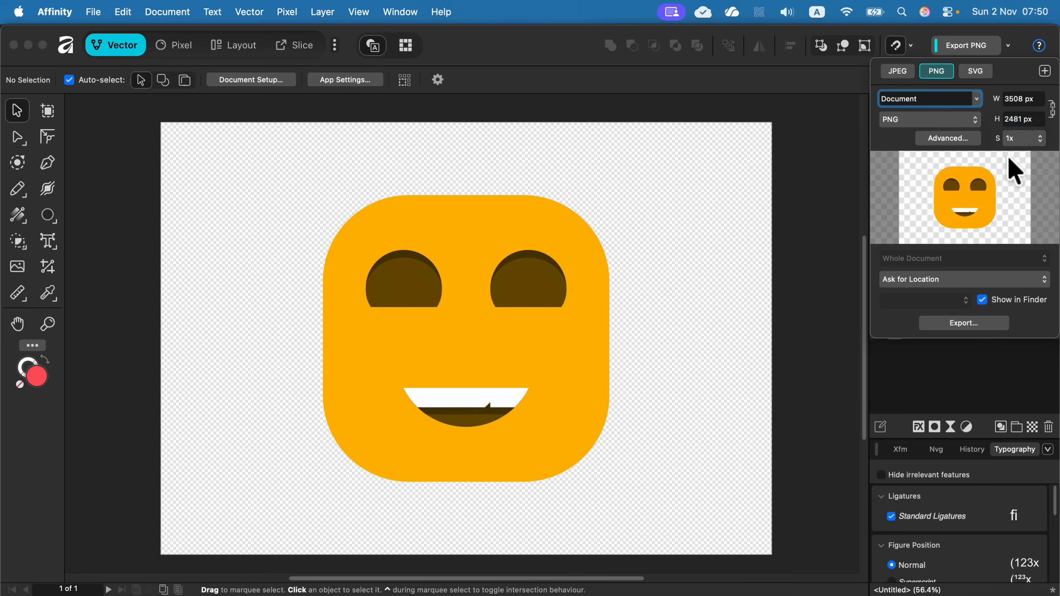
Set the quick export width to 512 px with the aspect ratio locked, and close the quick export options
click(1017, 99)
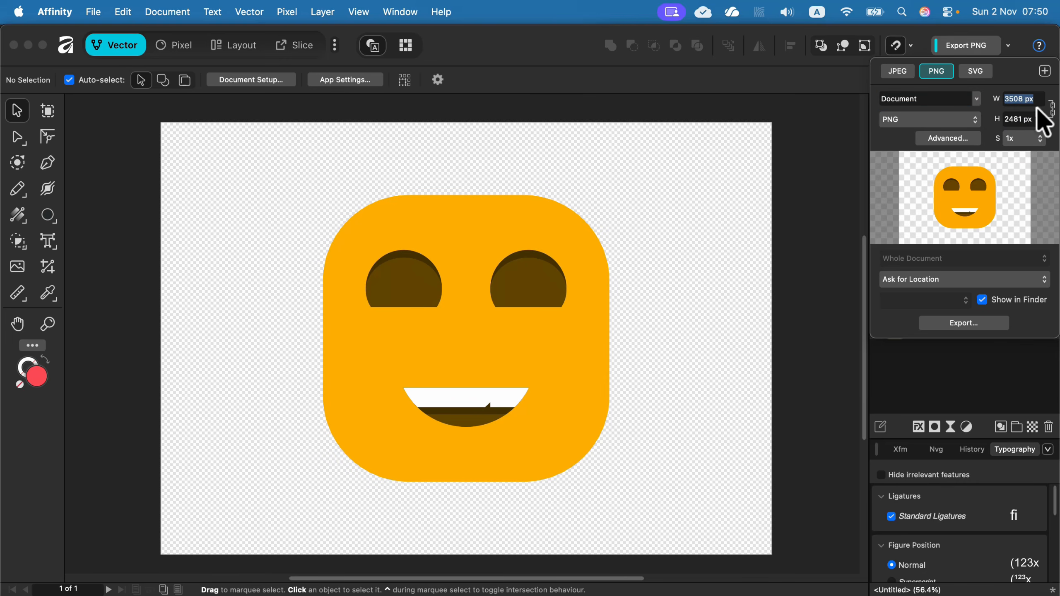
text(512)
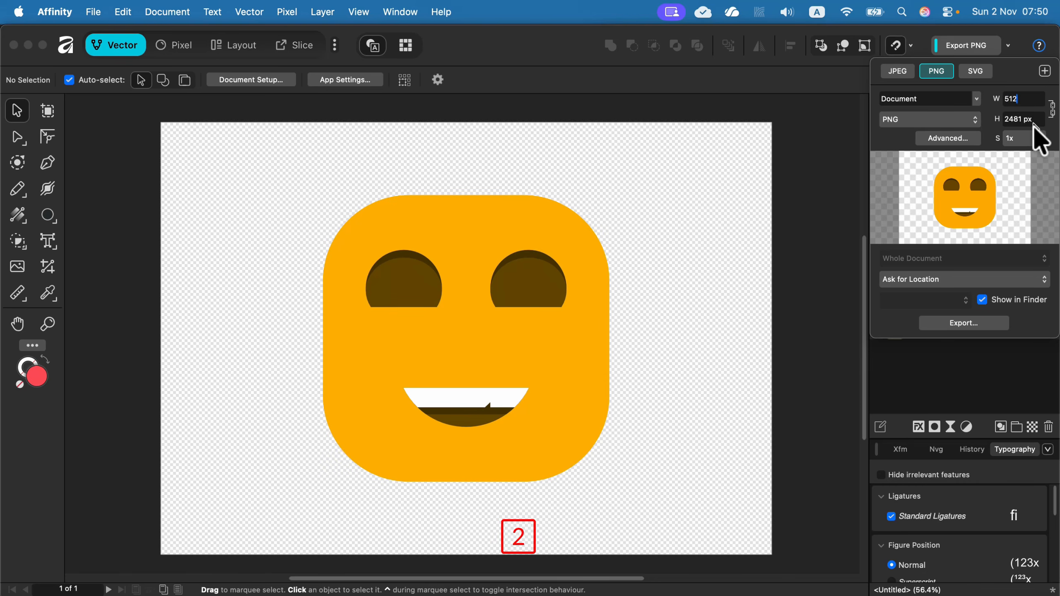
key(Tab)
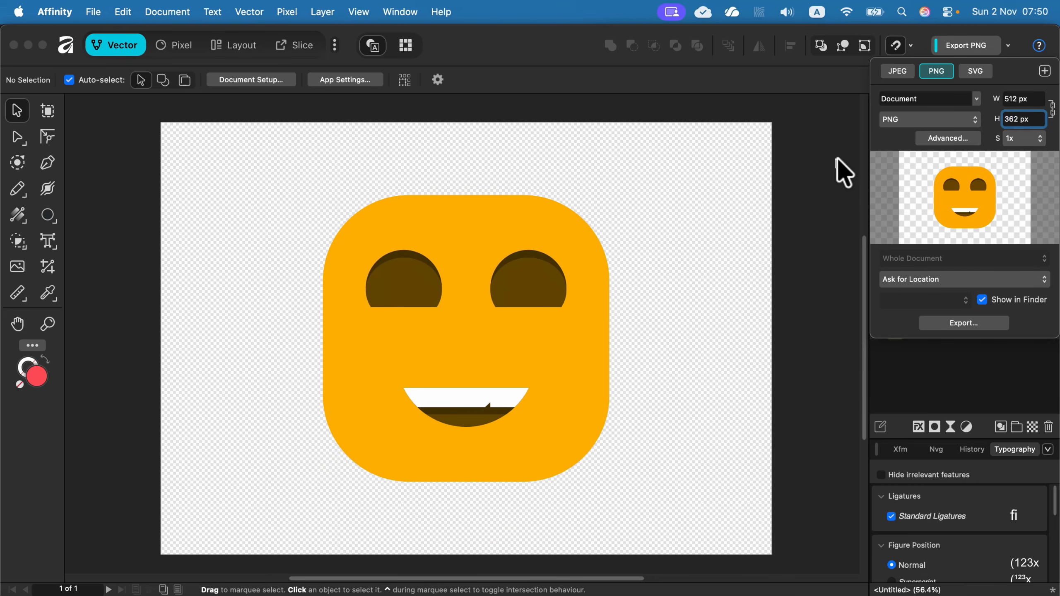
click(831, 180)
Open the export settings for the selected smiley group, check the area choices keeping Selection Only, then cancel and deselect the group
drag(275, 164, 672, 532)
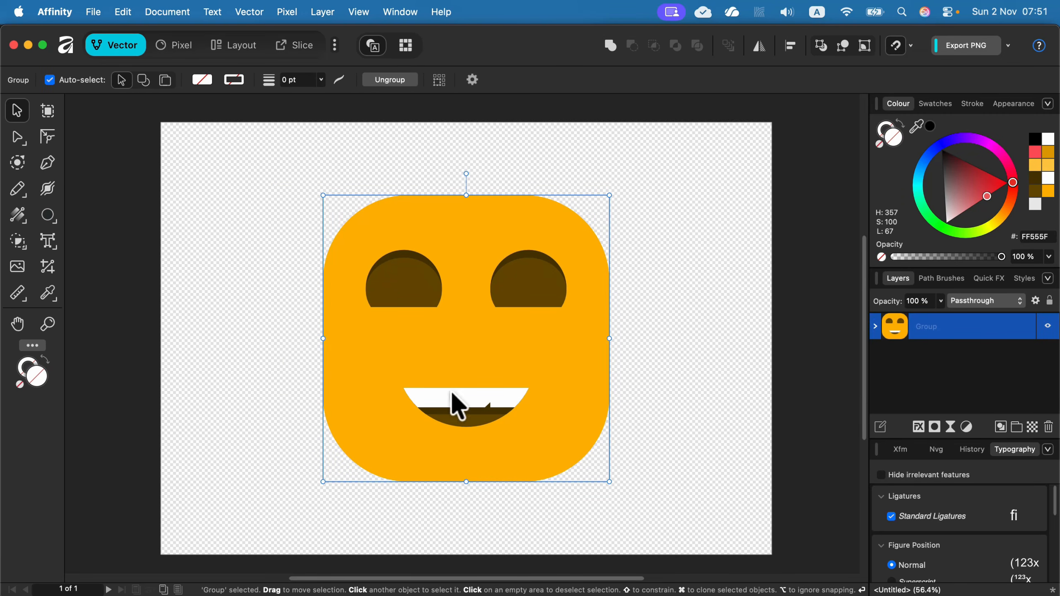
click(102, 13)
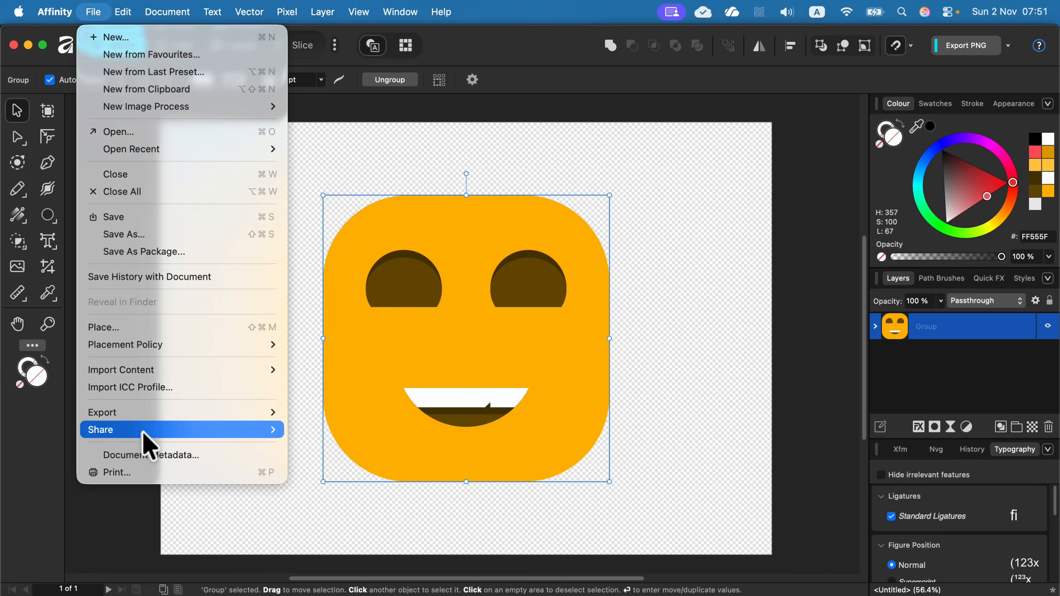
mouse_move(251, 413)
click(304, 413)
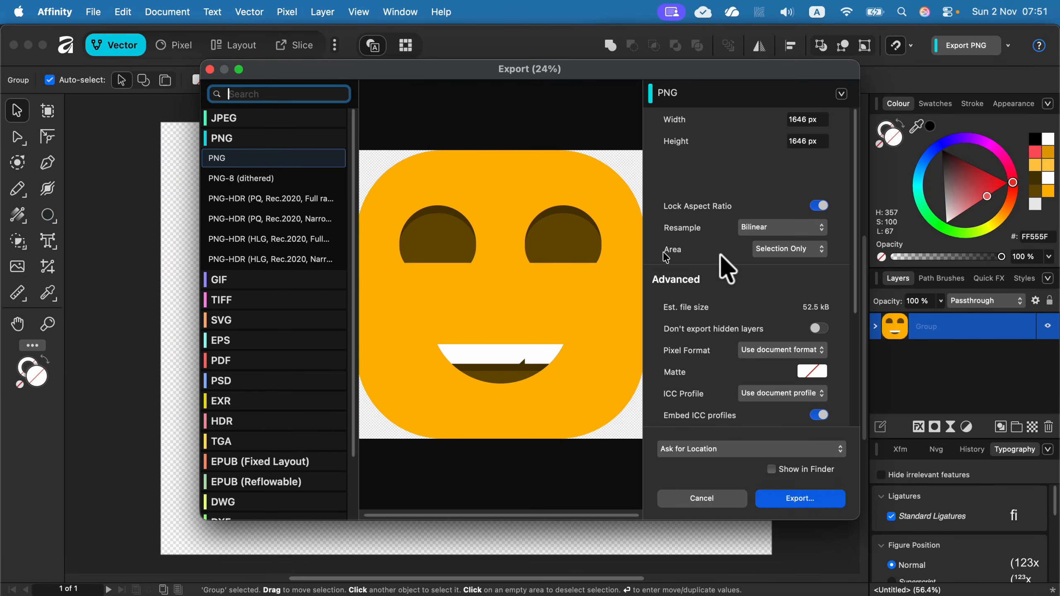
click(792, 250)
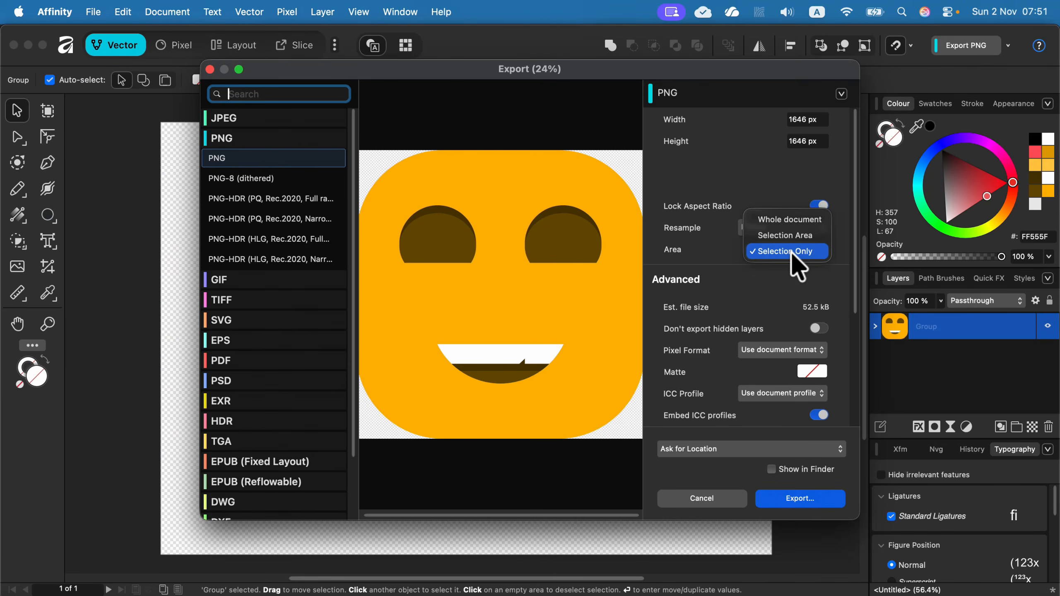
click(793, 253)
click(725, 506)
click(725, 179)
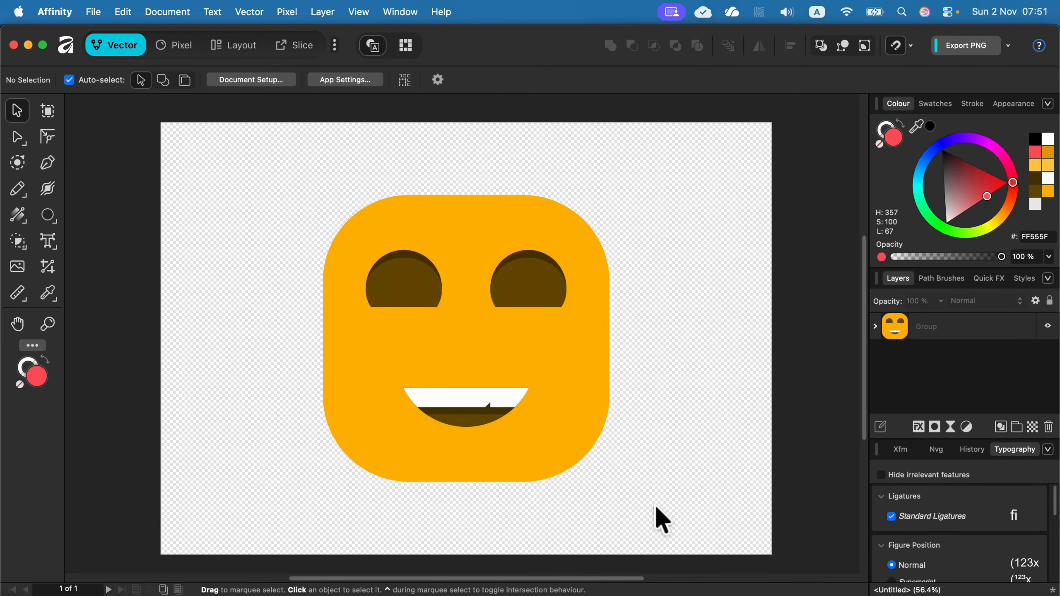
Check the Transparent background option in the document setup, keep it enabled and close the setup
click(230, 81)
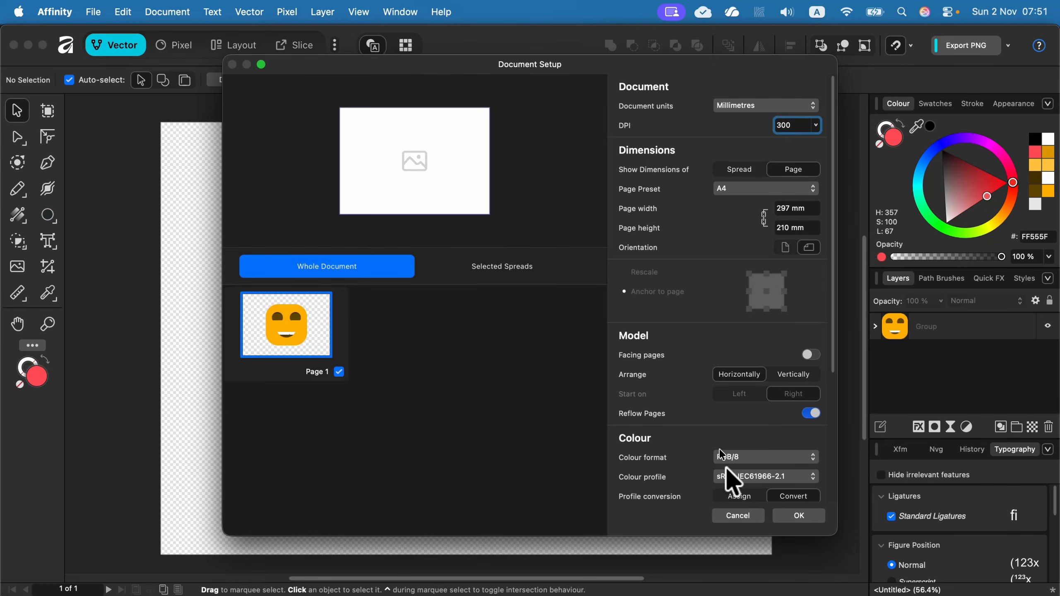
scroll(733, 480, down, 4)
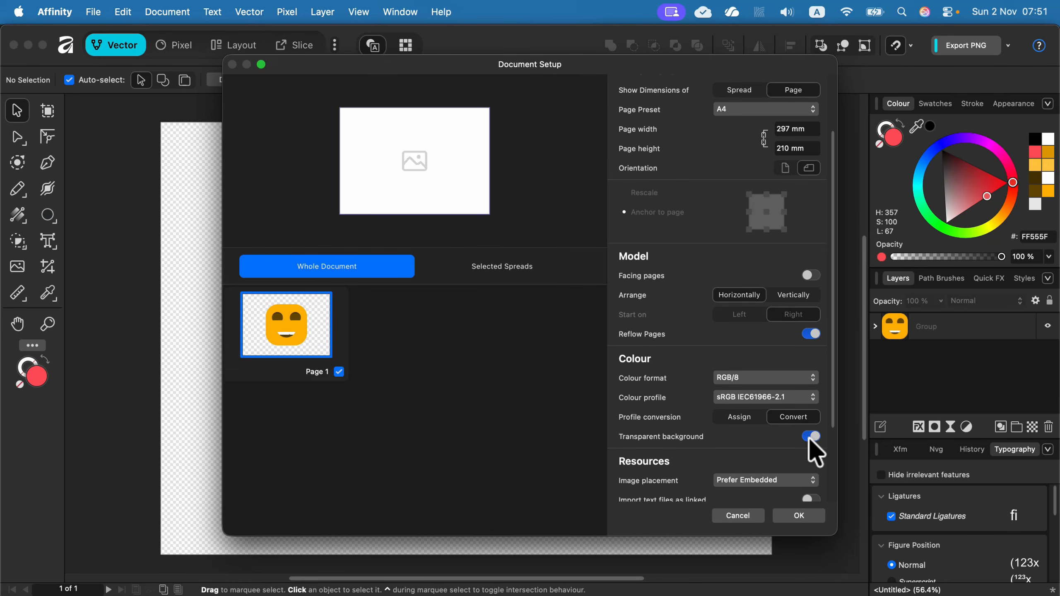
click(810, 520)
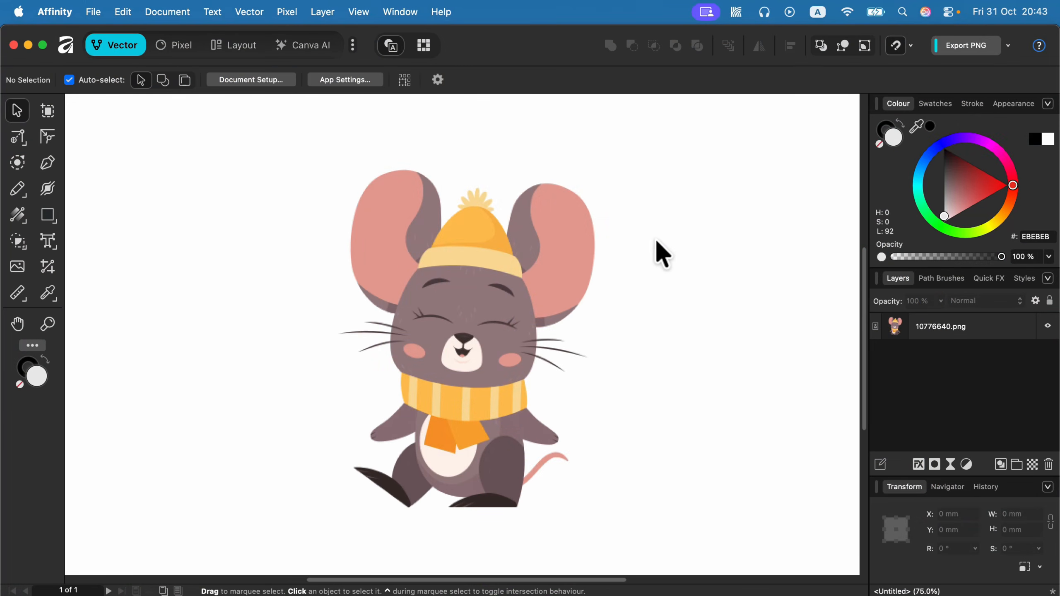
Select the mouse image and examine the pixel edges of its face up close
click(494, 272)
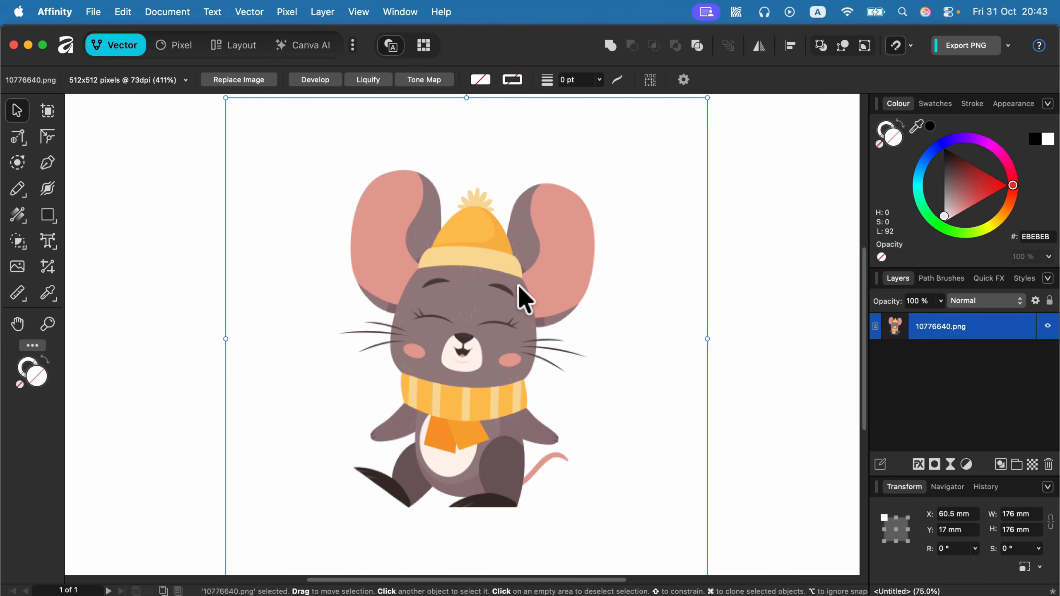
scroll(524, 297, up, 10)
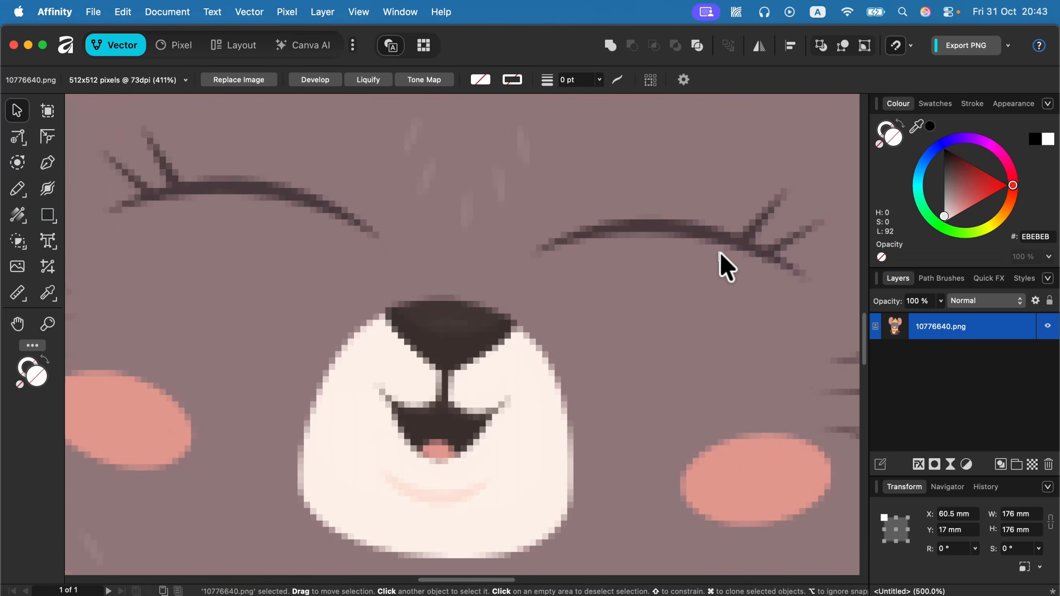
key(super+minus)
key(super+minus)
key(super+minus)
key(super+minus)
key(super+minus)
key(super+minus)
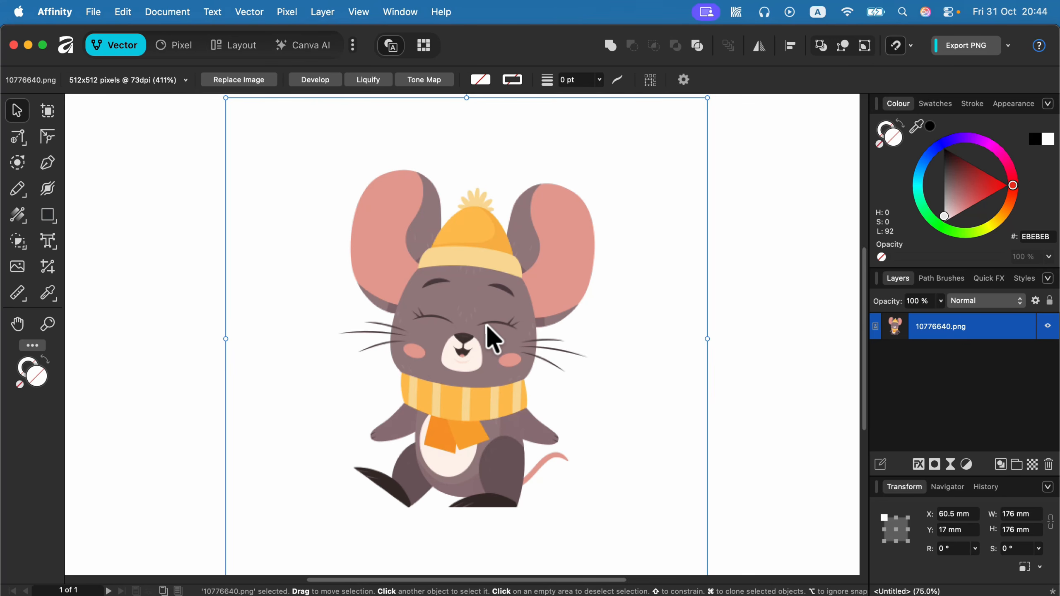
Convert the mouse image into vector curves with Image Trace, raising the Edge Threshold slightly before applying
click(250, 12)
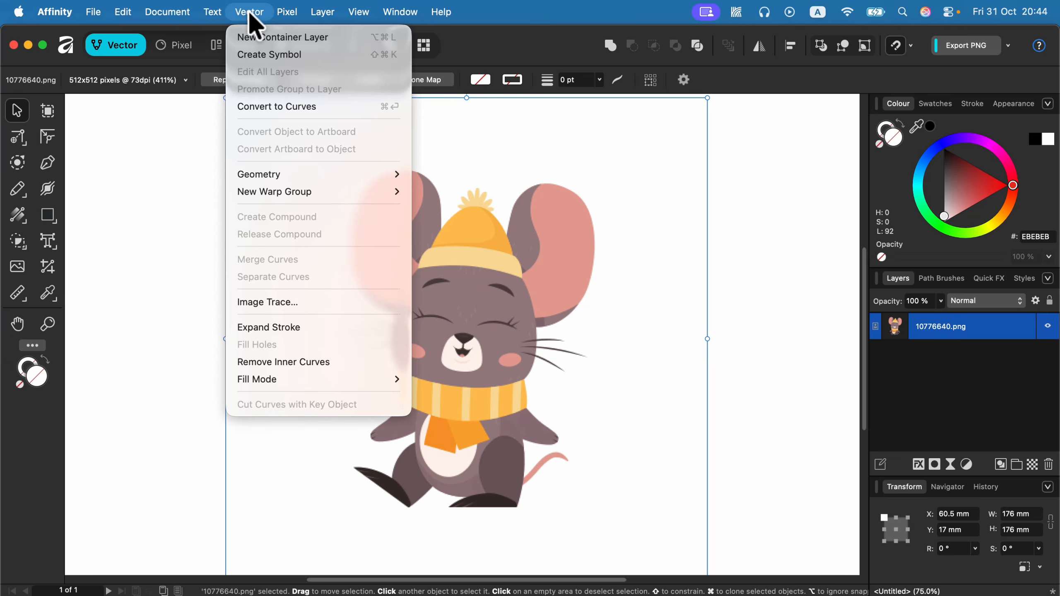
click(267, 301)
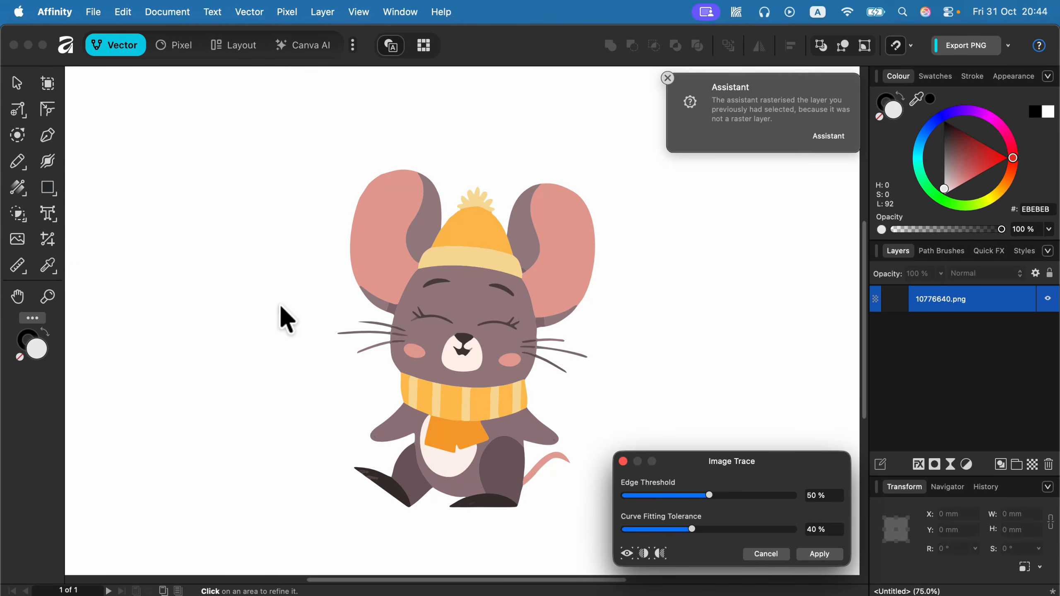
mouse_move(729, 462)
mouse_down()
mouse_move(705, 295)
mouse_move(720, 288)
mouse_up()
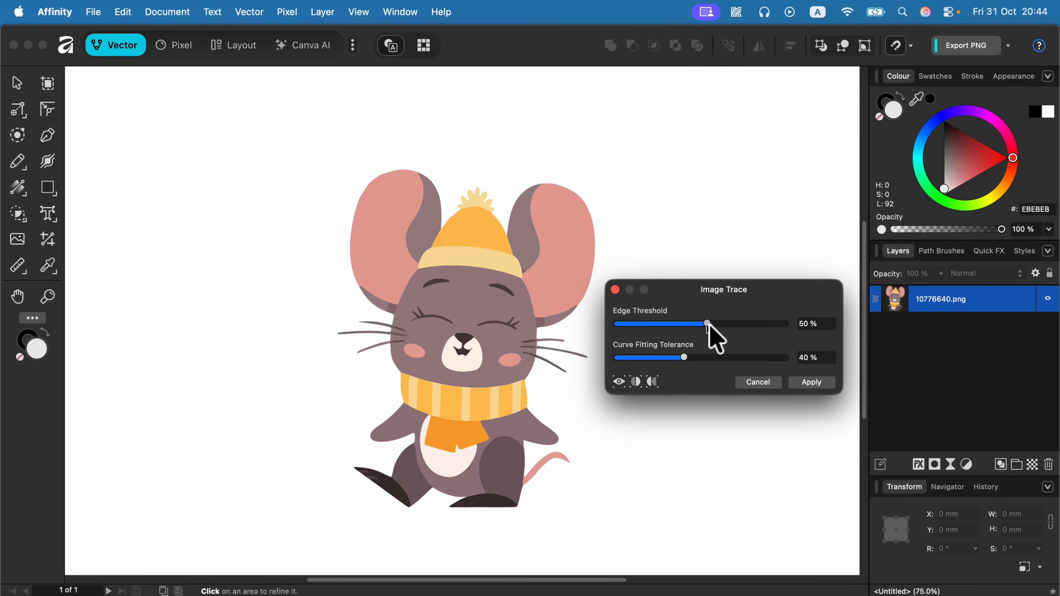
drag(708, 325, 718, 324)
click(811, 383)
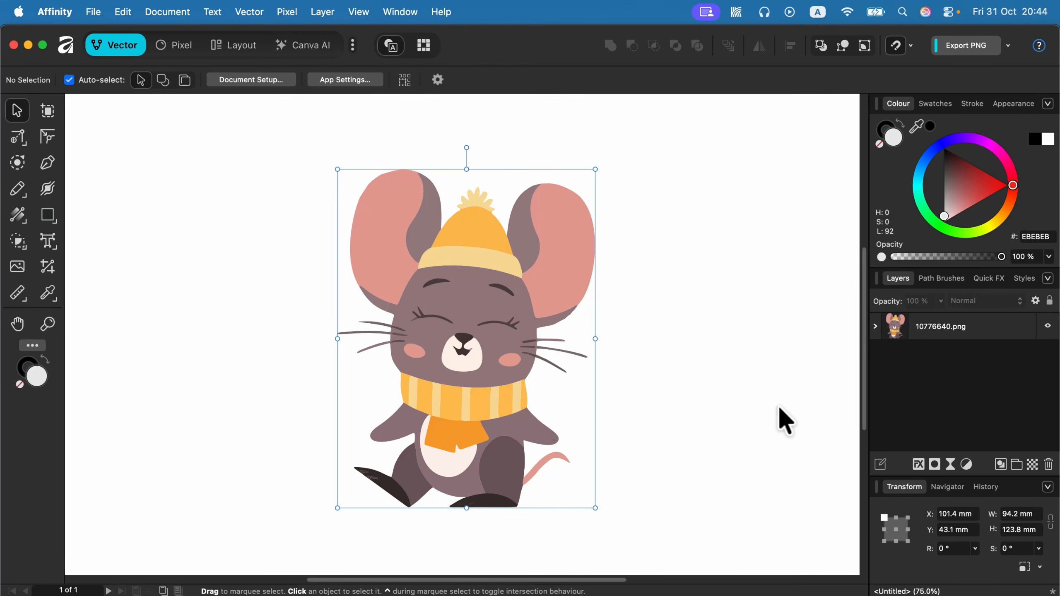
Examine the smoothness of the traced curves around the mouse's eyes, nose and mouth
key(super+equal)
key(super+equal)
key(super+equal)
key(super+equal)
key(super+equal)
key(super+equal)
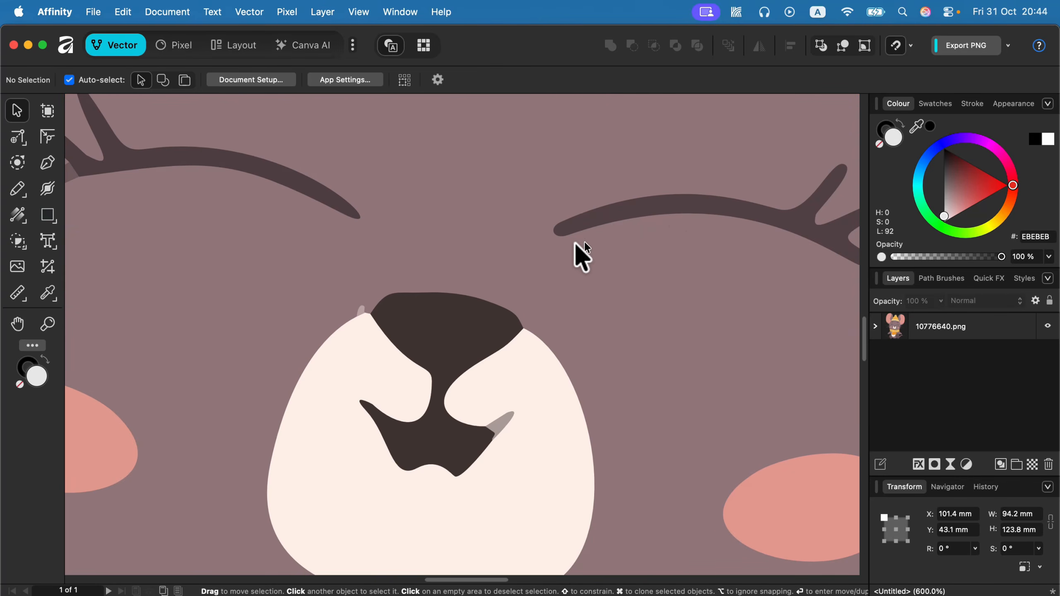
key(super+1)
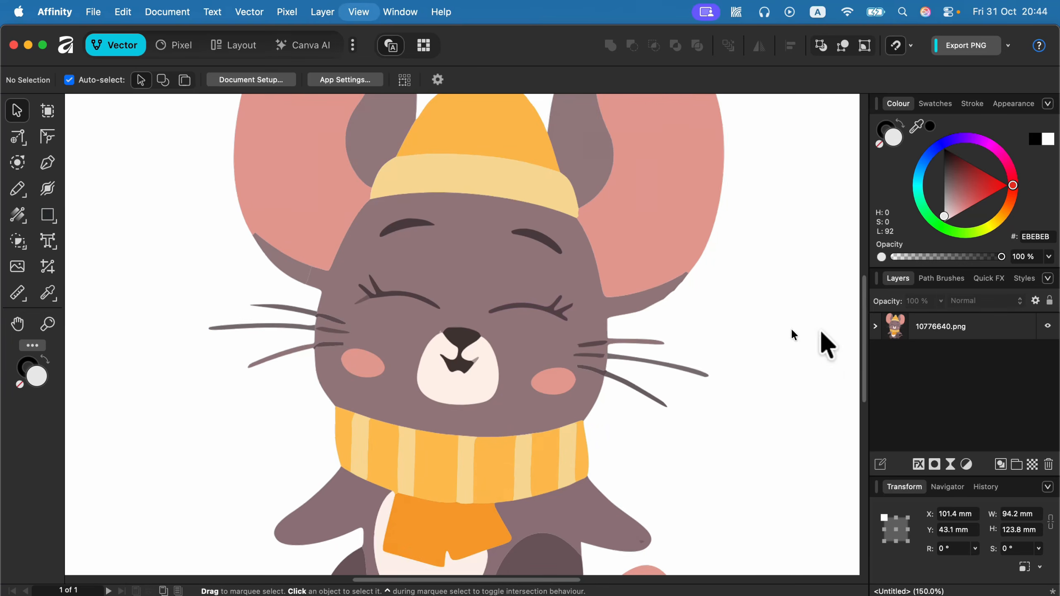
Expand the traced mouse group, inspect a few of its individual curves and reselect the whole group
click(988, 332)
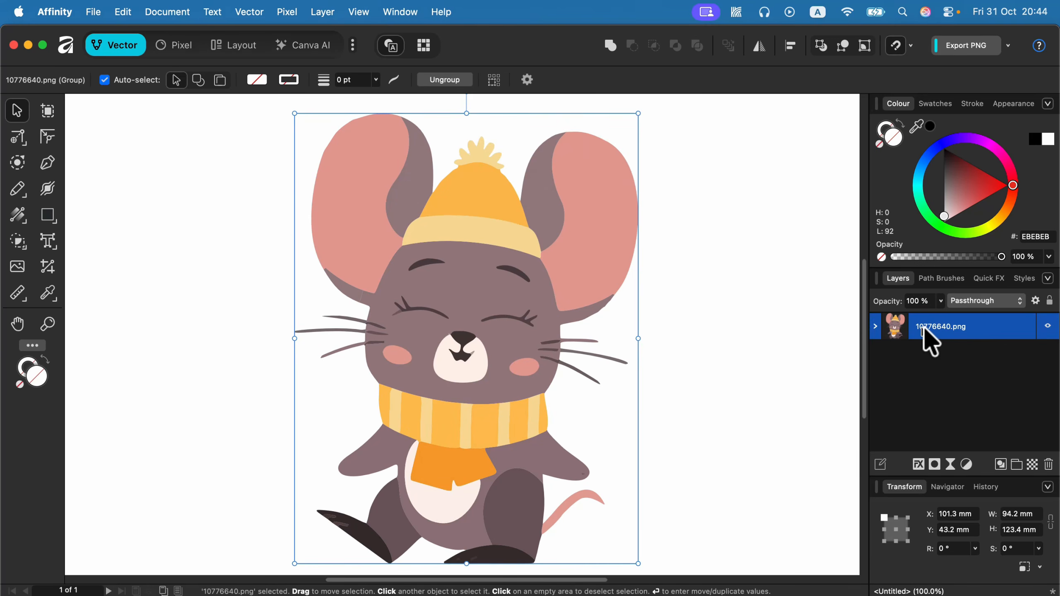
click(876, 328)
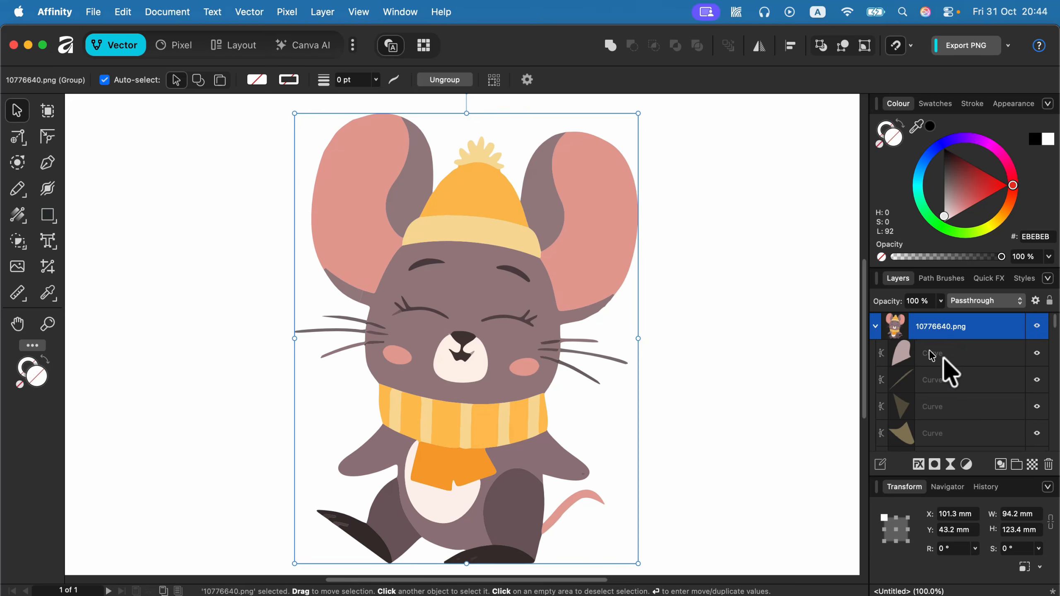
click(964, 376)
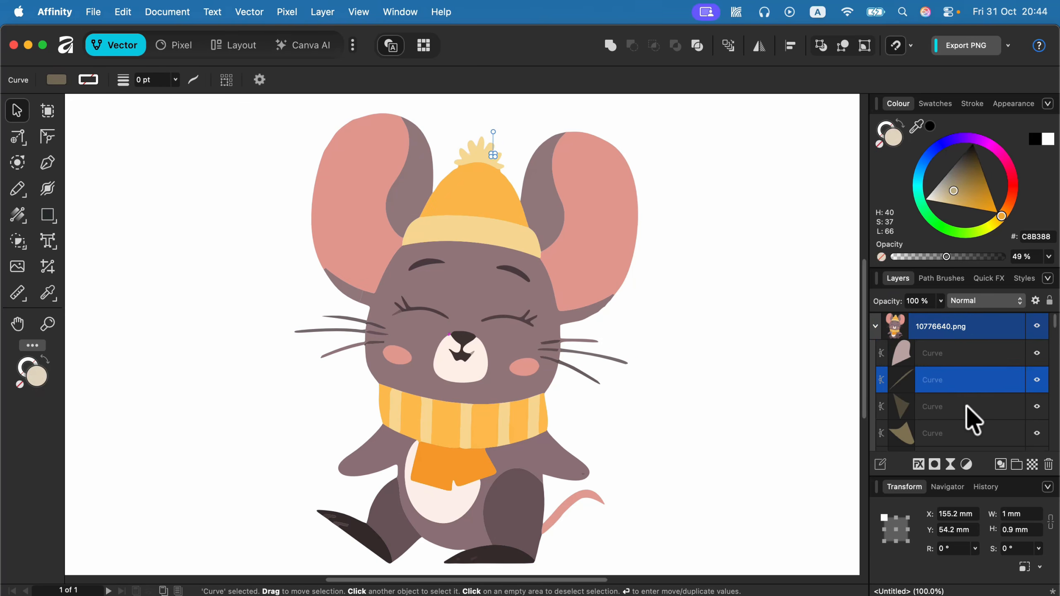
click(966, 405)
click(969, 378)
click(969, 327)
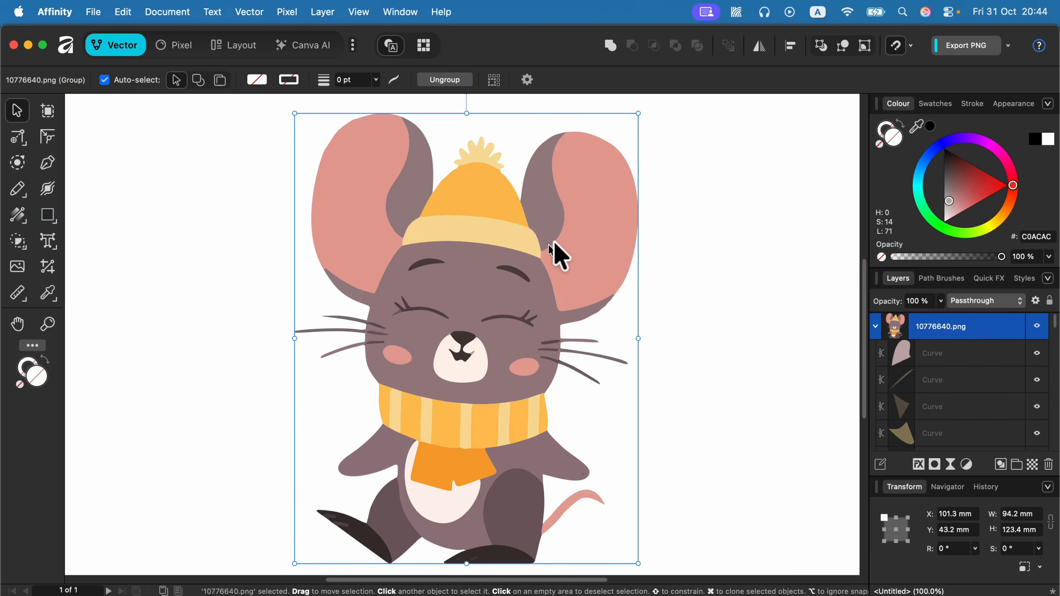
Reshape the left ear's pink inner curve by moving a node on its upper edge
click(582, 232)
click(347, 200)
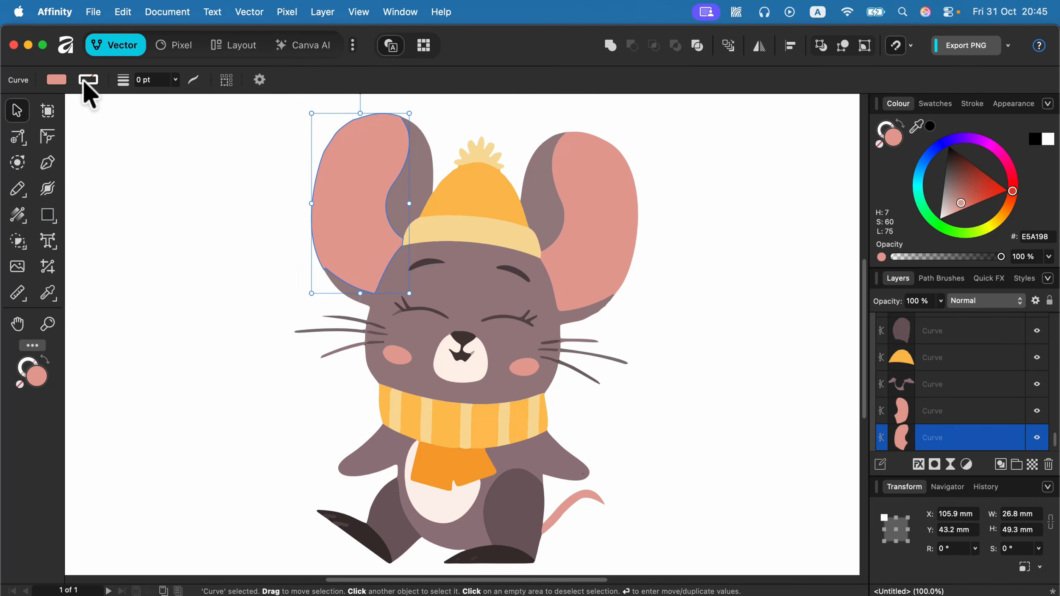
key(a)
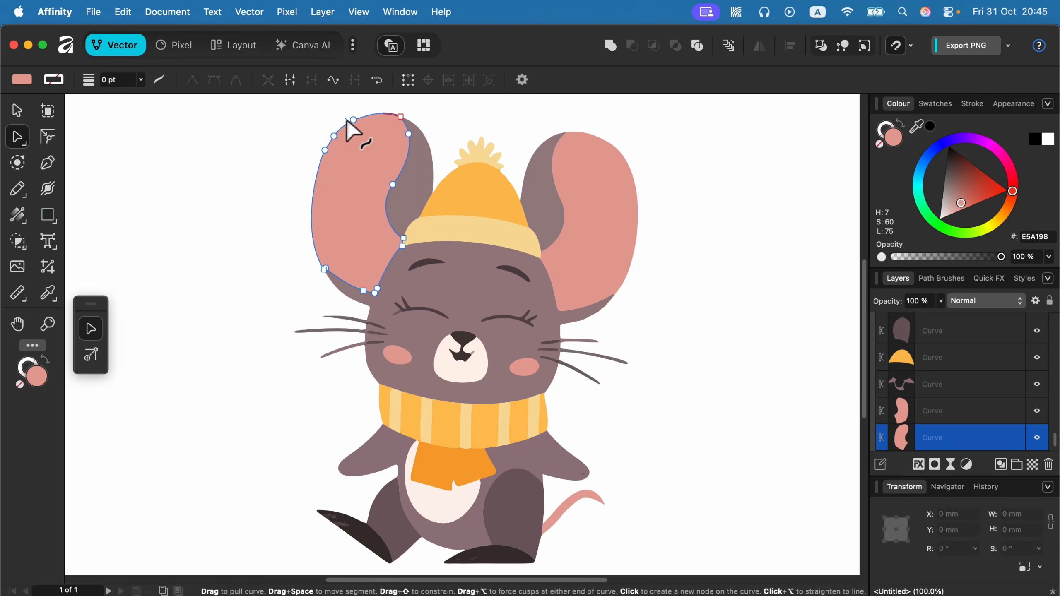
drag(352, 119, 353, 172)
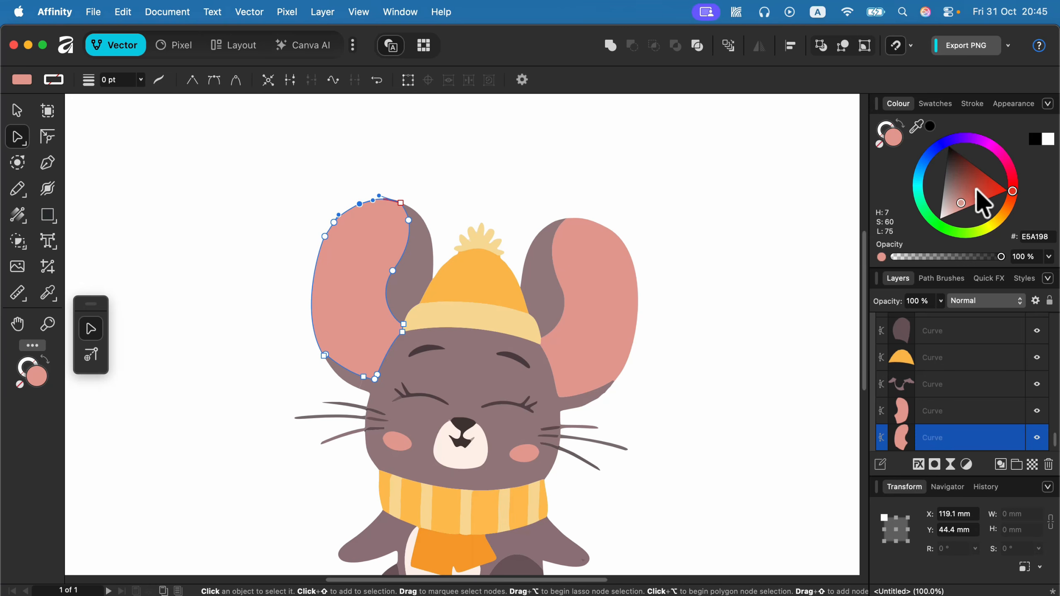
Try a dark red fill (C64636) on the left ear's inner curve and undo the colour change
drag(973, 188, 981, 188)
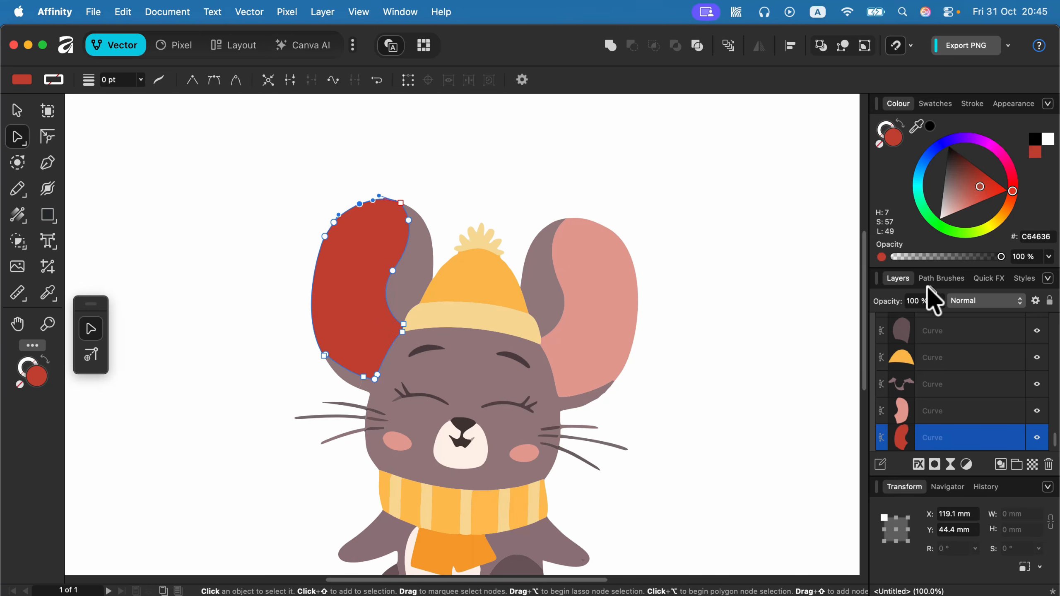
key(super+z)
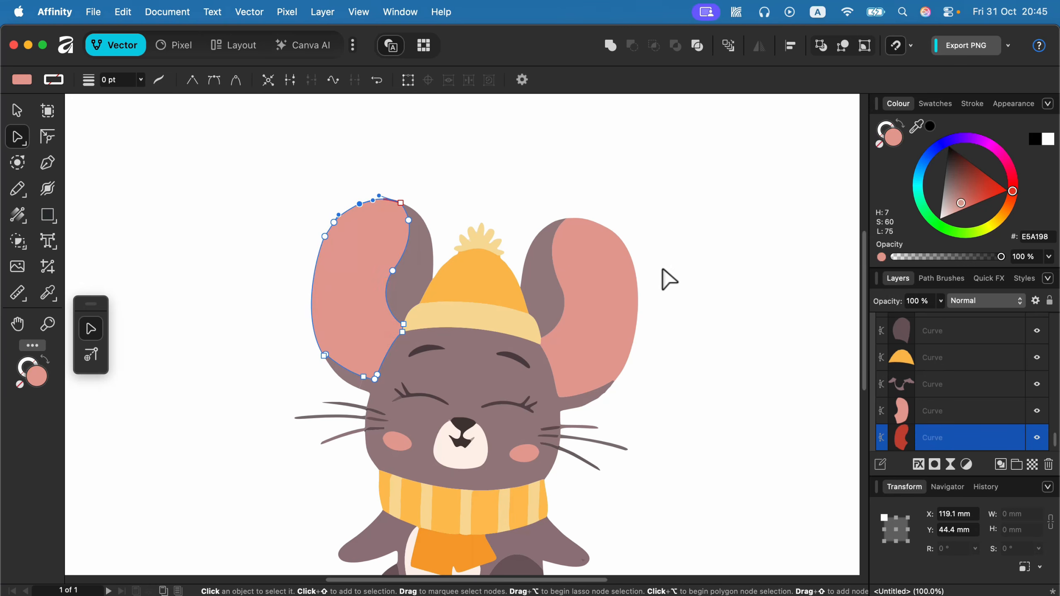
scroll(684, 376, down, 3)
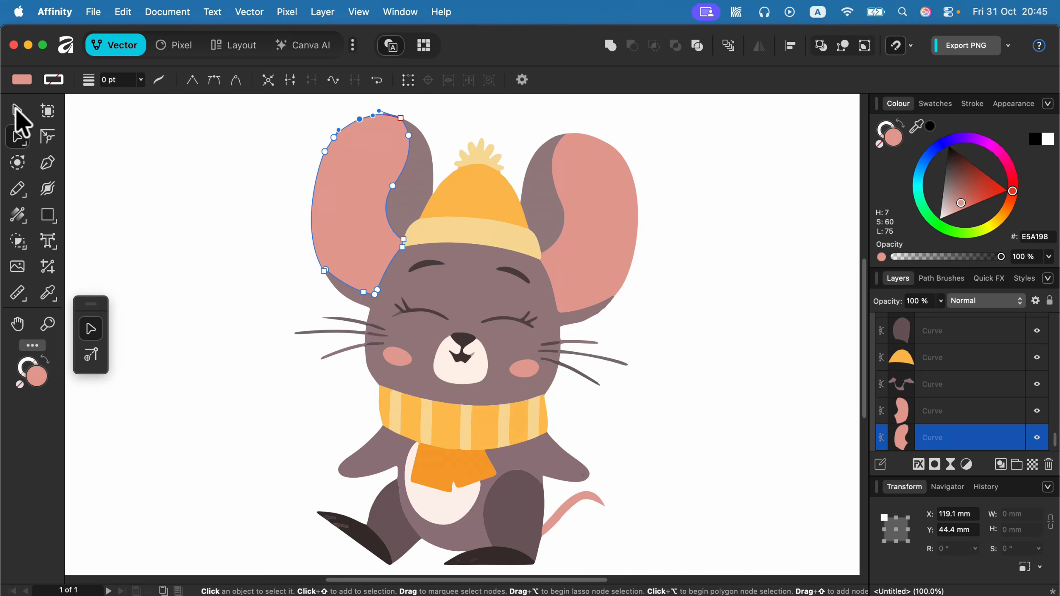
Return to the Move tool and select all the traced curves of the mouse together
click(17, 110)
key(super+minus)
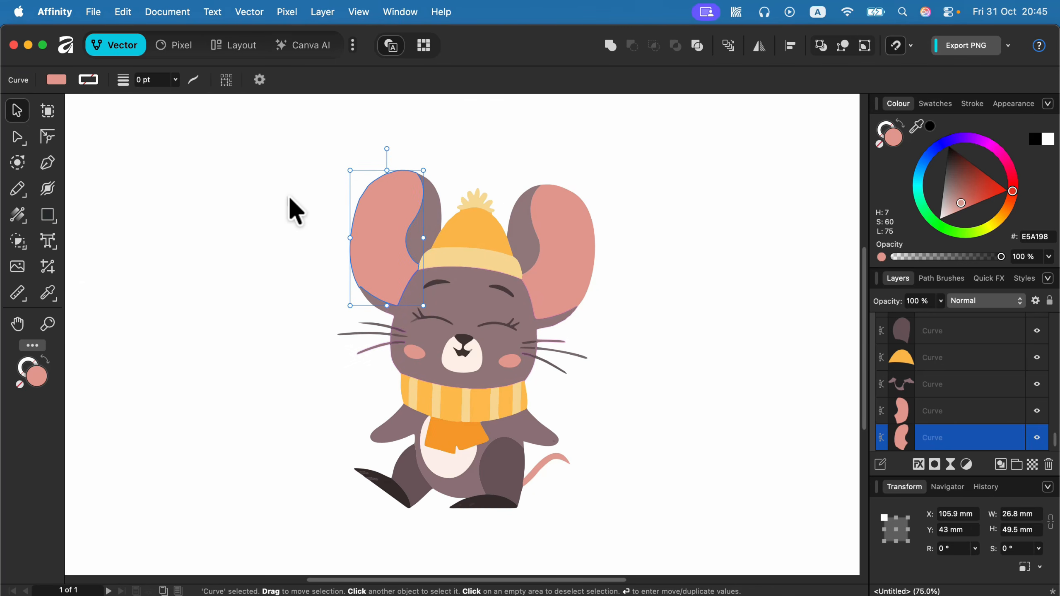
drag(283, 133, 612, 481)
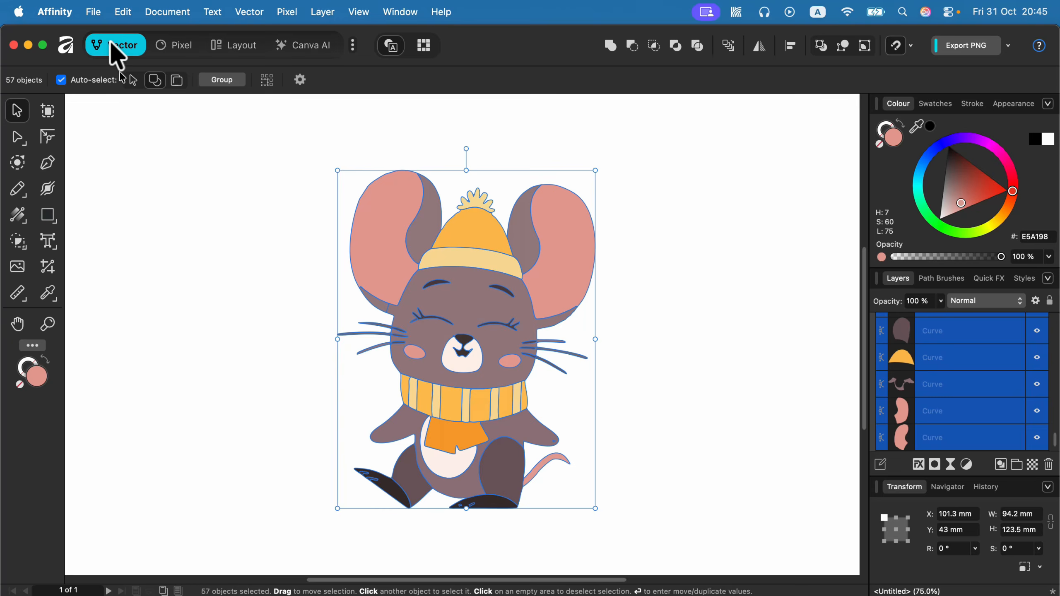
Open the export settings for the traced mouse and choose the SVG (for export) preset
click(94, 13)
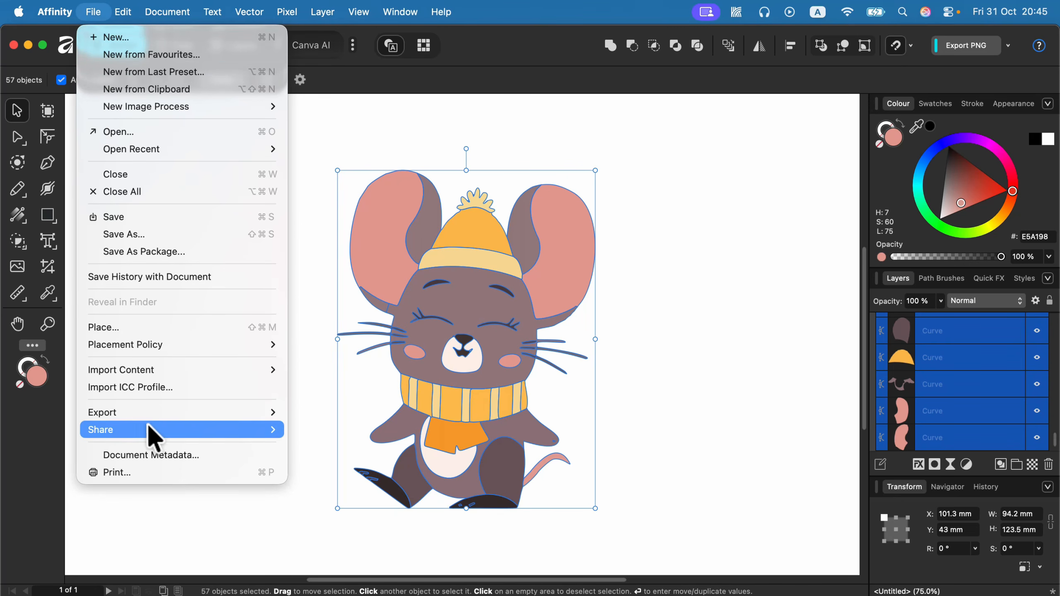
mouse_move(154, 412)
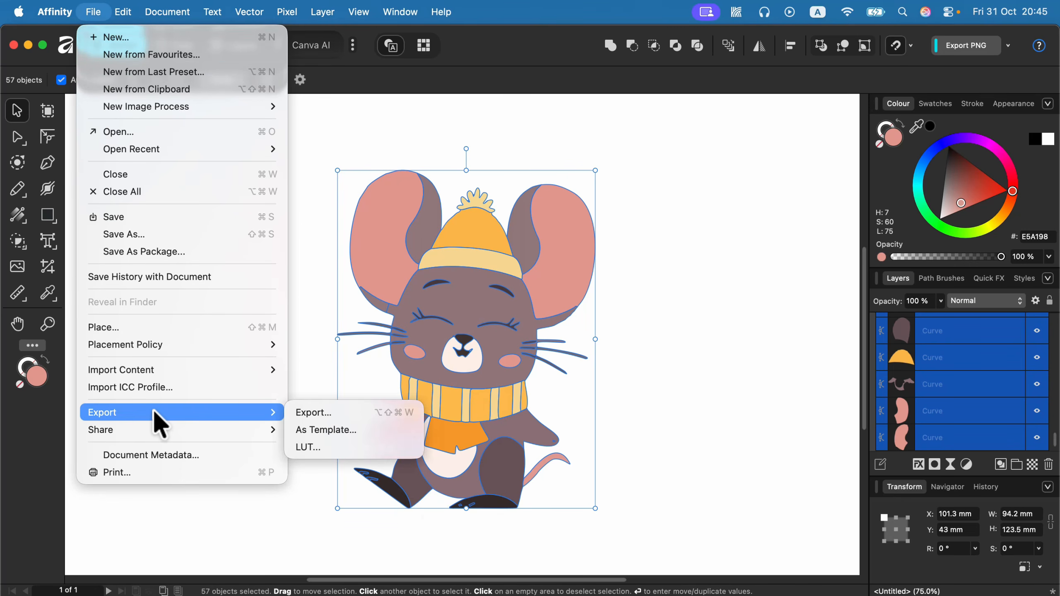
click(320, 409)
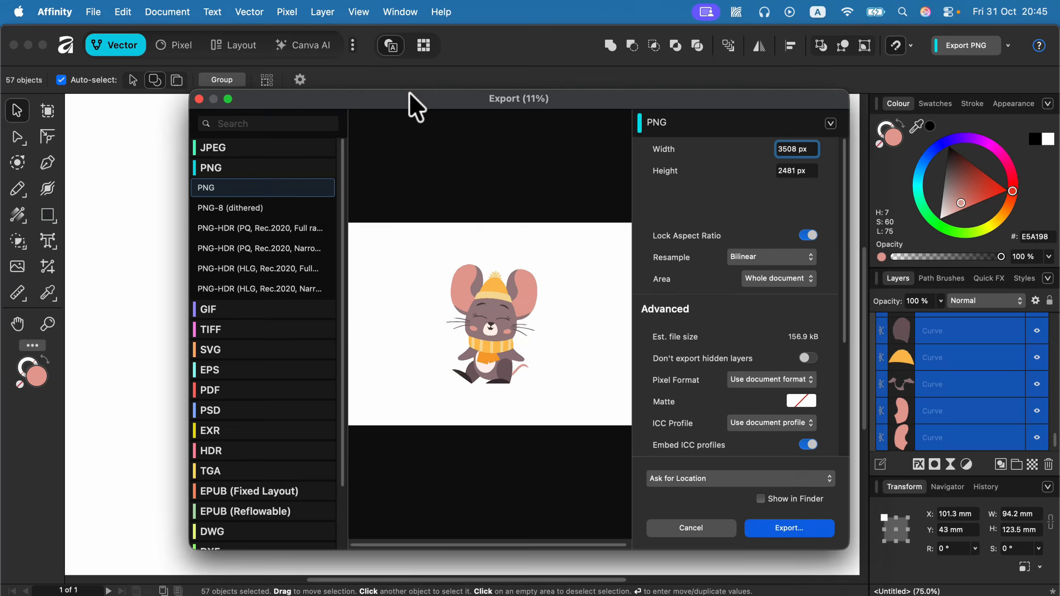
drag(411, 105, 409, 93)
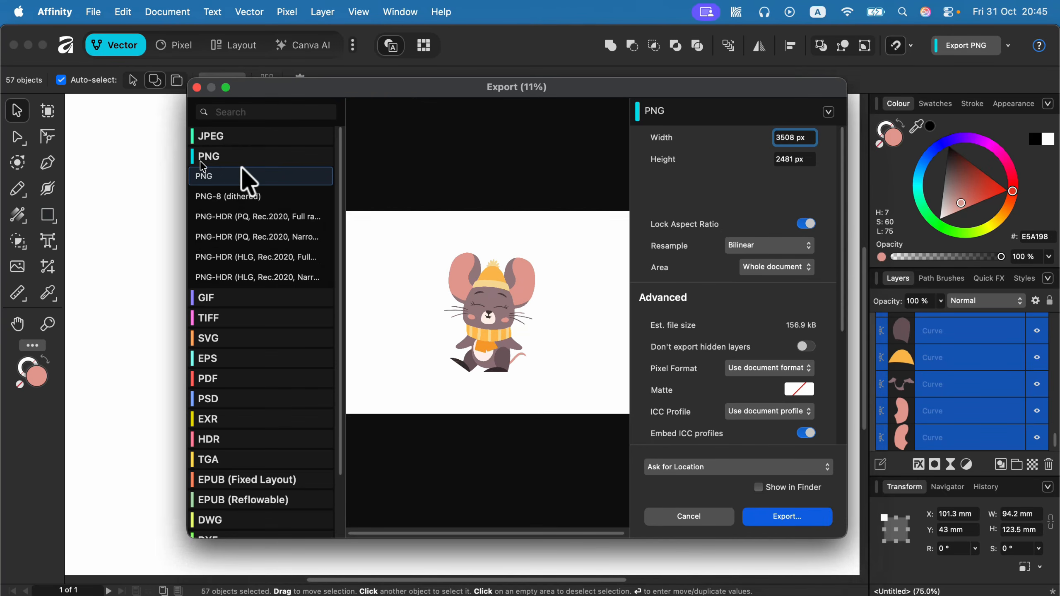
click(215, 156)
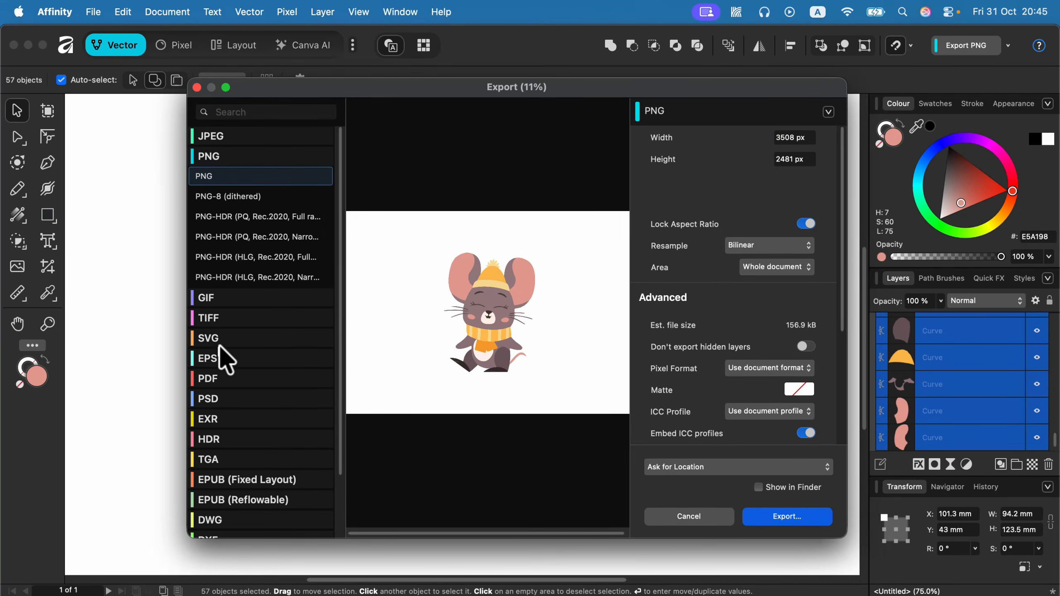
click(213, 339)
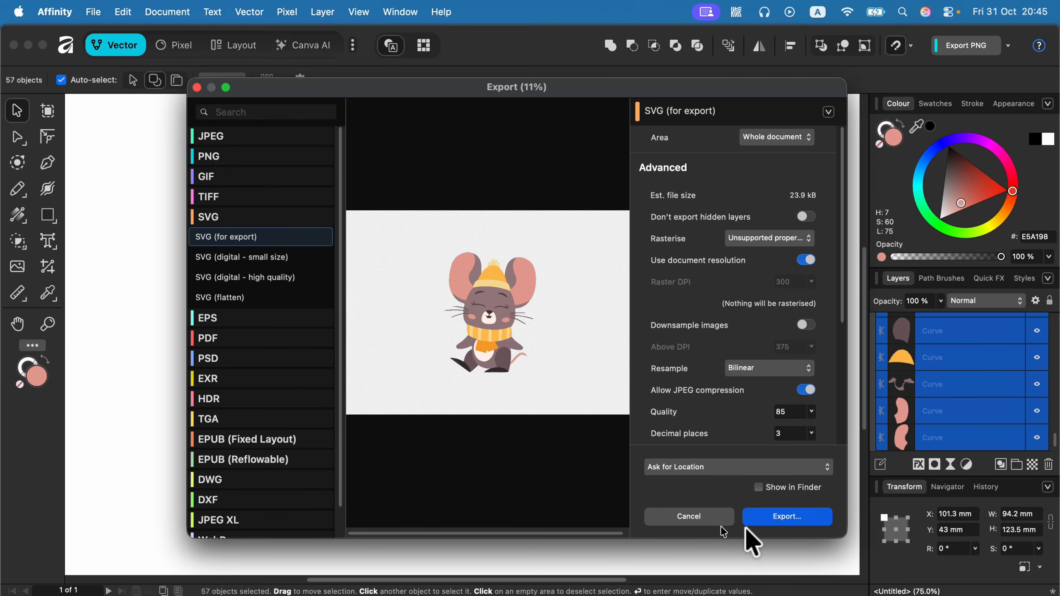
Switch to Pixelmator Pro, where the exported mouse drawing is open, and expand its _10776640.png layer group
click(645, 581)
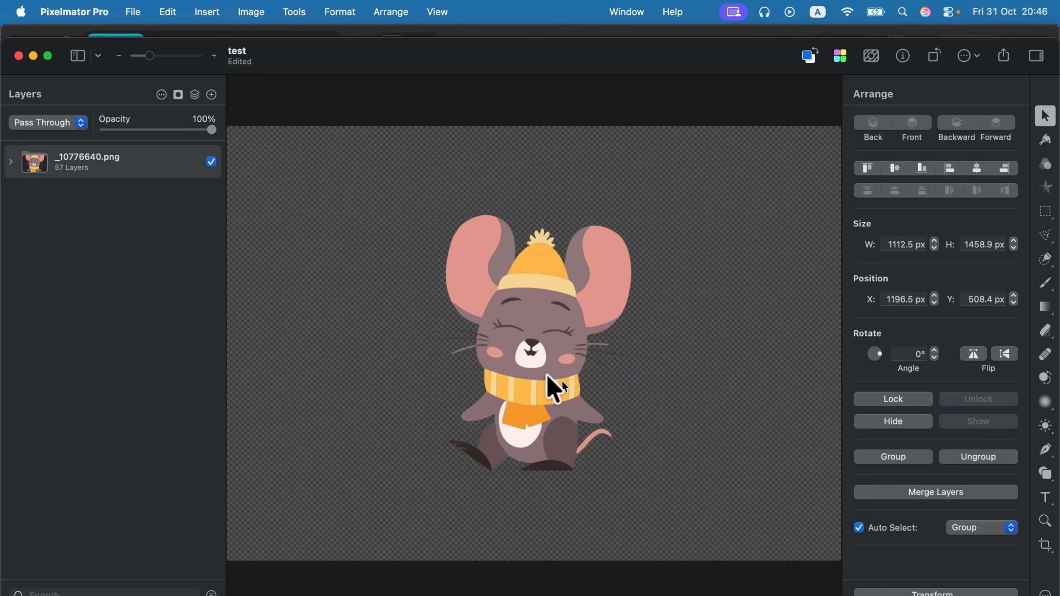
mouse_move(165, 52)
mouse_down()
mouse_move(184, 66)
mouse_move(167, 59)
mouse_up()
click(11, 161)
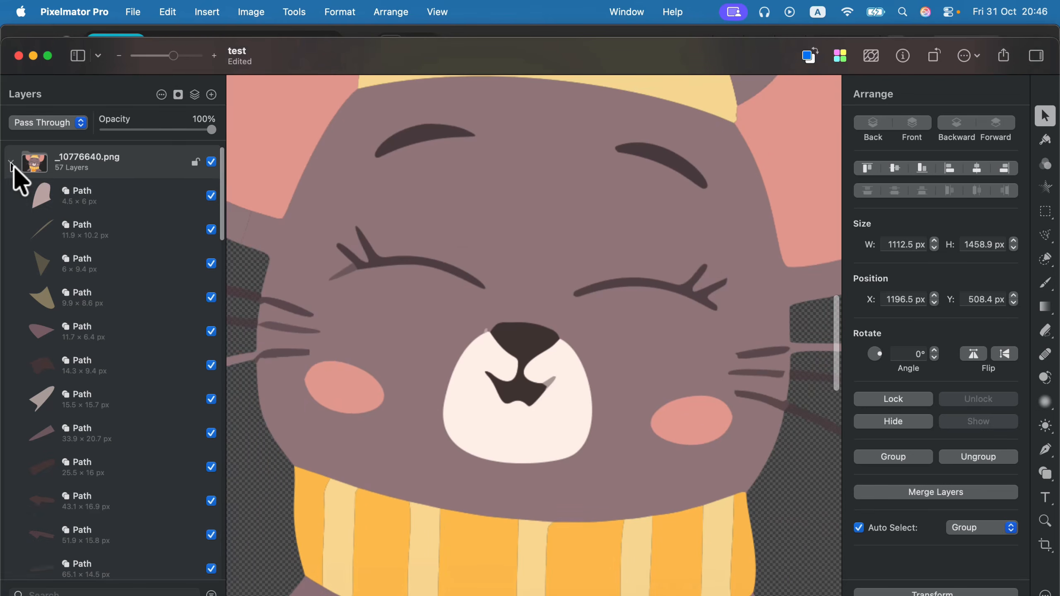
Check that the mouse consists of separate paths by selecting several paths and the dark nose and mouth shape, then return to Affinity
click(124, 194)
click(122, 238)
click(124, 298)
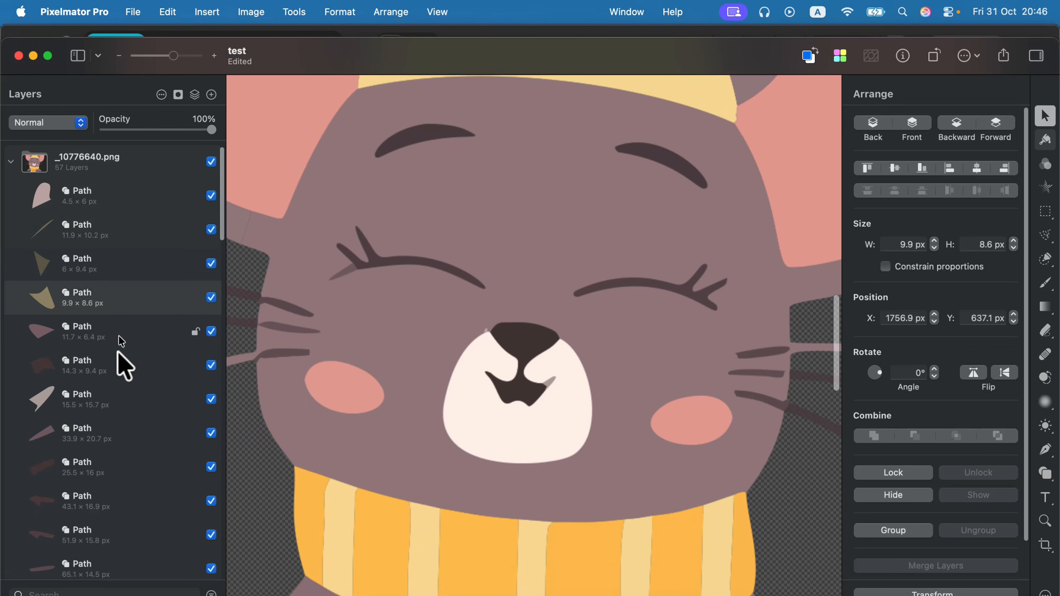
click(121, 362)
click(535, 354)
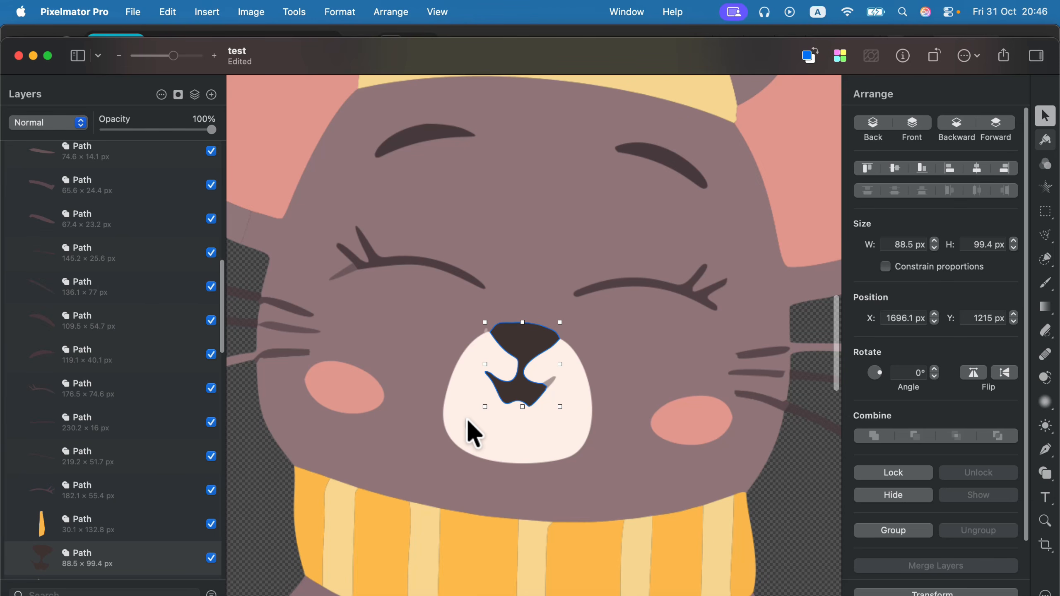
click(34, 56)
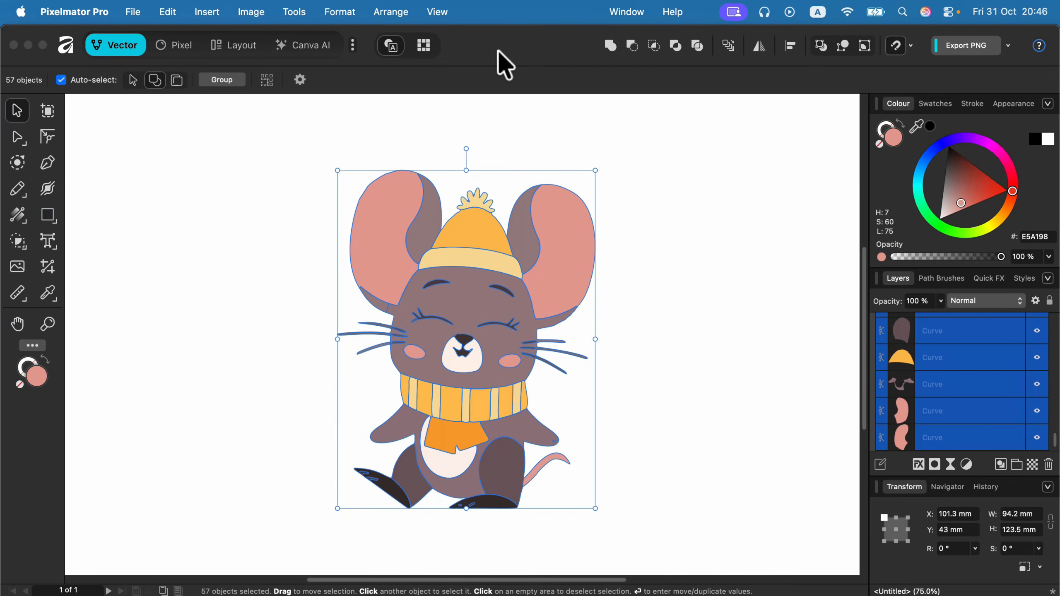
click(505, 62)
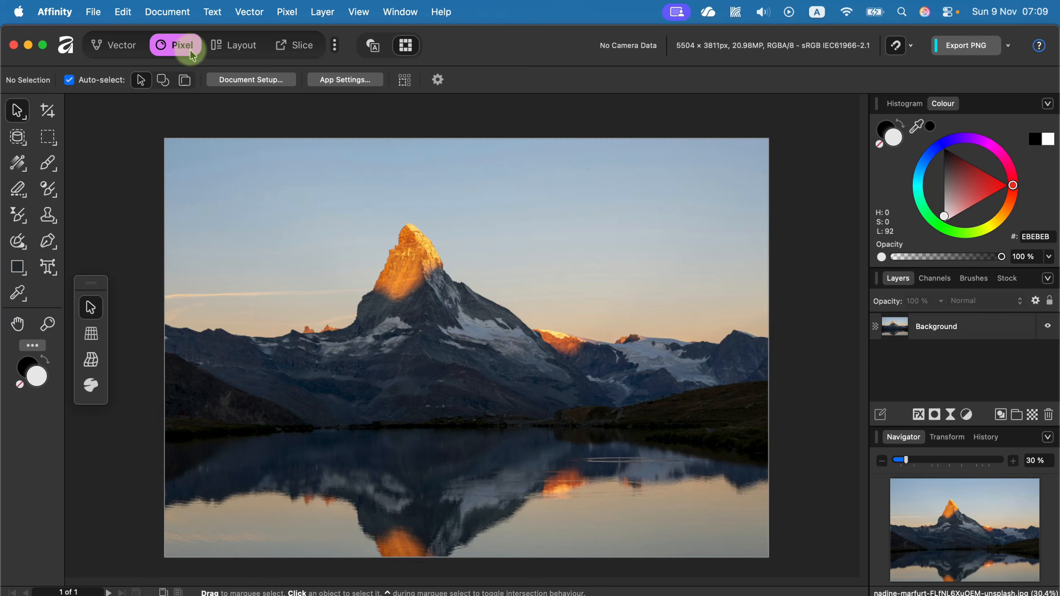
Show the Vector studio's tools, return to the Pixel studio and choose the Background Erase Brush
click(110, 45)
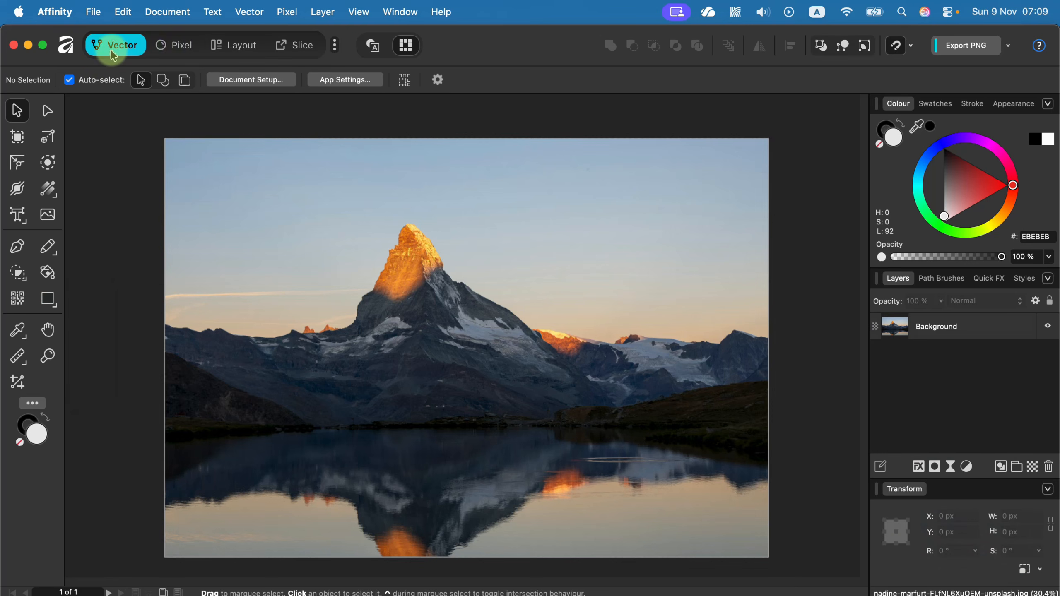
click(174, 47)
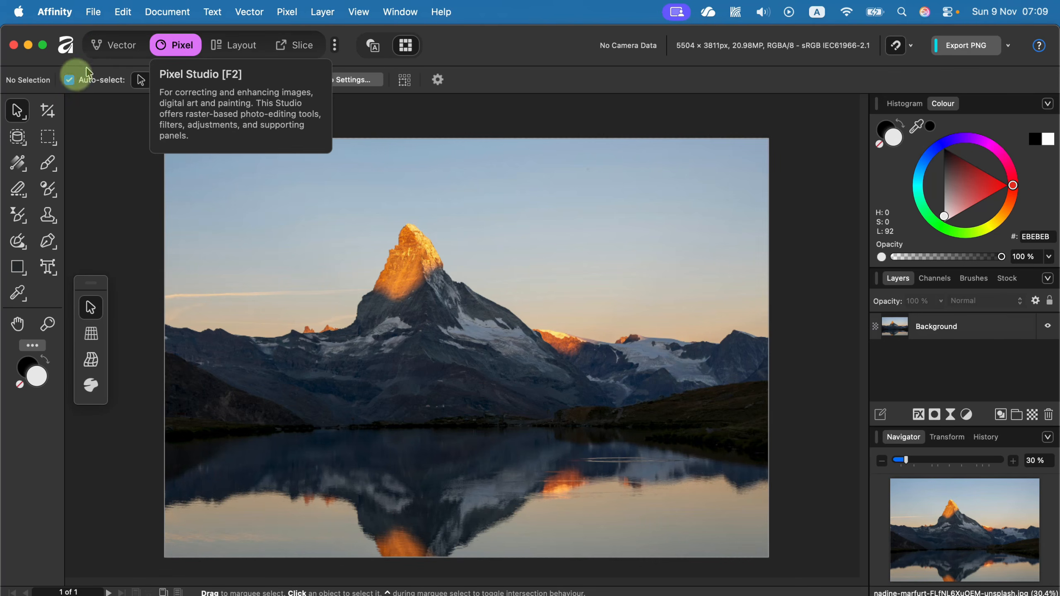
click(18, 191)
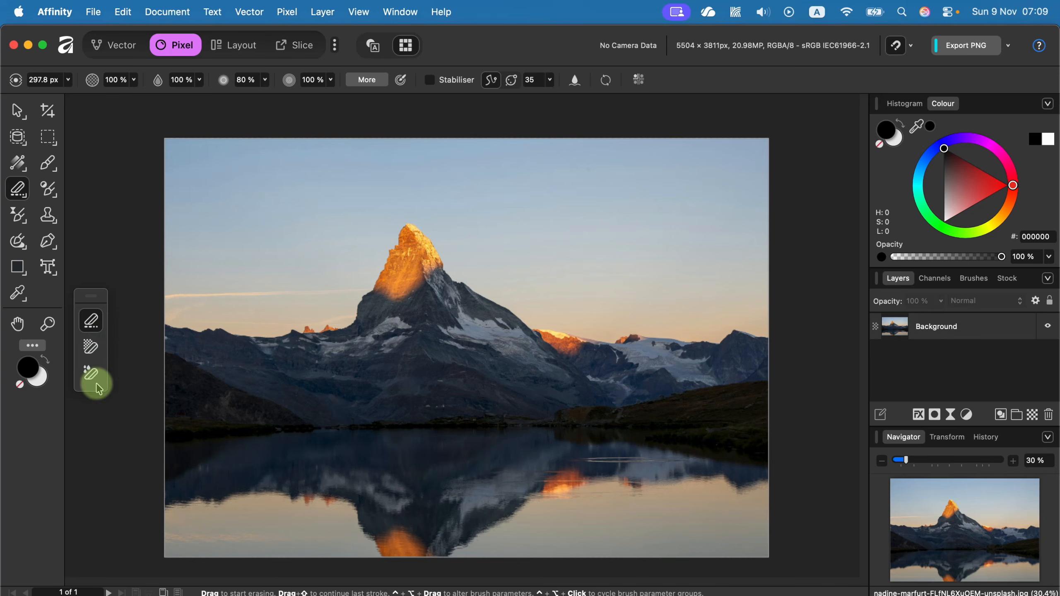
click(92, 347)
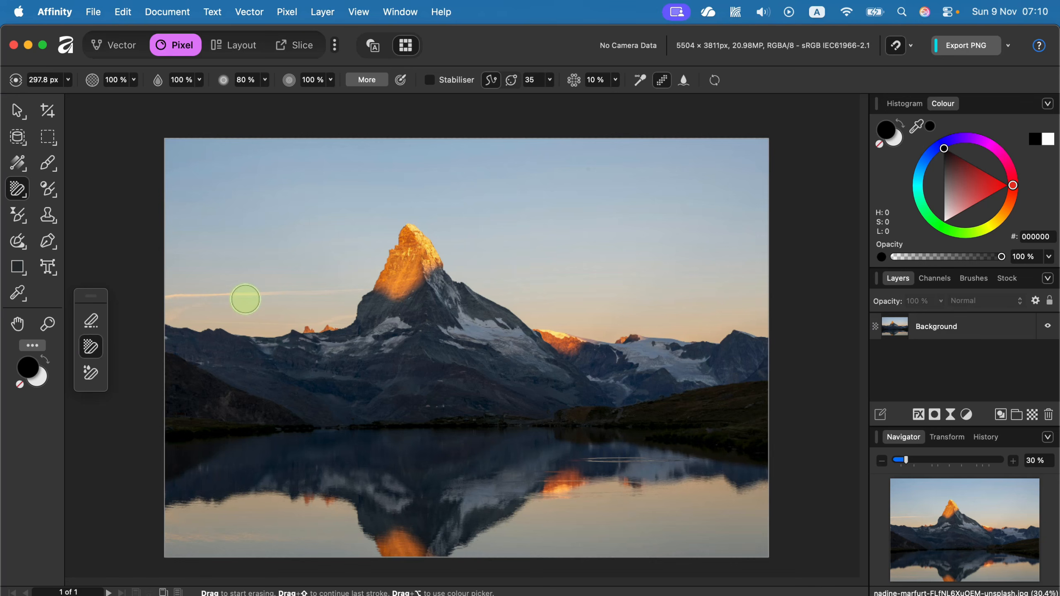
Reduce the background eraser's brush width to 172.5 px, then enlarge it to 372.7 px
click(68, 79)
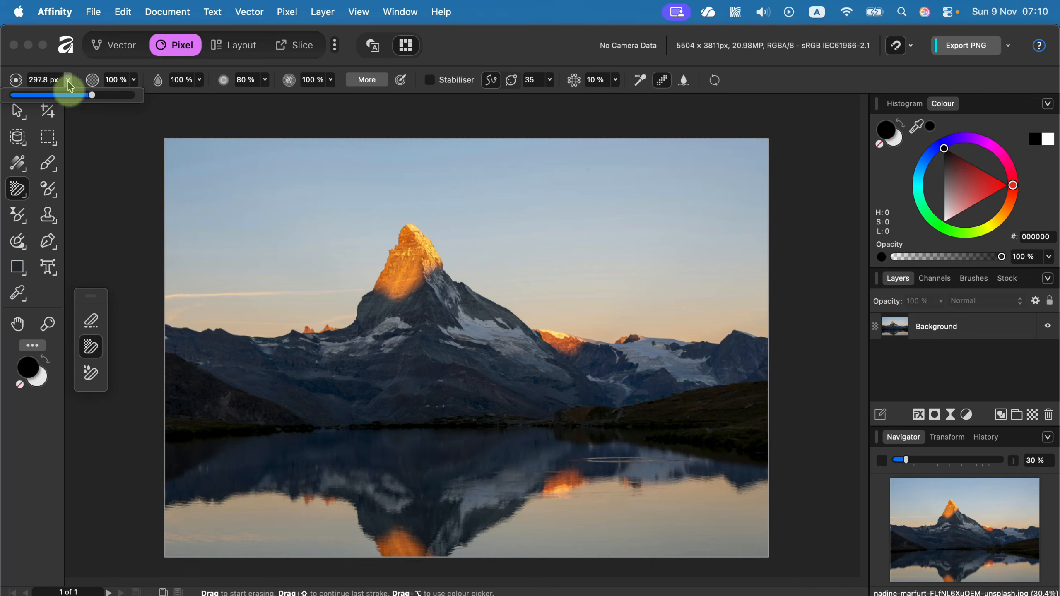
mouse_move(92, 95)
mouse_down()
mouse_move(113, 95)
mouse_move(77, 96)
mouse_up()
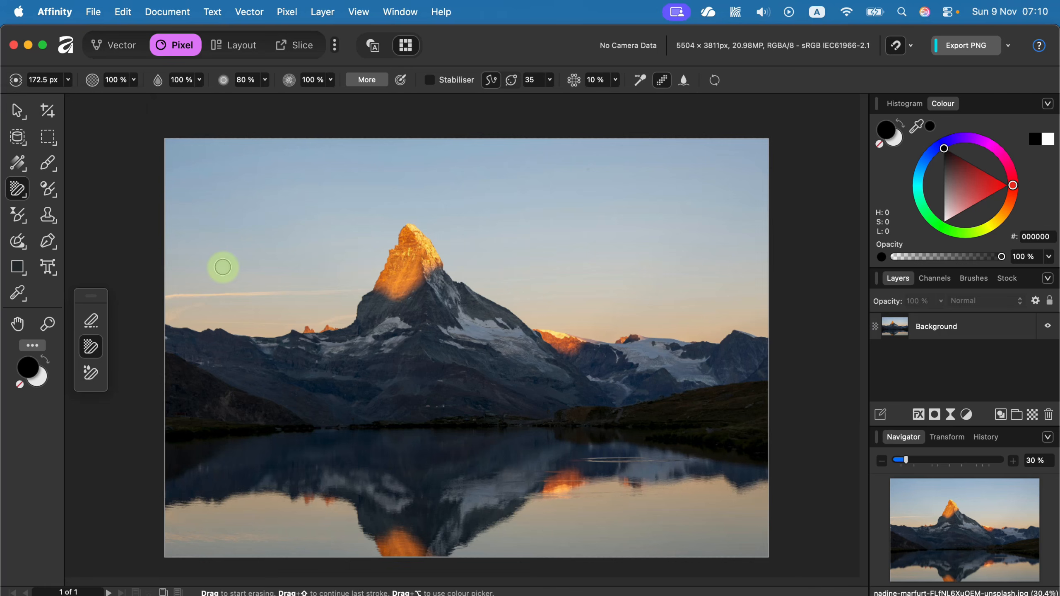
key(bracketright)
key(bracketright)
key(bracketright)
key(bracketright)
key(bracketright)
key(bracketright)
key(bracketright)
key(bracketleft)
key(bracketleft)
key(bracketleft)
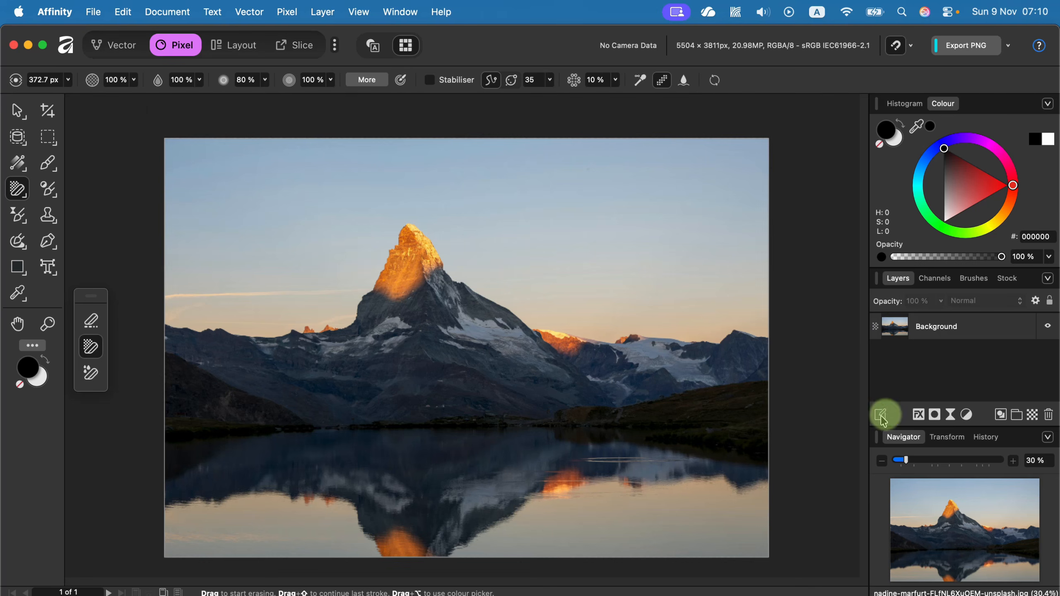
Select the Background layer and erase the sky along the left ridge and around the main summit at 85 % zoom
drag(906, 460, 945, 462)
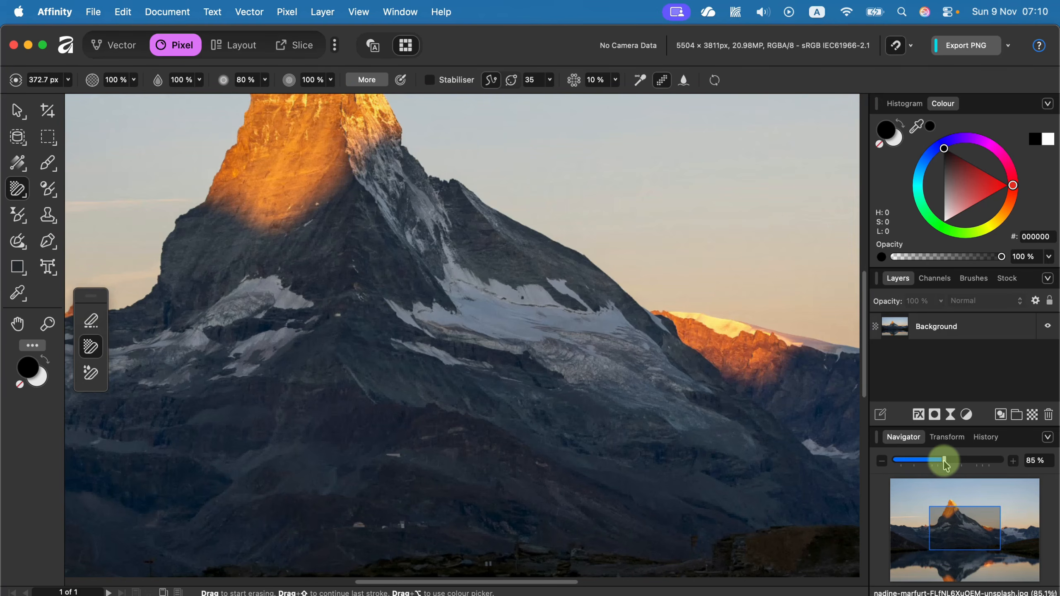
mouse_move(267, 322)
mouse_down()
mouse_move(556, 354)
mouse_move(403, 379)
mouse_move(334, 338)
mouse_move(305, 357)
mouse_up()
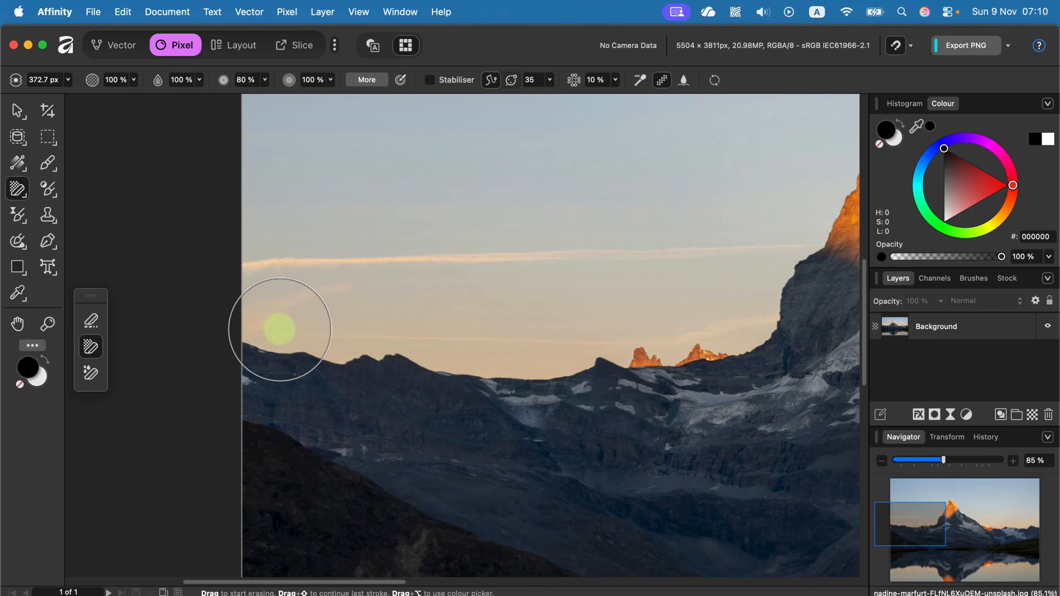
click(999, 327)
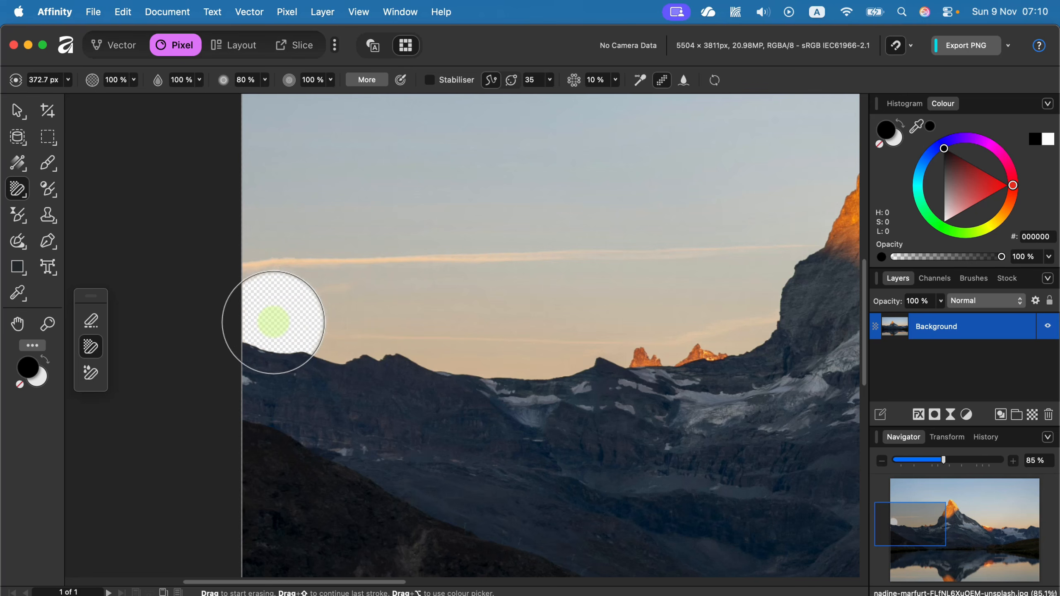
mouse_move(277, 317)
mouse_down()
mouse_move(335, 330)
mouse_move(392, 317)
mouse_move(467, 340)
mouse_move(543, 347)
mouse_move(700, 330)
mouse_move(690, 328)
mouse_move(747, 311)
mouse_move(772, 239)
mouse_move(713, 224)
mouse_move(764, 221)
mouse_move(667, 296)
mouse_move(470, 386)
mouse_move(506, 403)
mouse_move(605, 204)
mouse_move(671, 222)
mouse_move(717, 290)
mouse_up()
key(space)
key(space)
drag(765, 381, 473, 289)
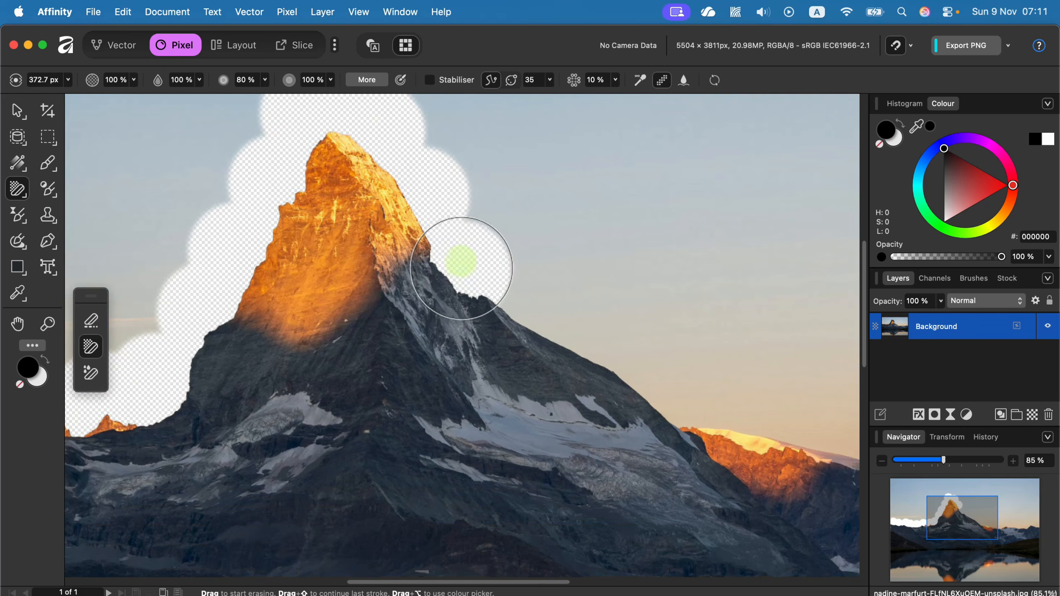
Erase the sky along the right-hand slope of the main peak down to the sunlit ridge
click(462, 260)
click(528, 285)
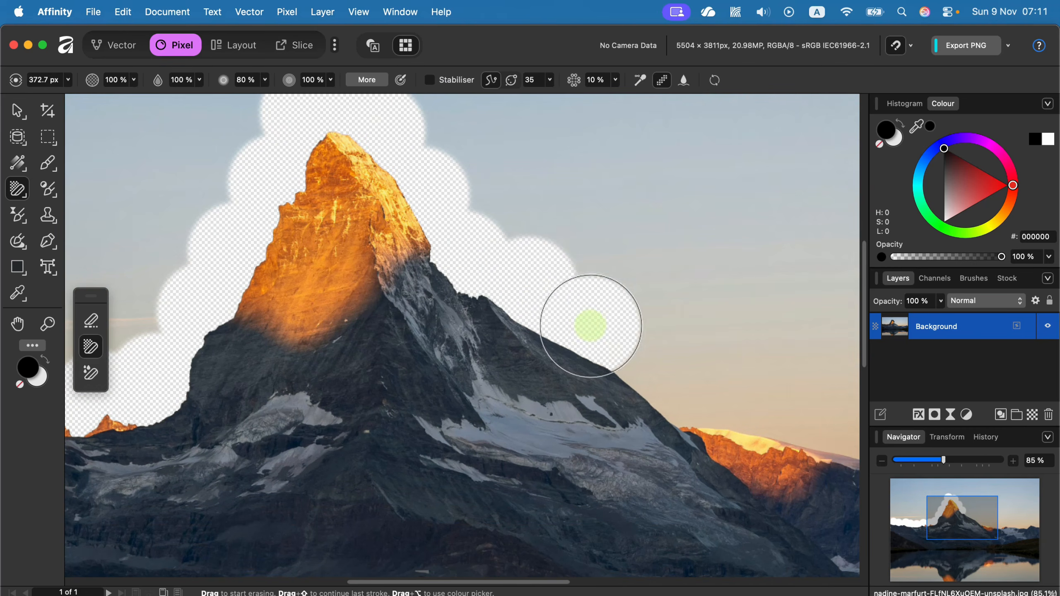
click(591, 326)
key(space)
drag(723, 371, 461, 289)
click(381, 284)
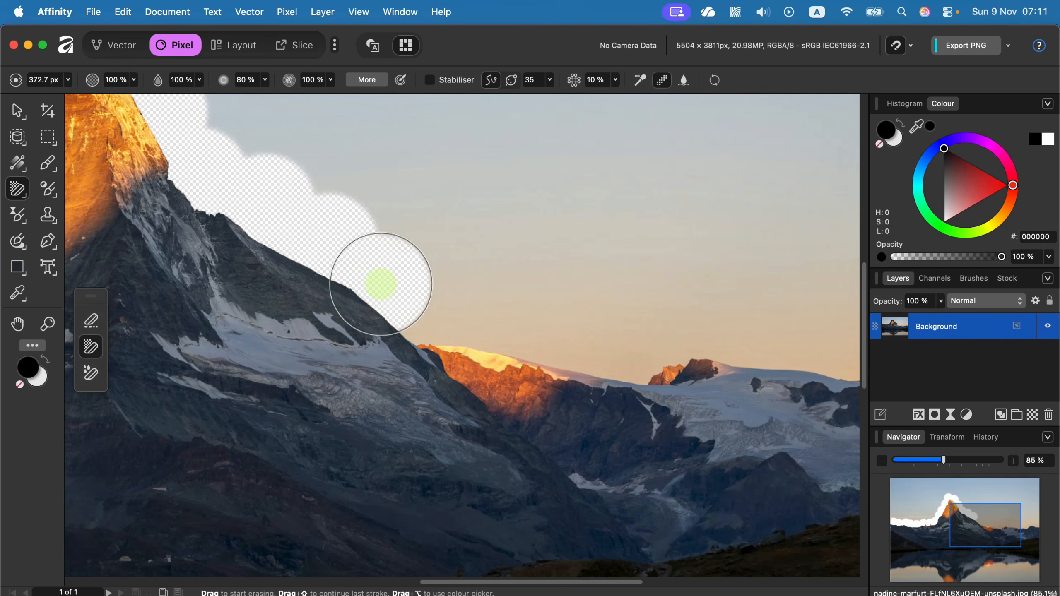
Erase the sky along the distant ridgeline from the sunlit ridge to the photo's right edge
drag(400, 300, 627, 355)
click(747, 361)
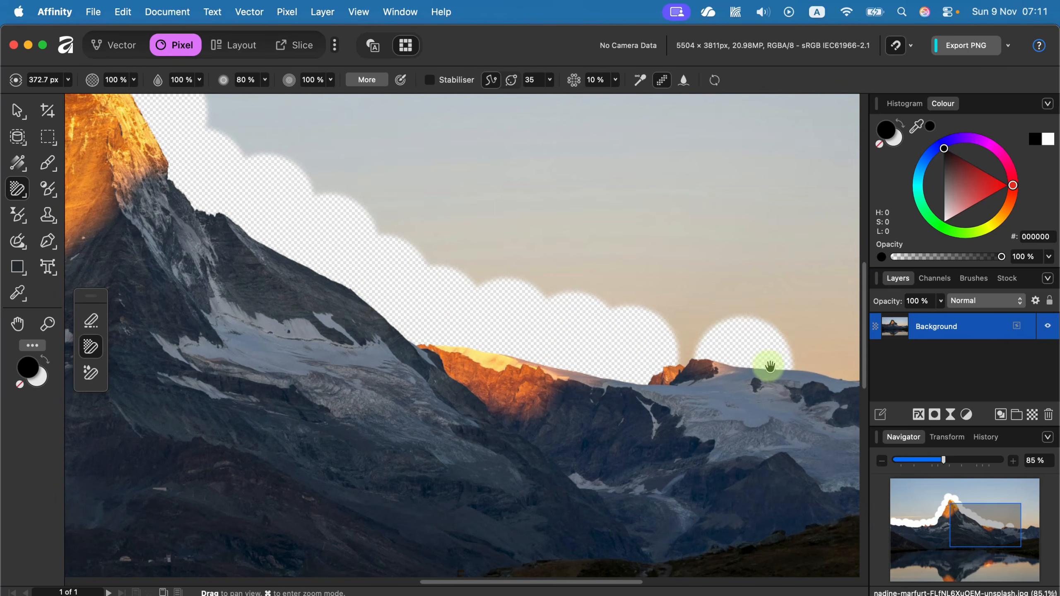
key(space)
mouse_move(756, 362)
mouse_down()
mouse_move(489, 343)
mouse_move(577, 332)
mouse_move(650, 338)
mouse_move(730, 305)
mouse_move(781, 314)
mouse_move(736, 263)
mouse_up()
click(432, 325)
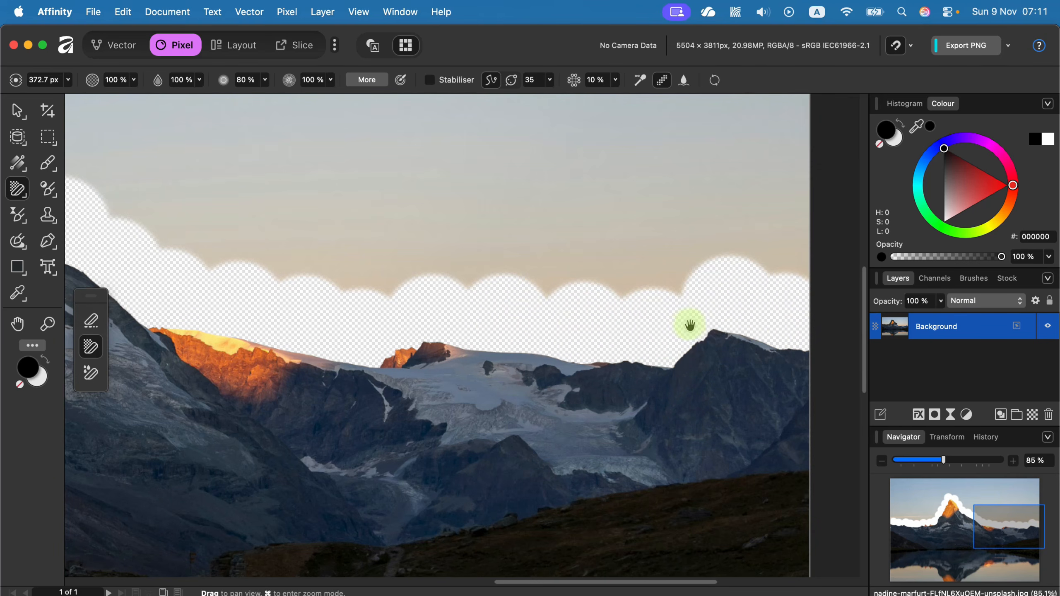
Use the regular Erase Brush to remove a large area of the leftover sky above the right-hand ridge
drag(688, 327, 591, 395)
click(91, 320)
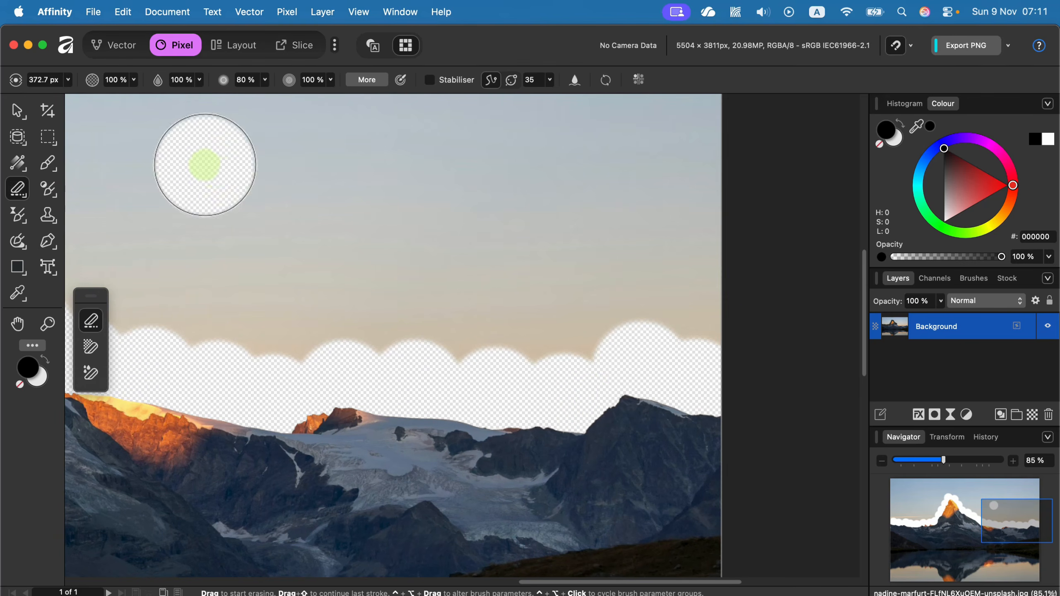
mouse_move(768, 354)
mouse_down()
mouse_move(747, 337)
mouse_move(449, 329)
mouse_move(637, 262)
mouse_move(725, 252)
mouse_move(494, 206)
mouse_up()
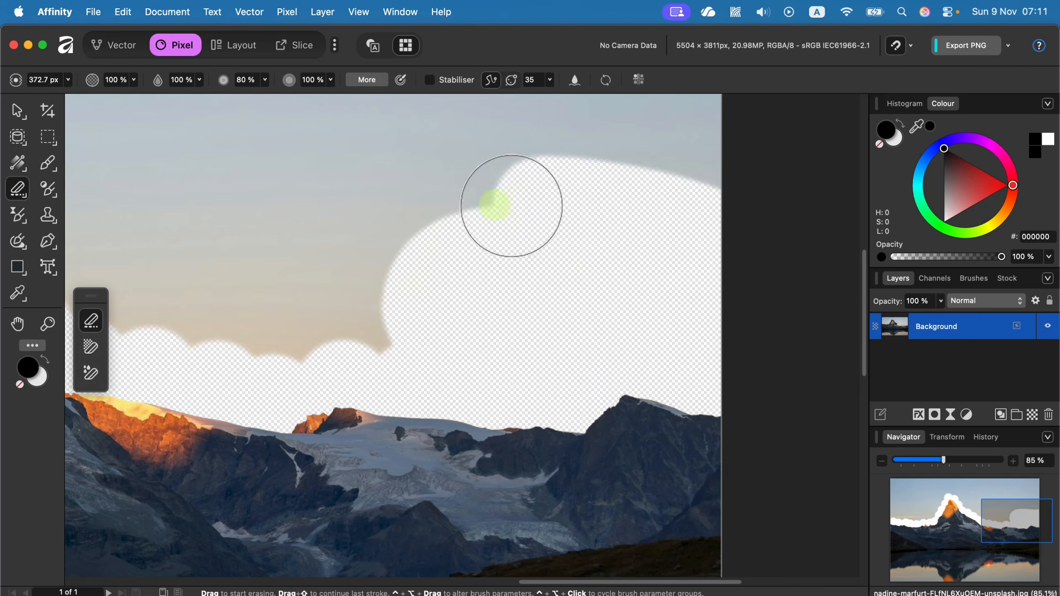
drag(479, 246, 412, 402)
mouse_move(415, 305)
mouse_down()
mouse_move(587, 293)
mouse_move(589, 350)
mouse_move(490, 205)
mouse_move(485, 284)
mouse_up()
drag(446, 373, 734, 279)
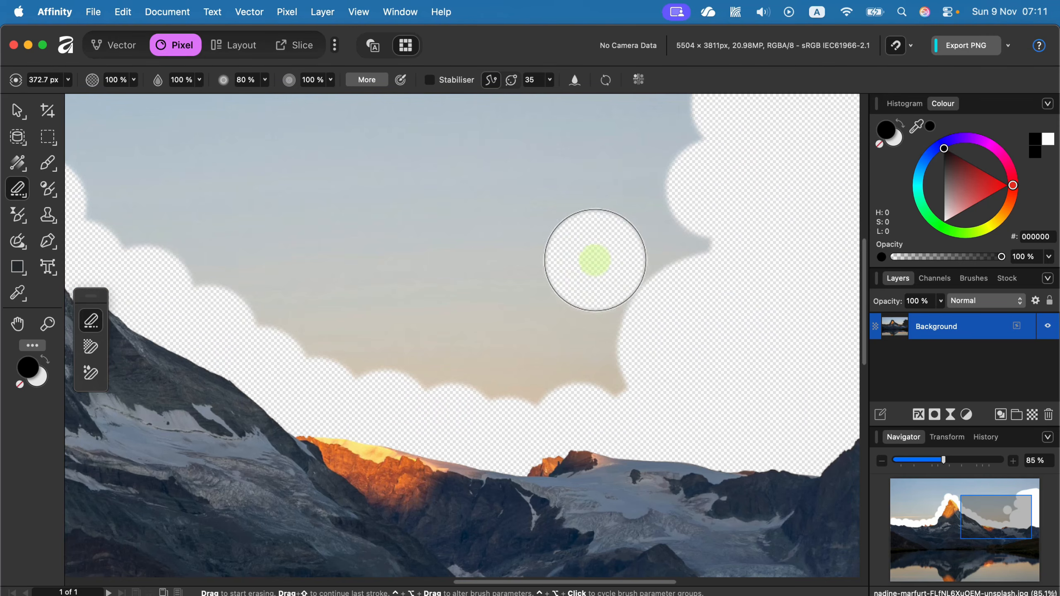
Enlarge the Erase Brush to 749.6 px and erase more of the sky above the right-hand mountains
key(bracketright)
key(bracketright)
key(bracketright)
key(bracketright)
key(bracketright)
mouse_move(633, 264)
mouse_down()
mouse_move(616, 307)
mouse_move(494, 330)
mouse_move(372, 294)
mouse_move(413, 239)
mouse_up()
drag(589, 244, 423, 401)
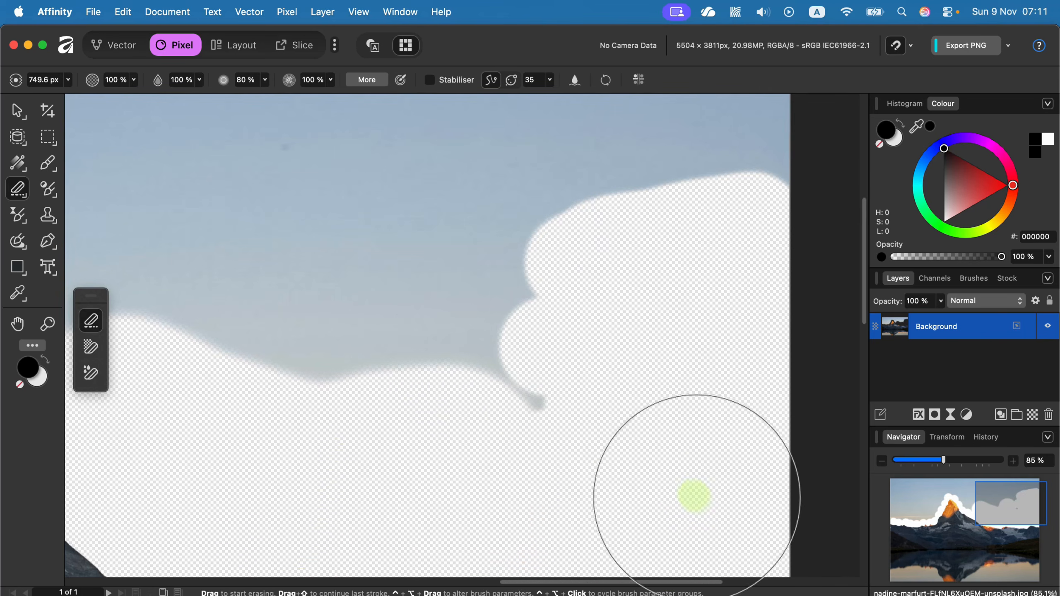
Continue erasing the remaining upper sky of the photo with broad strokes from a zoomed-out view
key(super+minus)
key(super+minus)
mouse_move(664, 235)
mouse_down()
mouse_move(314, 196)
mouse_move(540, 332)
mouse_move(336, 298)
mouse_move(710, 365)
mouse_move(583, 425)
mouse_move(509, 327)
mouse_move(636, 244)
mouse_move(665, 348)
mouse_move(646, 319)
mouse_move(480, 276)
mouse_up()
mouse_move(441, 263)
mouse_down()
mouse_move(770, 249)
mouse_move(757, 245)
mouse_up()
mouse_move(757, 245)
mouse_down()
mouse_move(734, 235)
mouse_move(515, 233)
mouse_move(338, 252)
mouse_move(557, 280)
mouse_move(757, 258)
mouse_move(679, 335)
mouse_move(639, 394)
mouse_move(570, 435)
mouse_move(375, 425)
mouse_move(394, 377)
mouse_move(632, 315)
mouse_move(629, 448)
mouse_move(502, 467)
mouse_move(340, 455)
mouse_move(437, 274)
mouse_move(341, 205)
mouse_move(457, 204)
mouse_up()
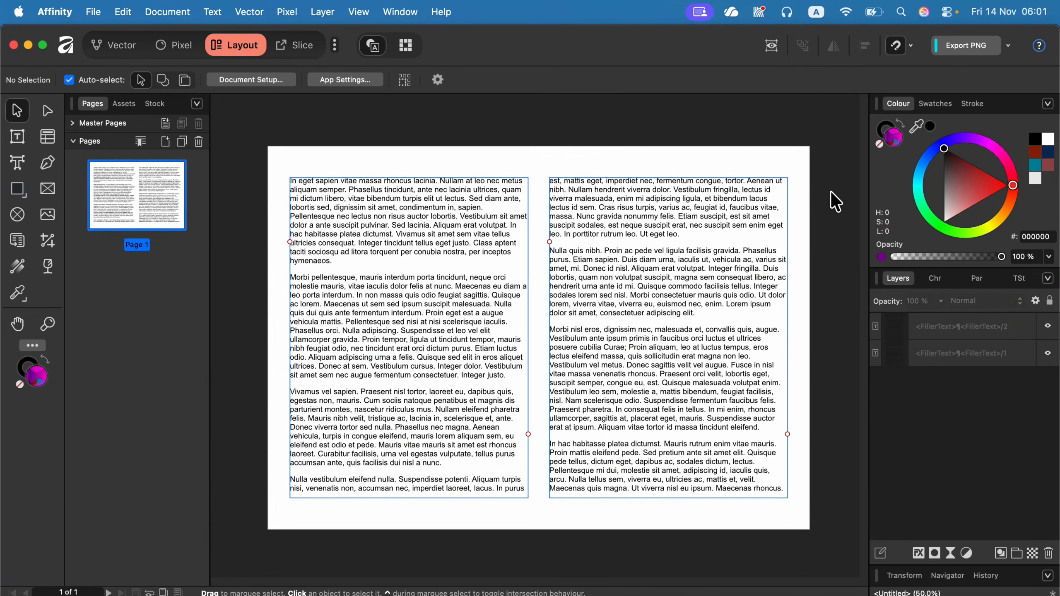
Draw a circular picture frame over the right text column and fill it with the mountain lake photo
click(17, 215)
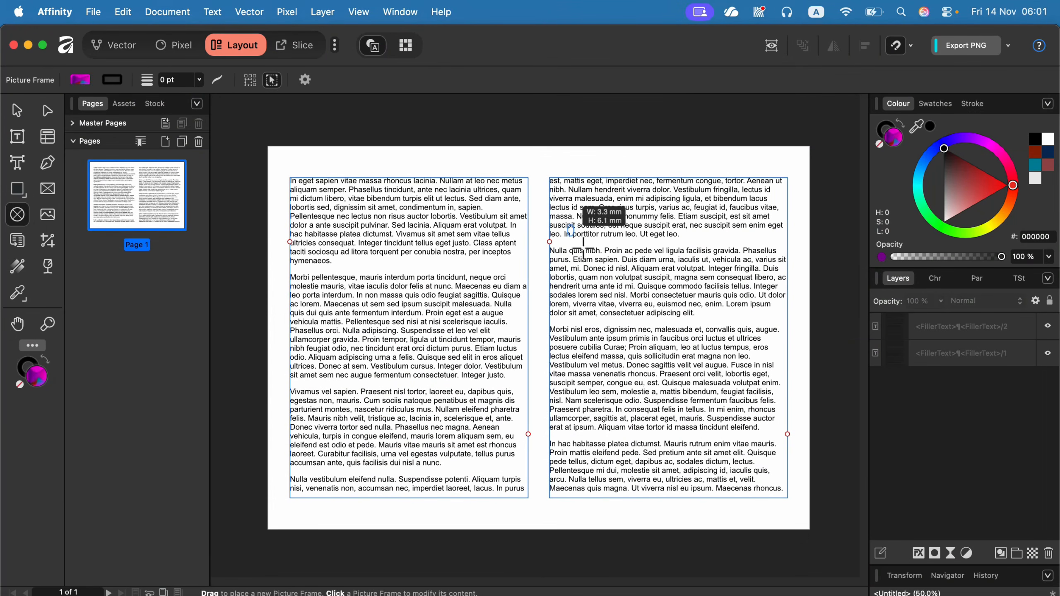
drag(583, 247, 739, 394)
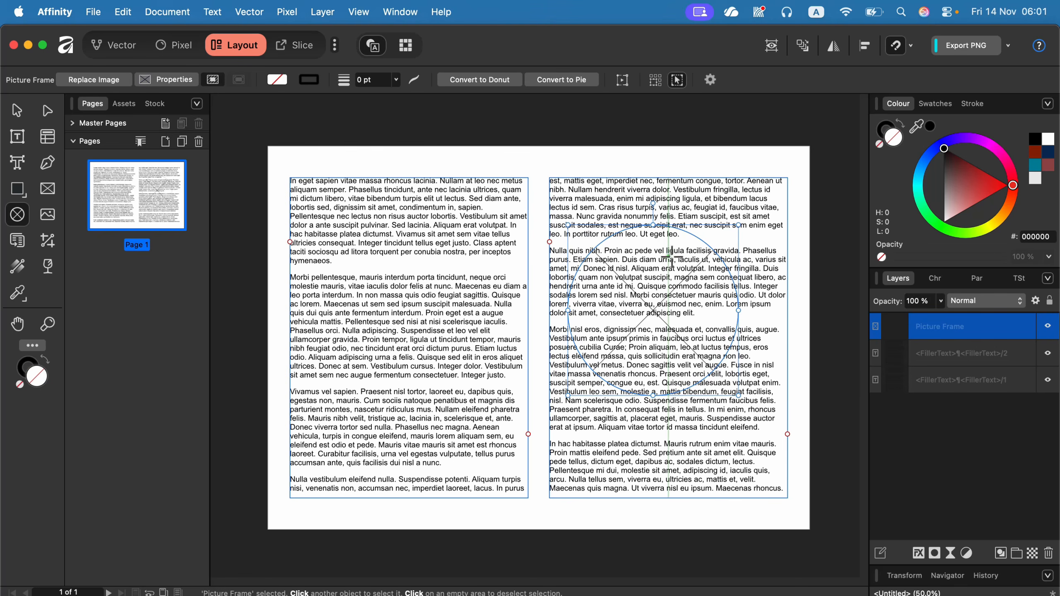
click(99, 79)
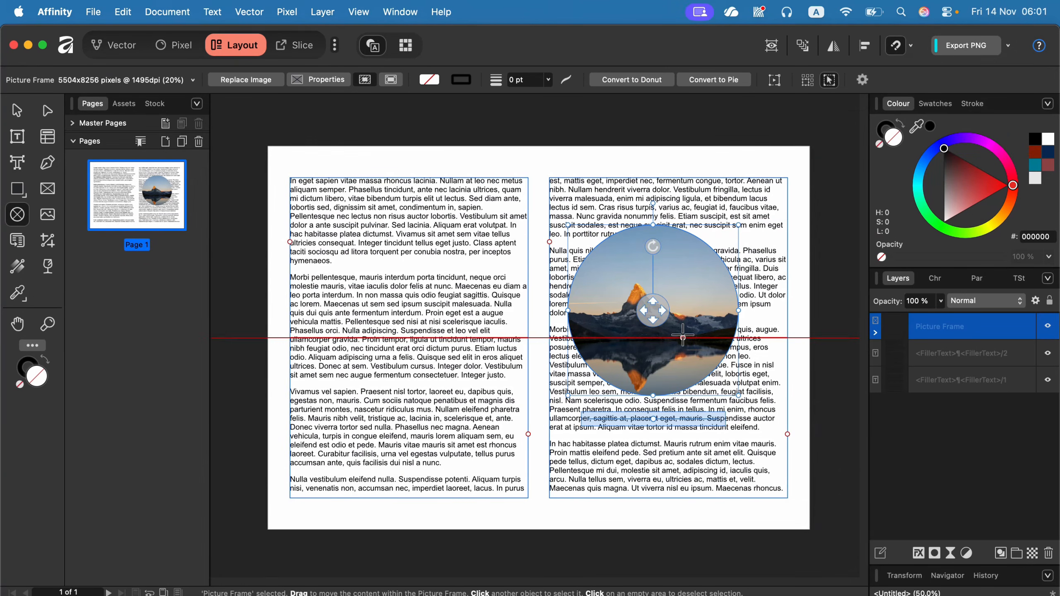
Shift the circular picture frame slightly upwards and try its layer beneath both text frames before restoring it to the top
click(16, 110)
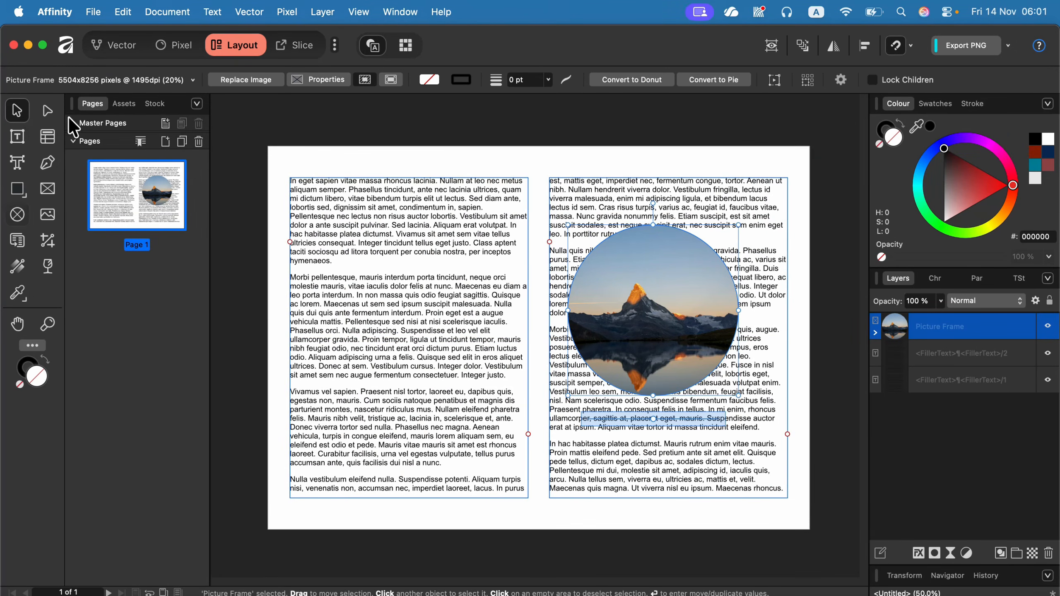
drag(714, 278, 722, 196)
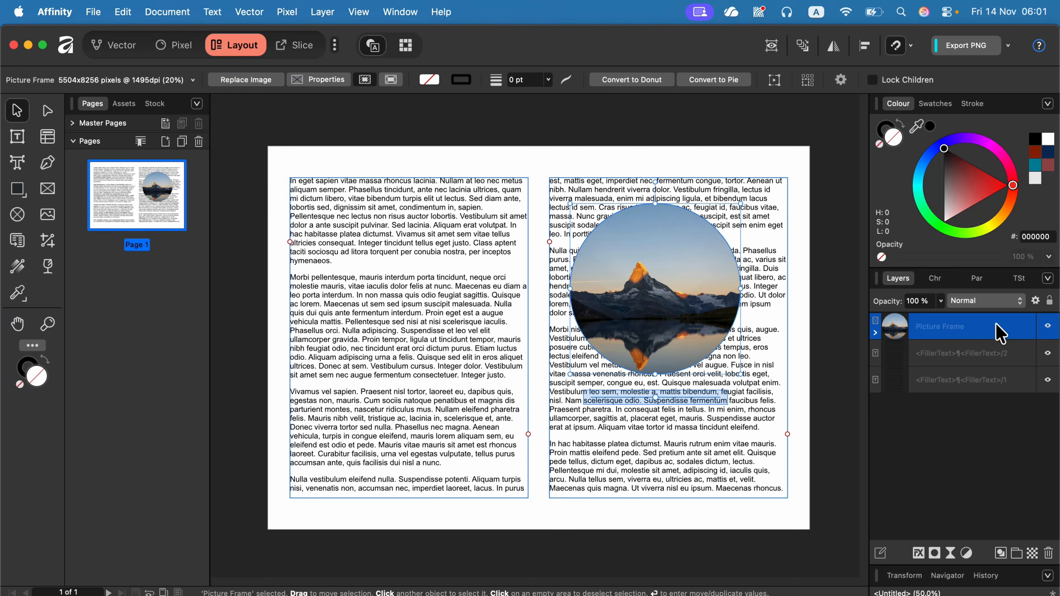
drag(989, 366, 981, 414)
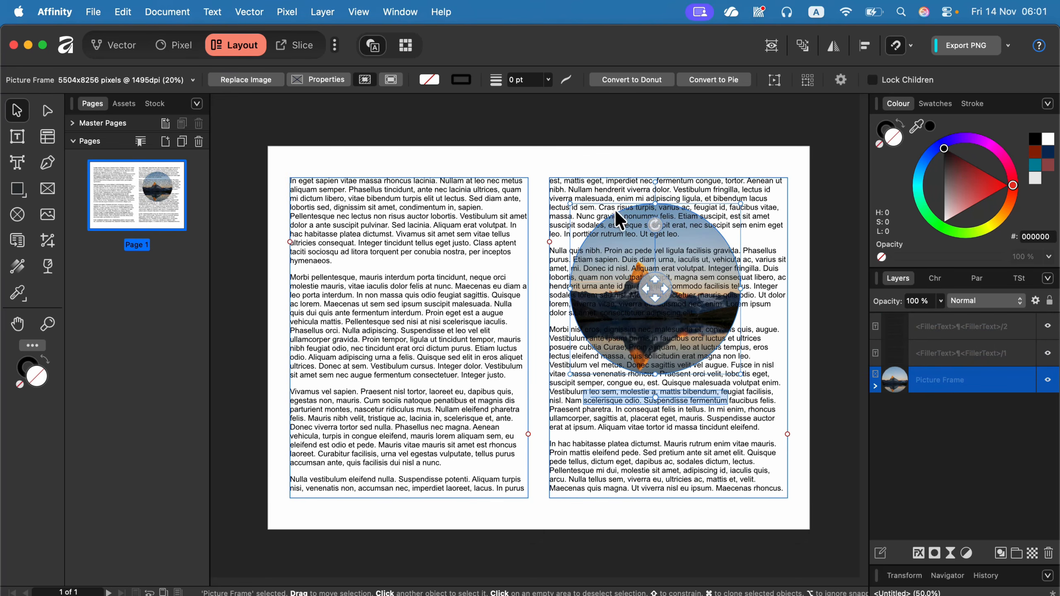
drag(1004, 384, 1005, 322)
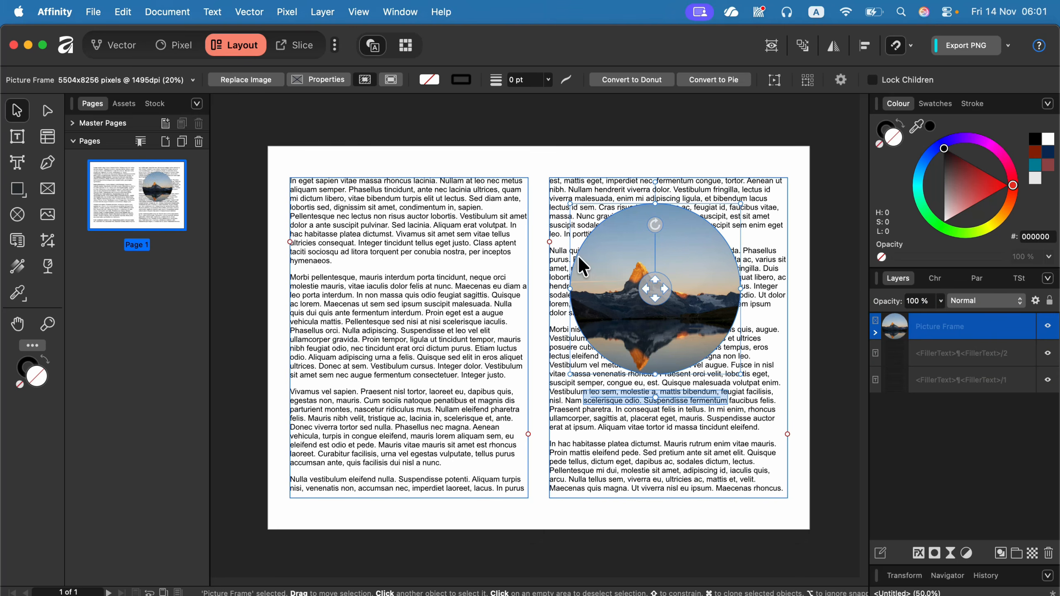
Move the circular picture frame lower in the right column and select the text frame behind it
drag(703, 256, 717, 289)
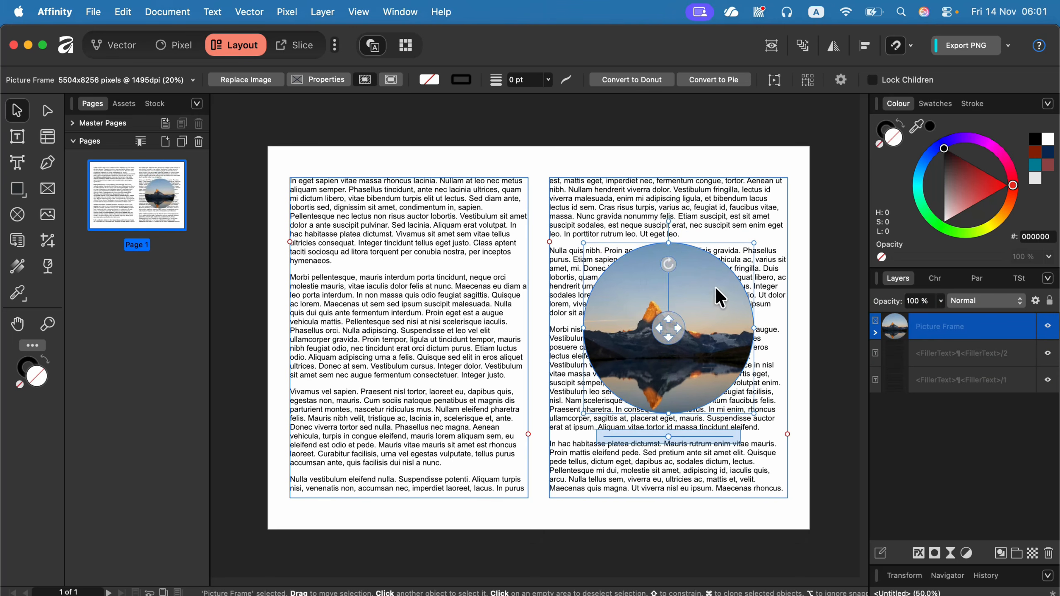
click(586, 186)
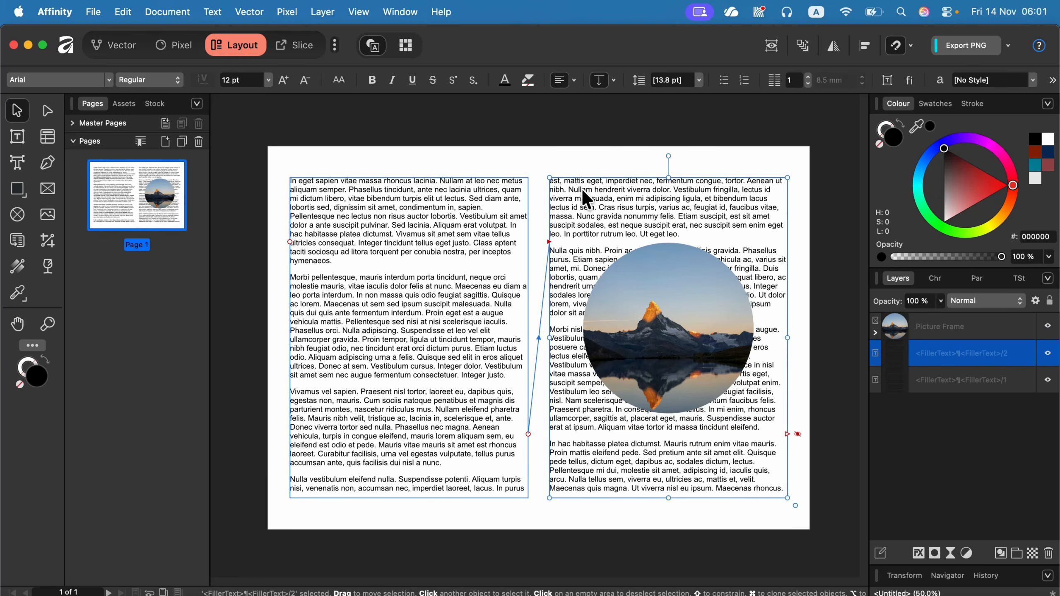
Set the selected right text frame's text wrap style to Tight, wrapping to both sides
click(212, 12)
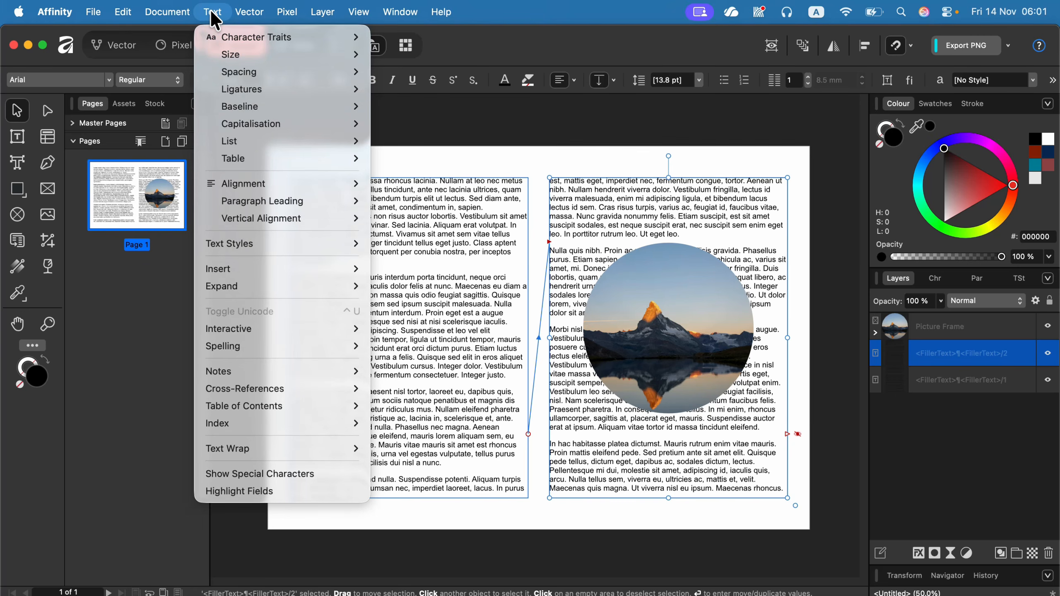
mouse_move(246, 448)
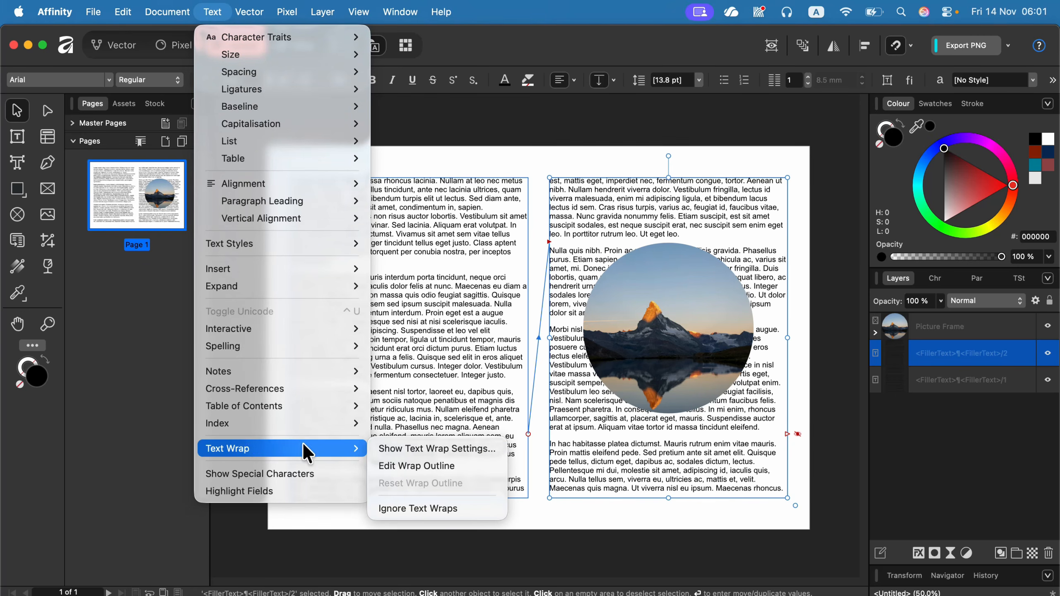
click(400, 446)
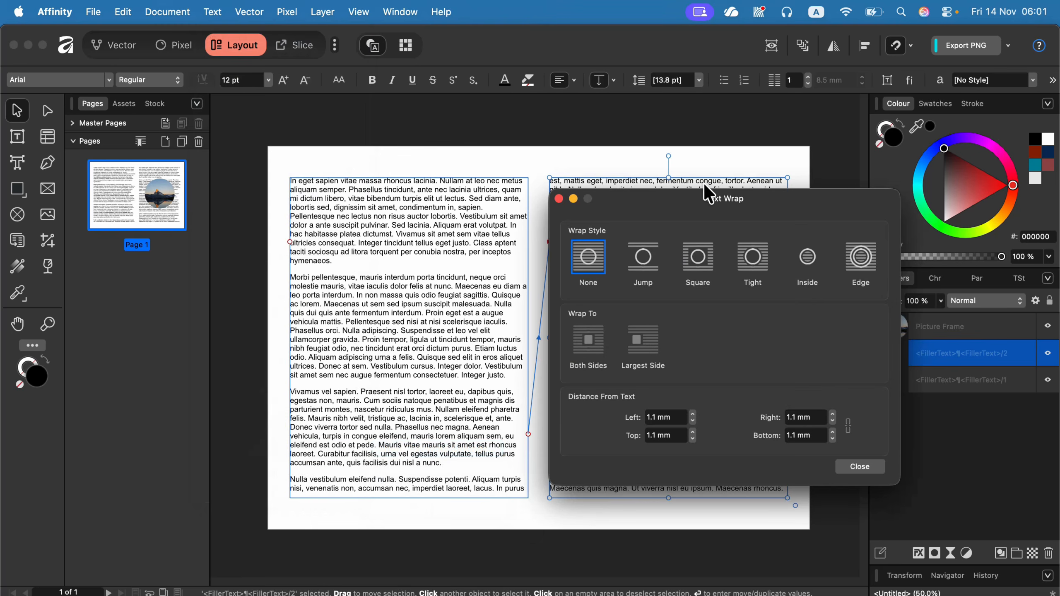
drag(708, 194, 345, 152)
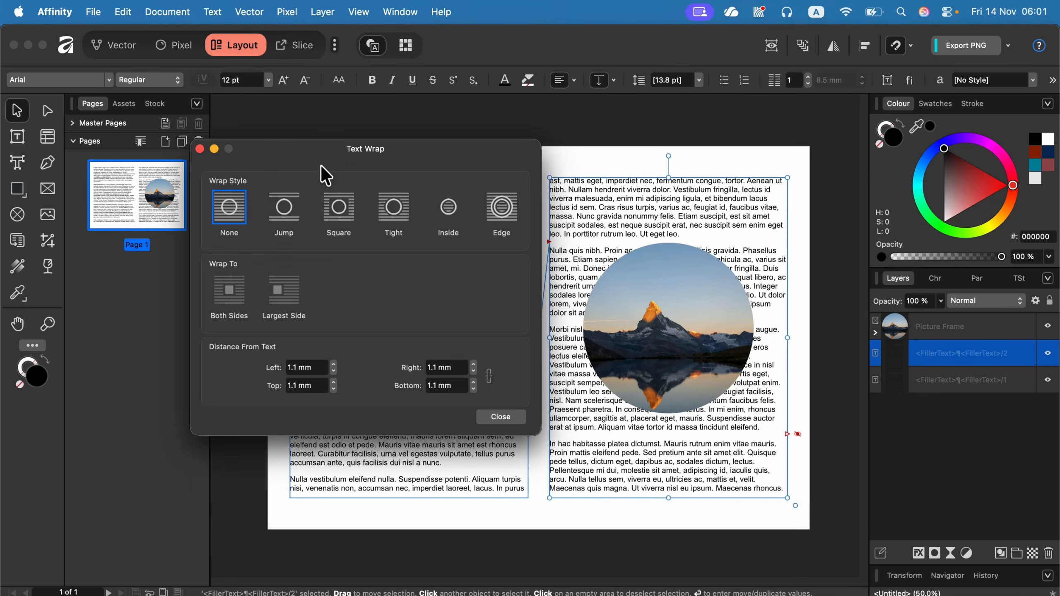
click(393, 201)
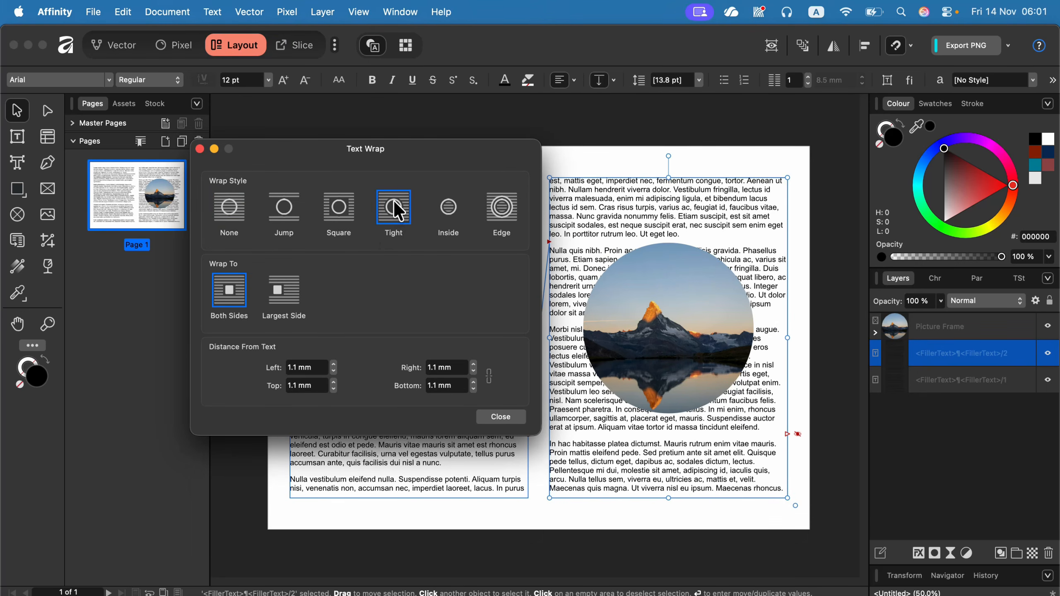
click(501, 416)
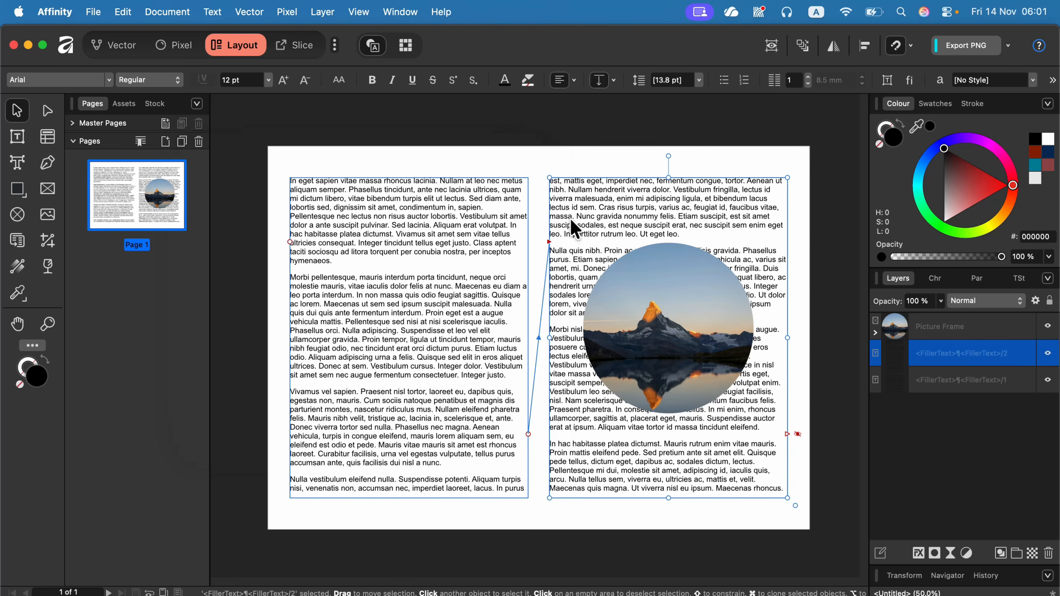
Reposition the circular picture frame within the right column, ending slightly higher and closer to the page's right edge
click(543, 158)
drag(659, 283, 680, 327)
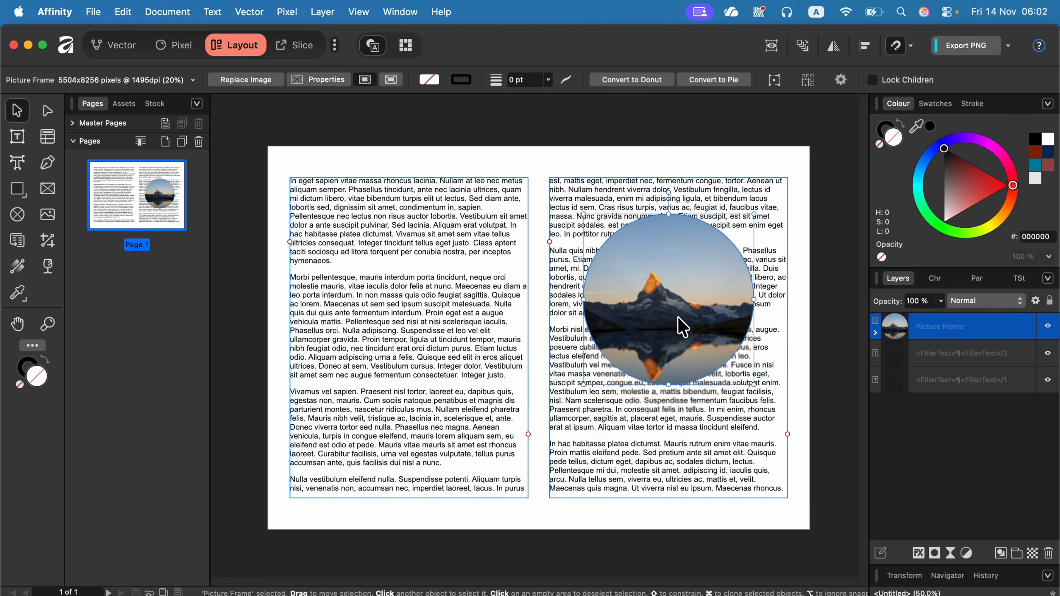
click(680, 150)
click(690, 297)
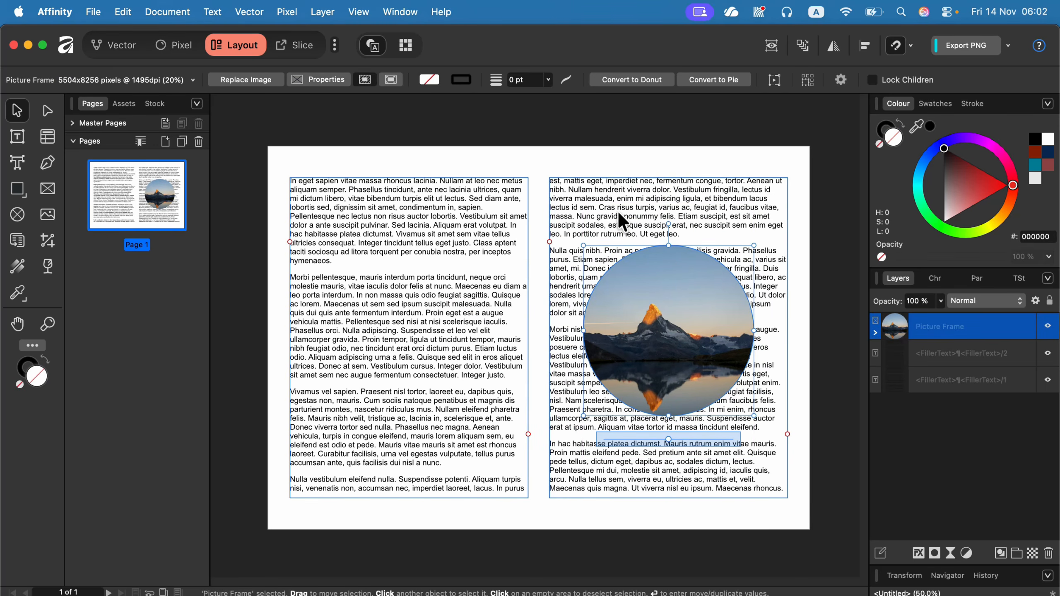
drag(723, 300, 722, 269)
mouse_move(631, 265)
mouse_down()
mouse_move(650, 242)
mouse_move(650, 264)
mouse_up()
Set the circular picture frame's text wrap style to Tight, wrapping to both sides
click(213, 12)
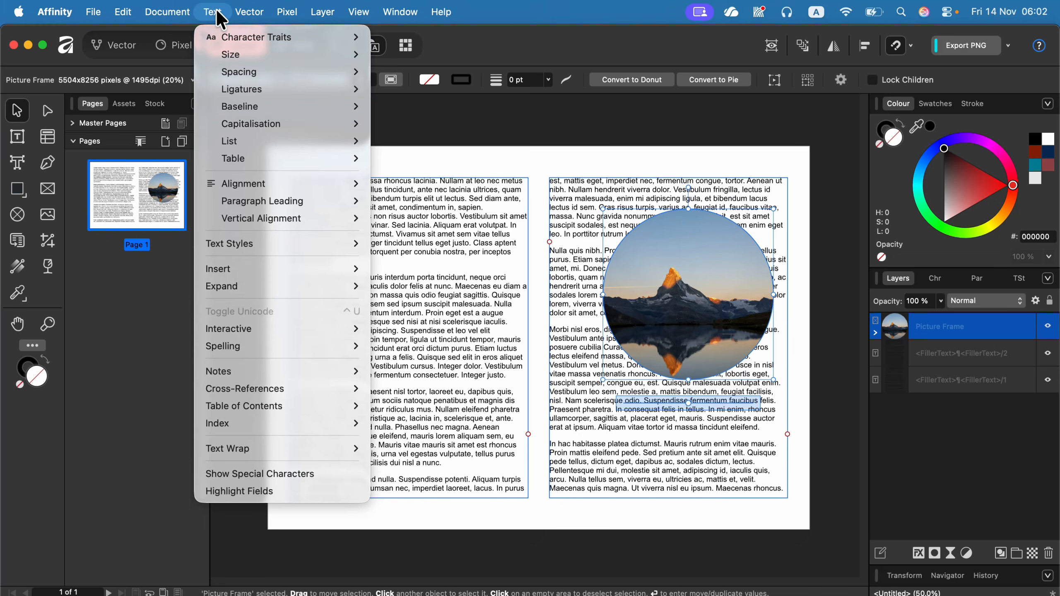
mouse_move(255, 449)
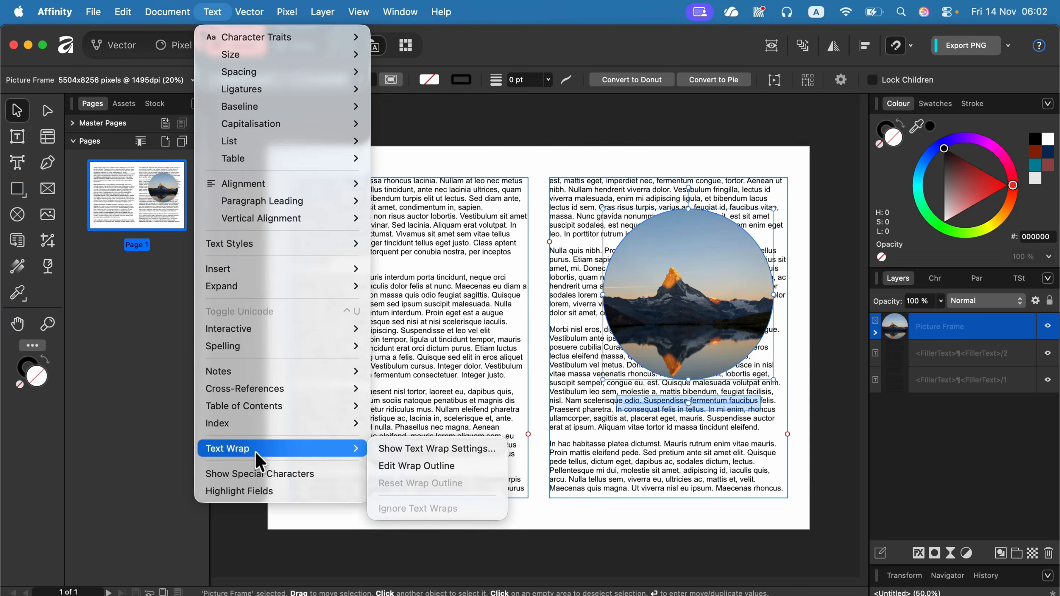
click(390, 449)
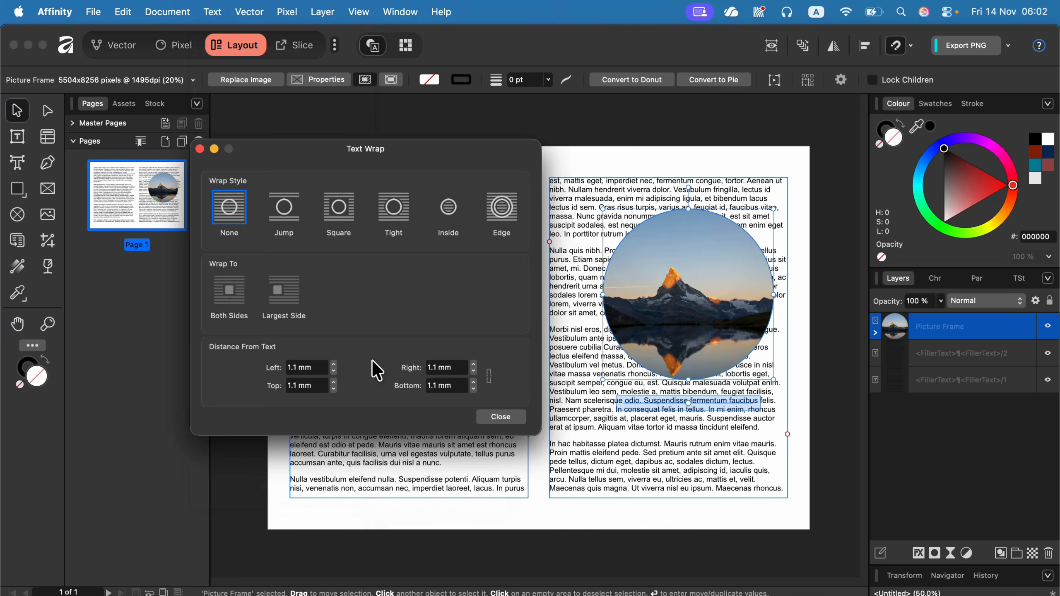
click(393, 207)
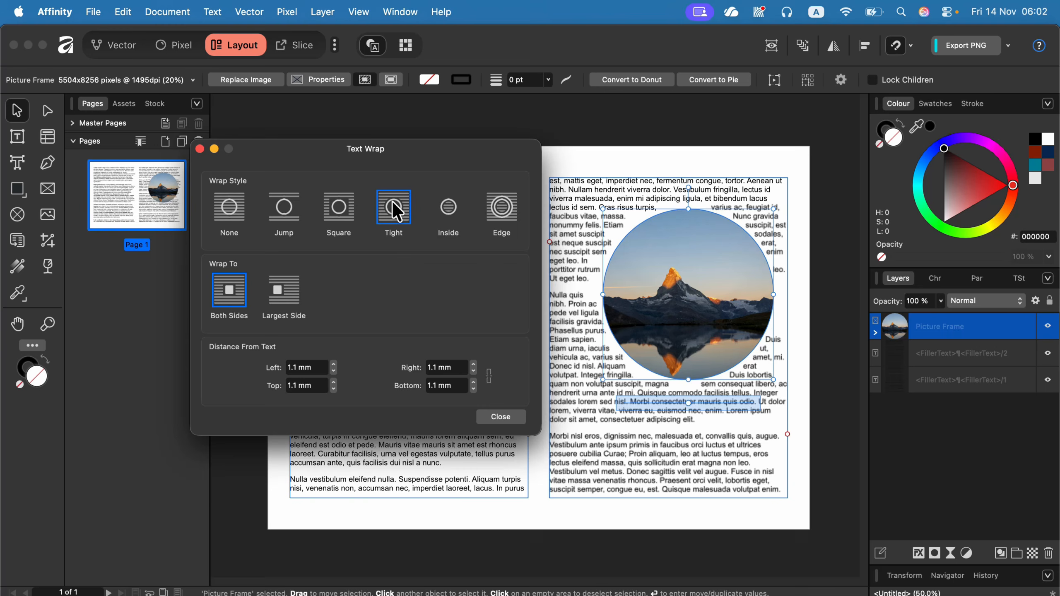
click(500, 416)
Move the wrapped picture frame to the upper corner of the left column, and from there to straddle the gap between both columns
drag(727, 247, 390, 167)
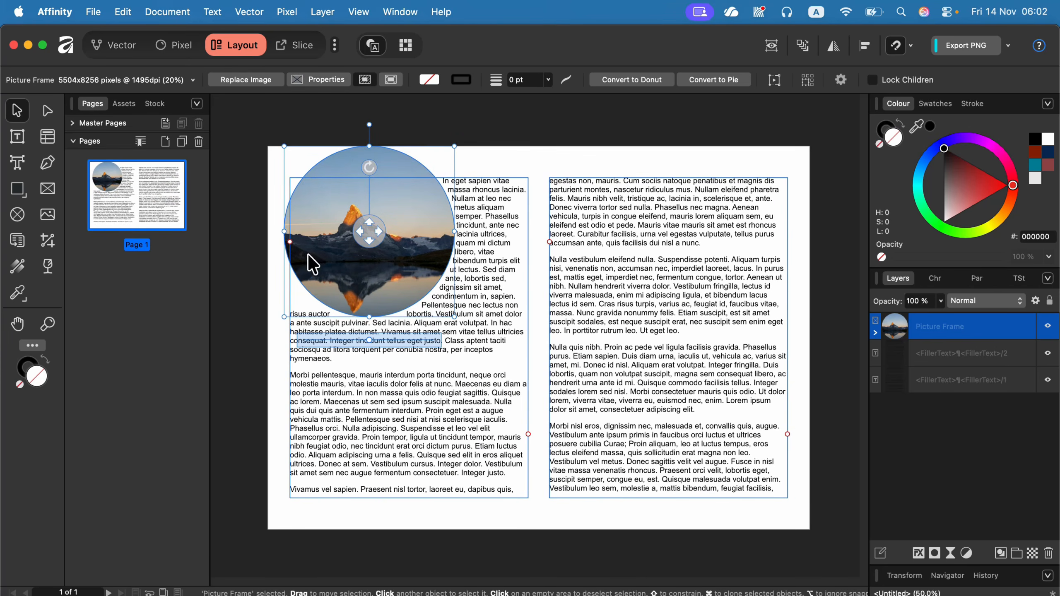
drag(430, 209, 604, 350)
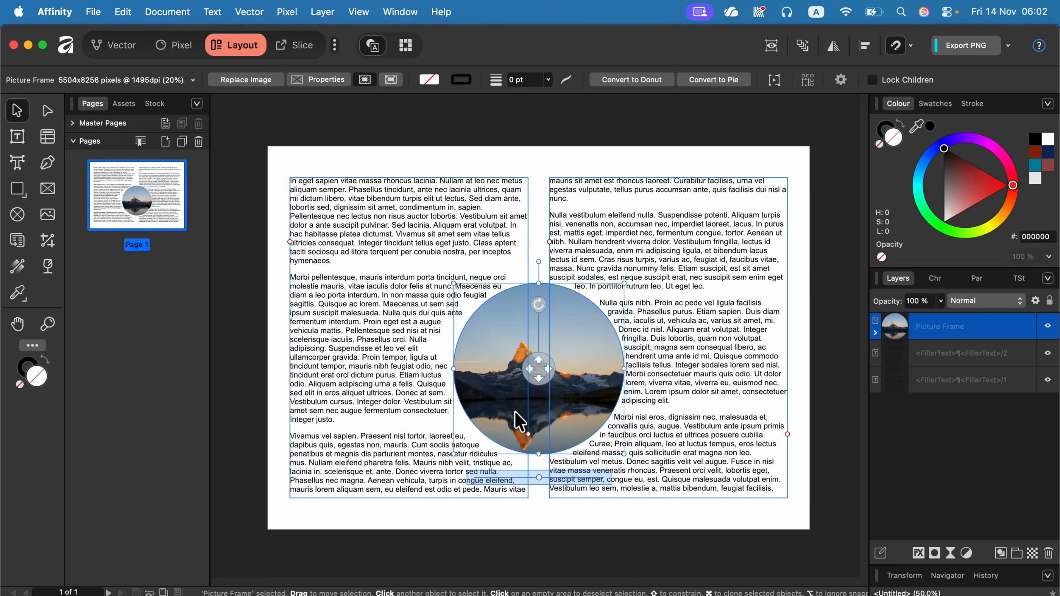
click(544, 155)
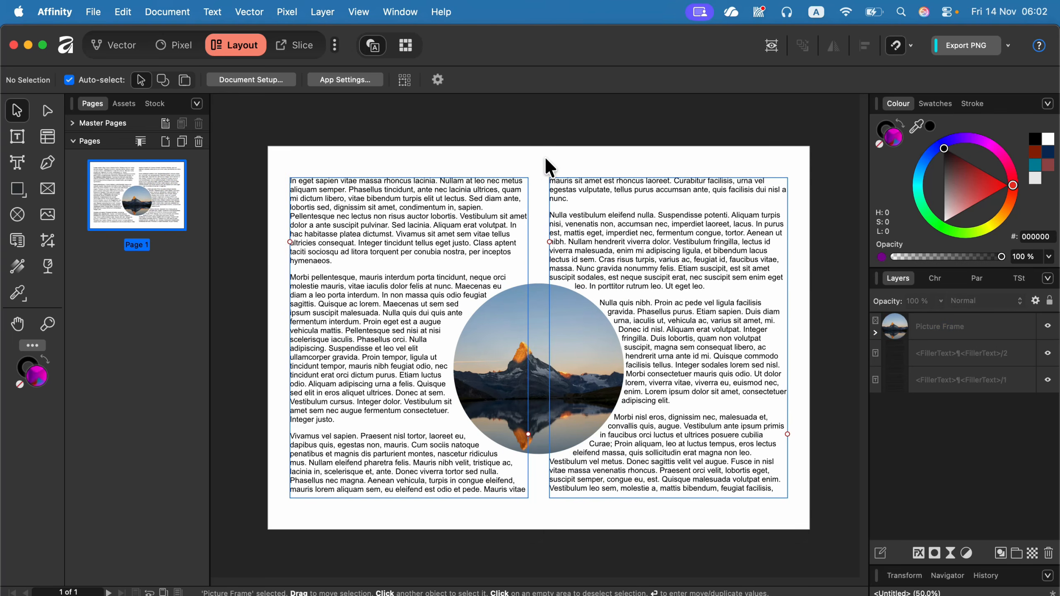
click(514, 315)
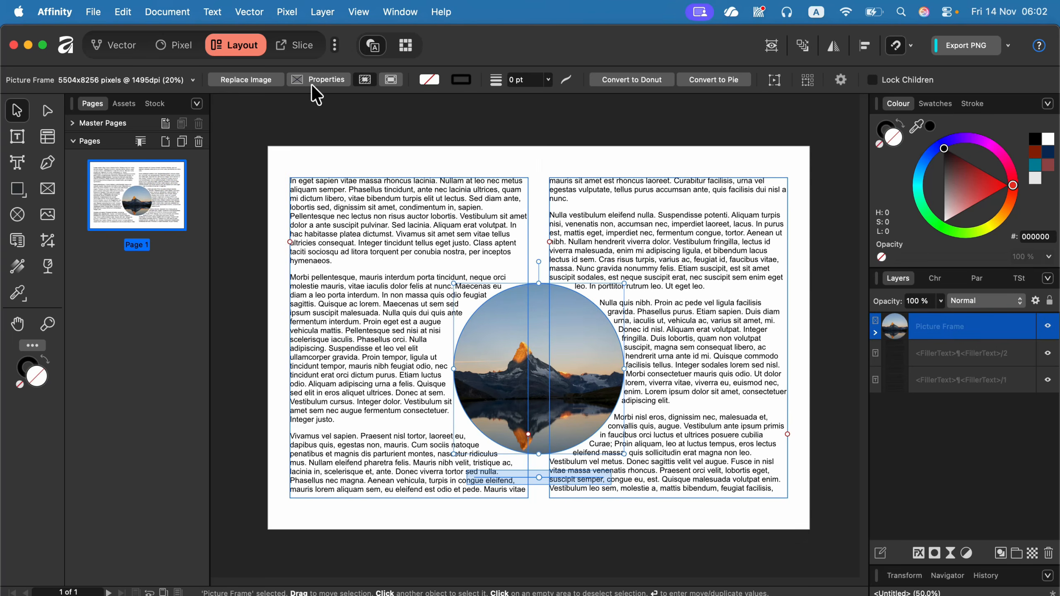
click(222, 12)
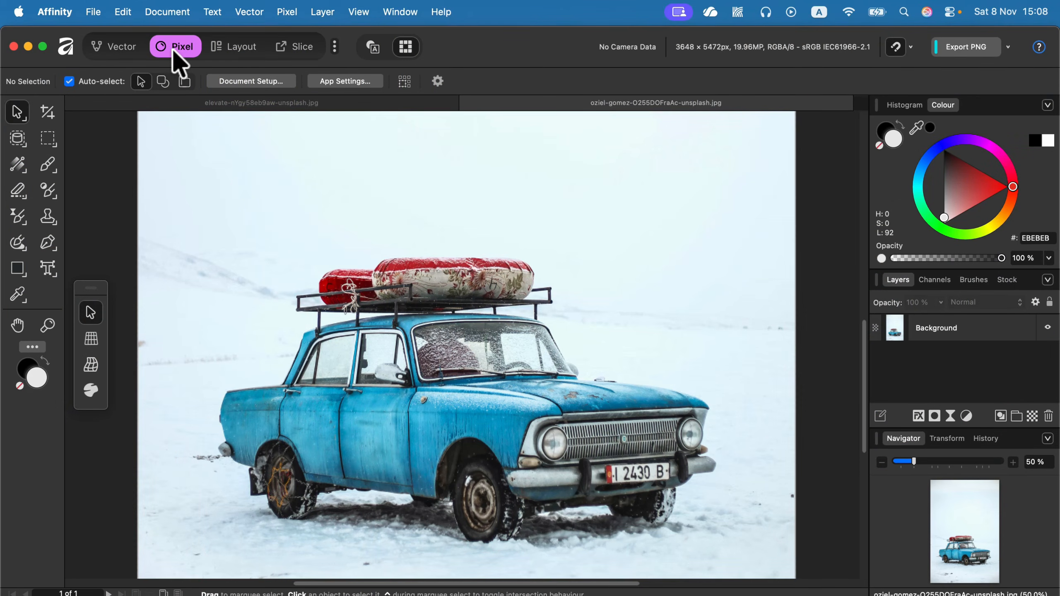
Switch the blue car photo to the Vector studio and back to Pixel, and activate the live filter brush
click(107, 46)
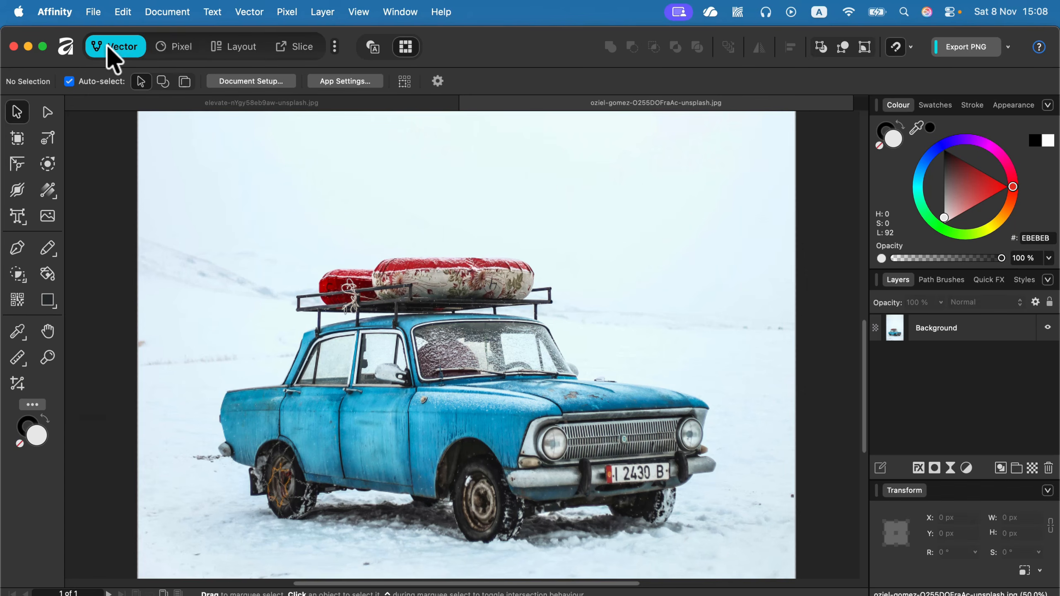
click(187, 46)
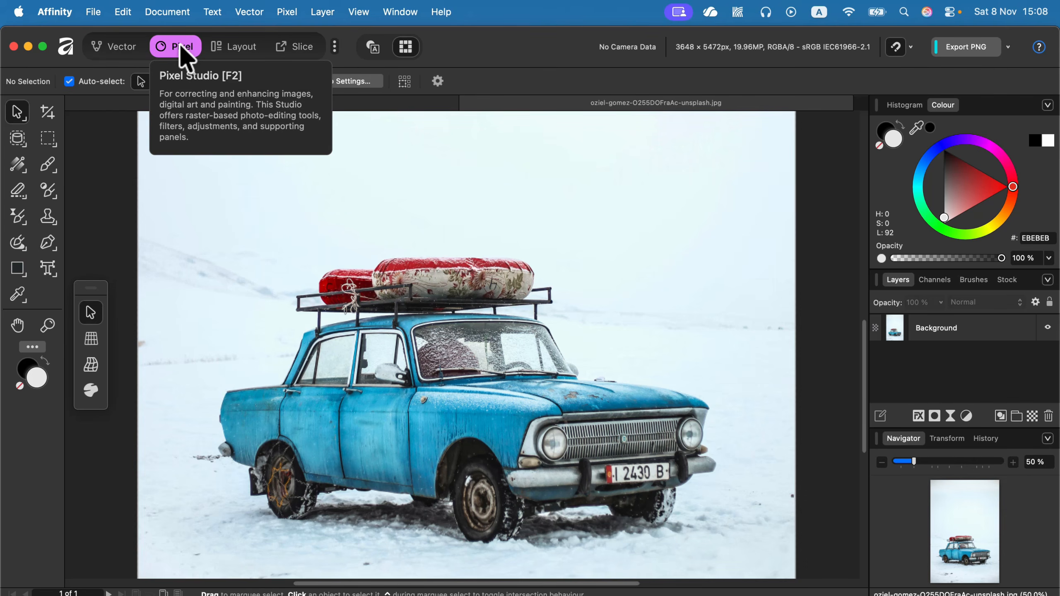
click(20, 220)
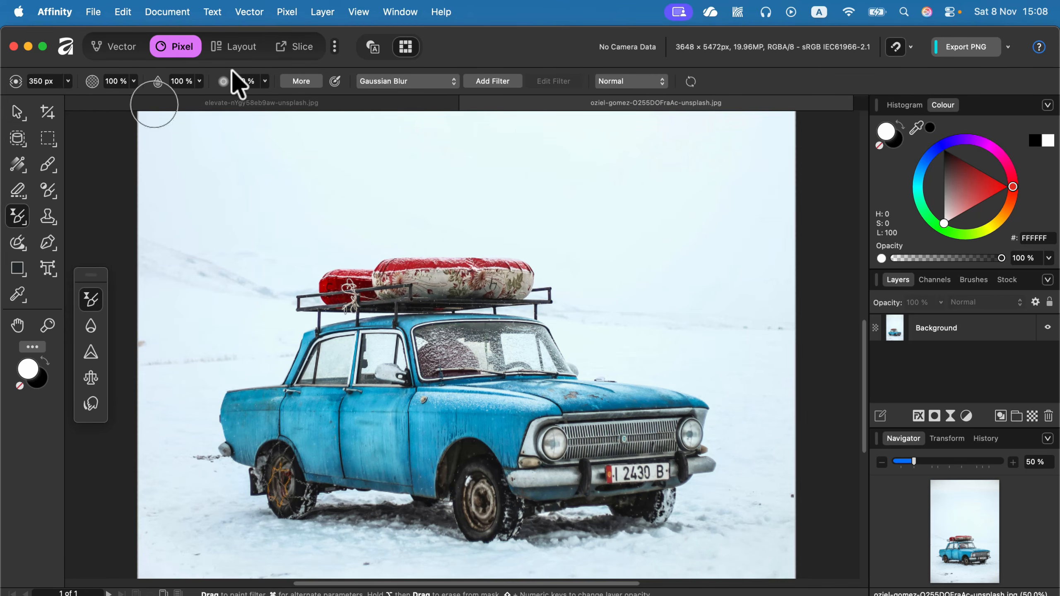
Choose Gaussian Blur as the brush's filter and set the brush width to 450 px
click(426, 77)
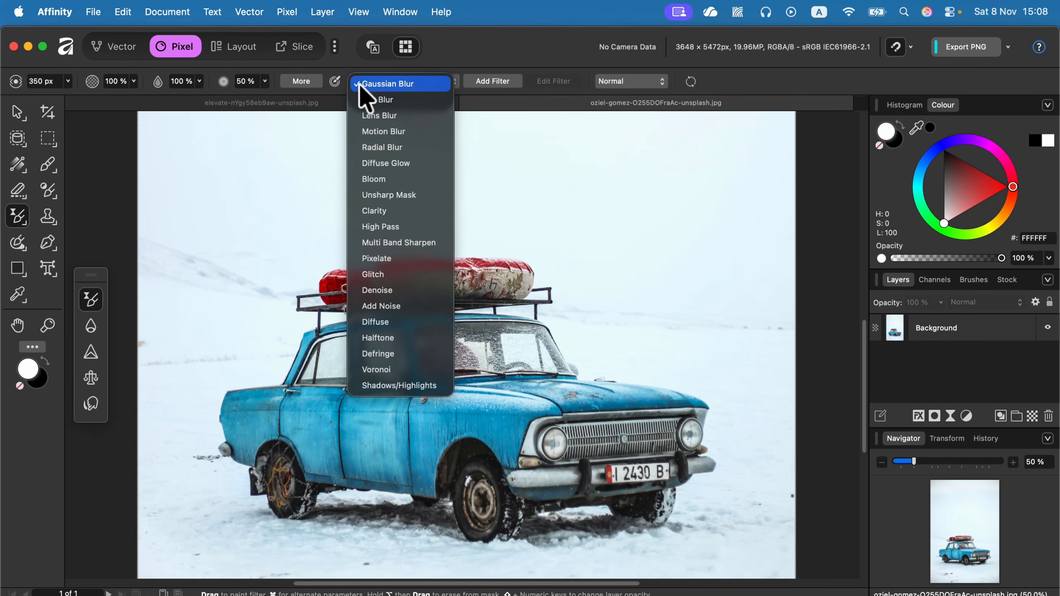
click(407, 83)
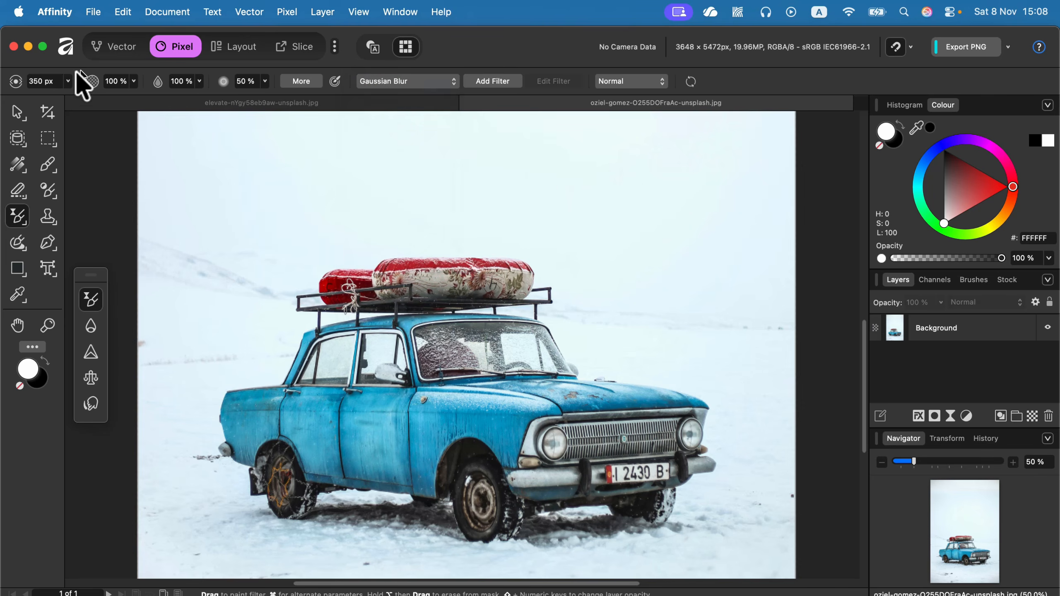
click(68, 82)
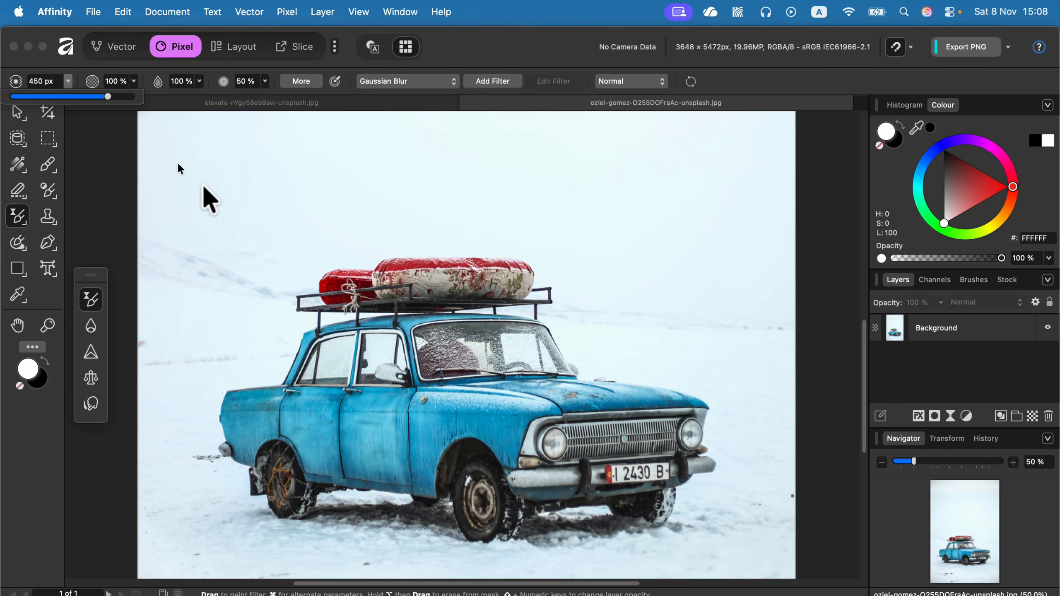
click(98, 168)
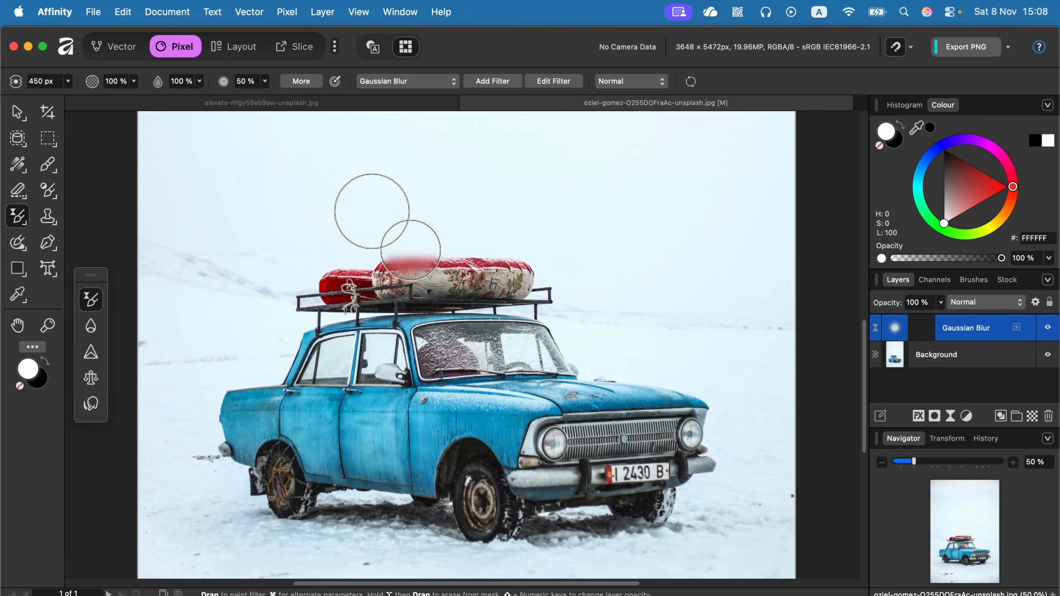
Try enlarging and shrinking the filter brush, settle on 686.6 px, and paint a single Gaussian Blur dab on the photo
key(bracketright)
key(bracketright)
key(bracketright)
key(bracketright)
key(bracketright)
key(bracketright)
key(bracketright)
key(bracketright)
key(bracketleft)
key(bracketleft)
key(bracketleft)
key(bracketleft)
key(bracketleft)
key(bracketleft)
key(bracketleft)
key(bracketleft)
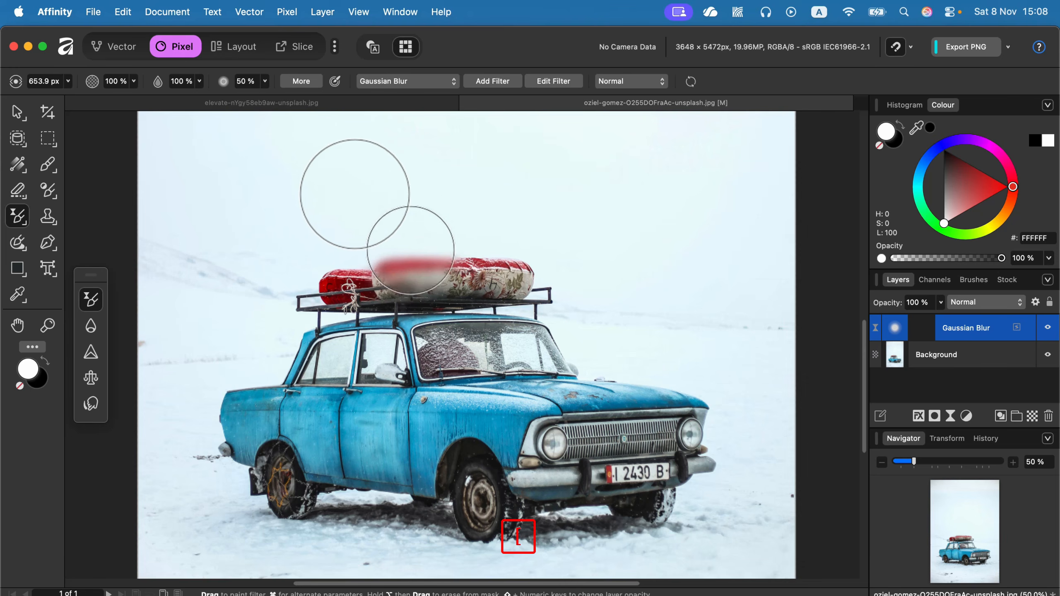
key(bracketright)
key(bracketright)
key(bracketright)
key(bracketright)
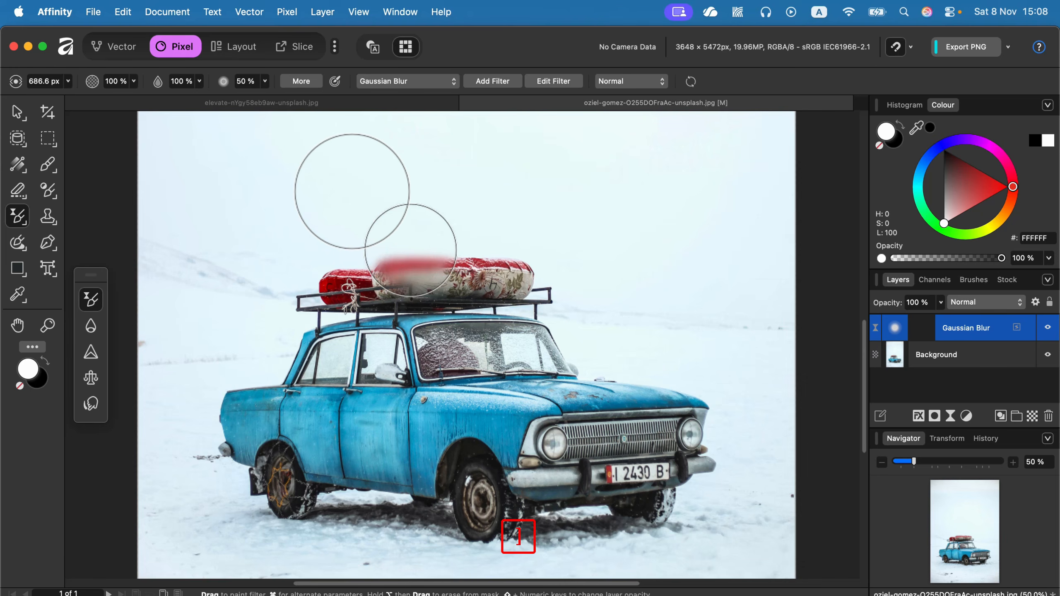
click(410, 250)
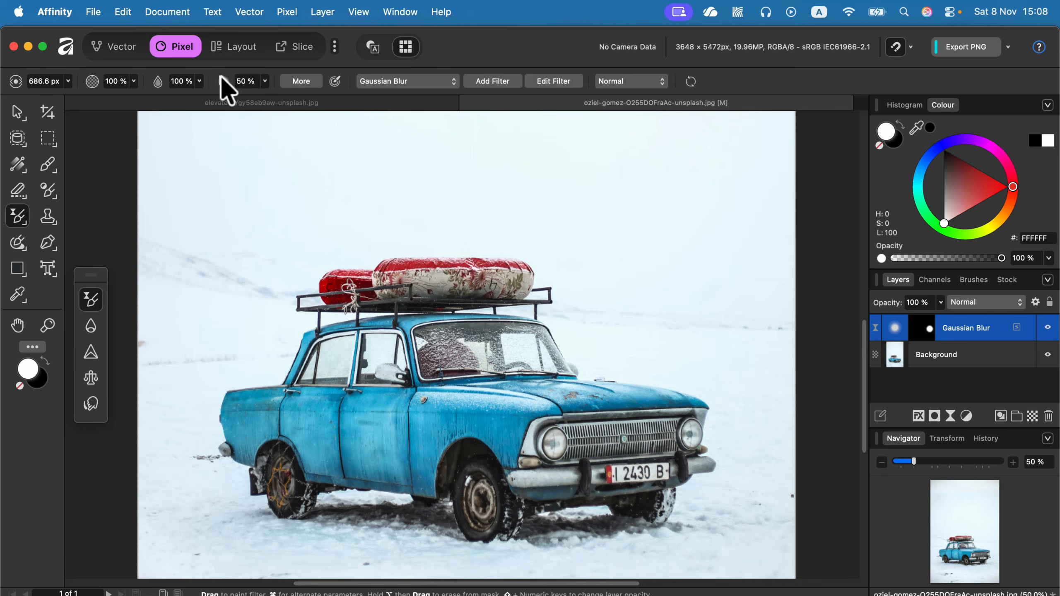
click(265, 81)
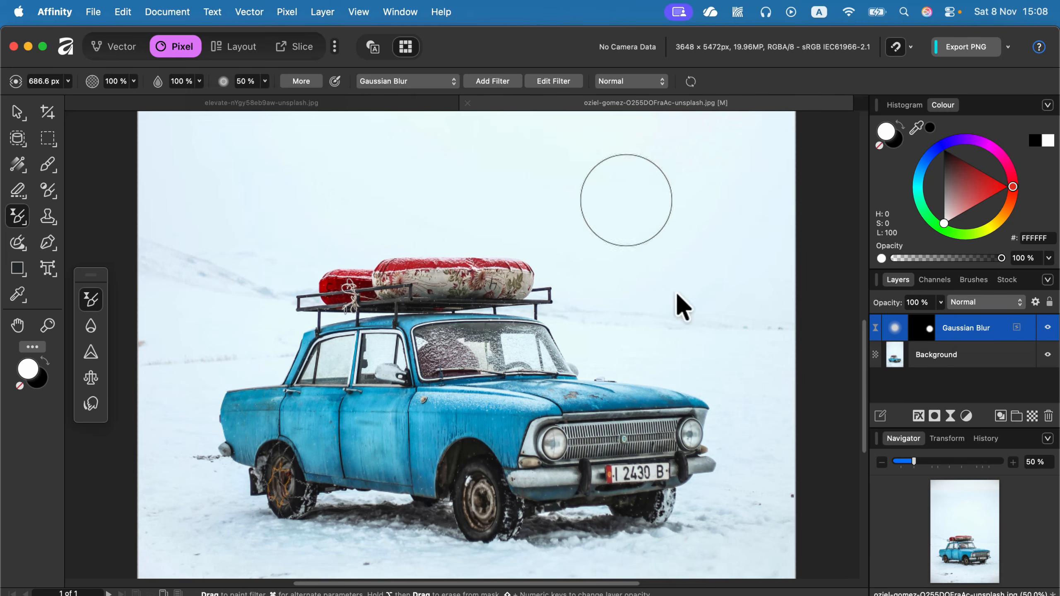
Reduce the filter brush width to 159 px and paint Gaussian Blur across the car's front number plate
drag(920, 462, 965, 461)
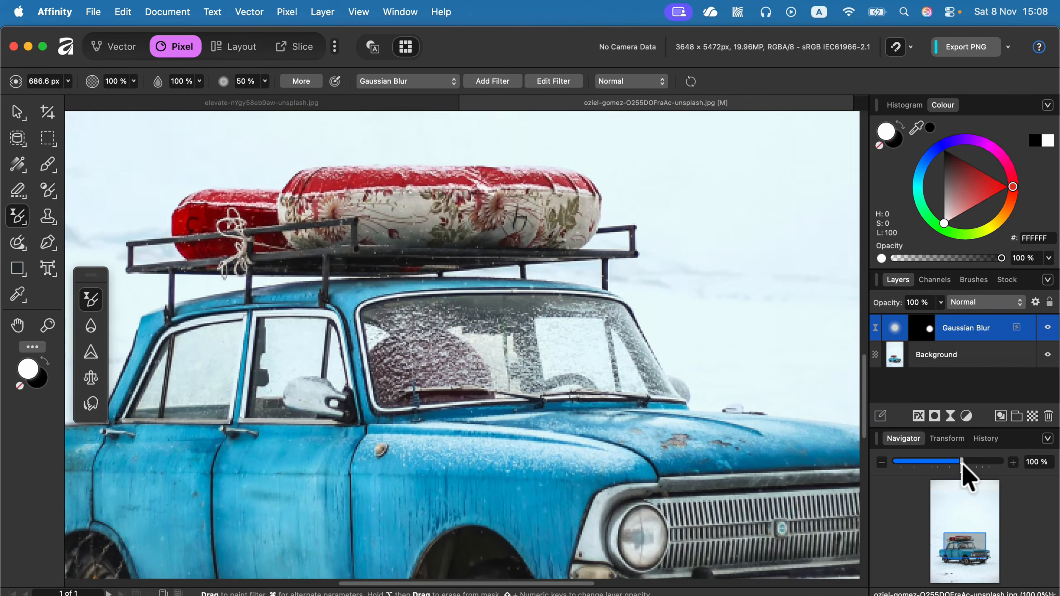
drag(710, 456, 442, 237)
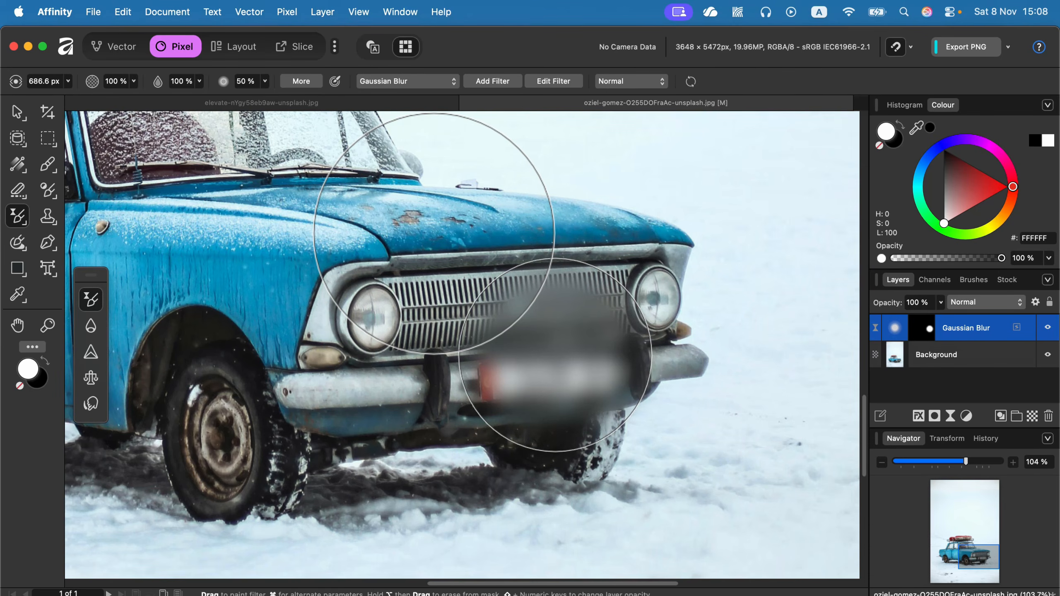
key([)
key([)
key([)
key([)
key([)
key([)
key([)
key([)
key([)
key([)
key([)
key([)
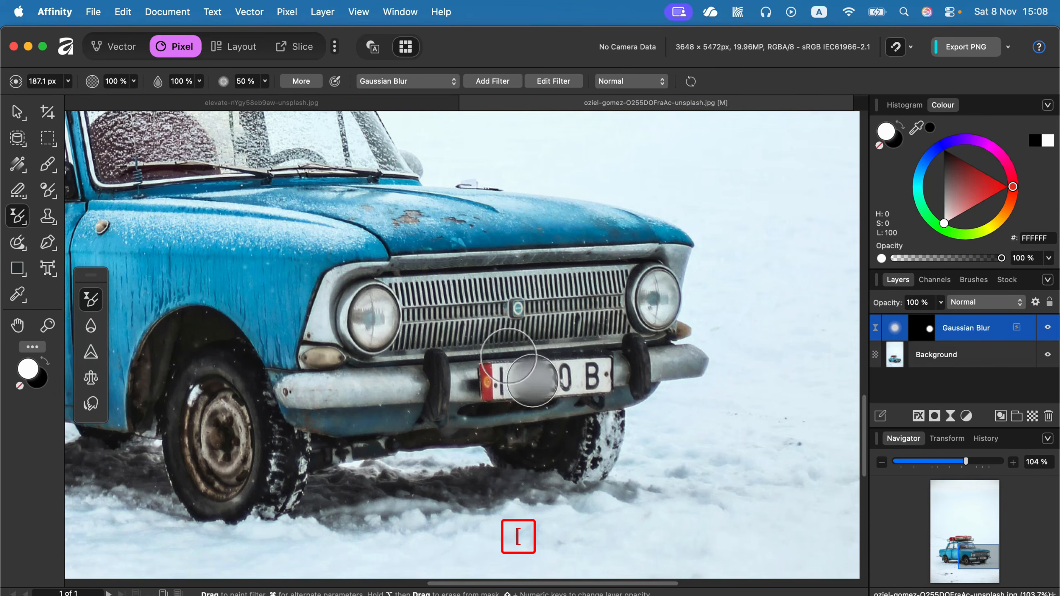
key([)
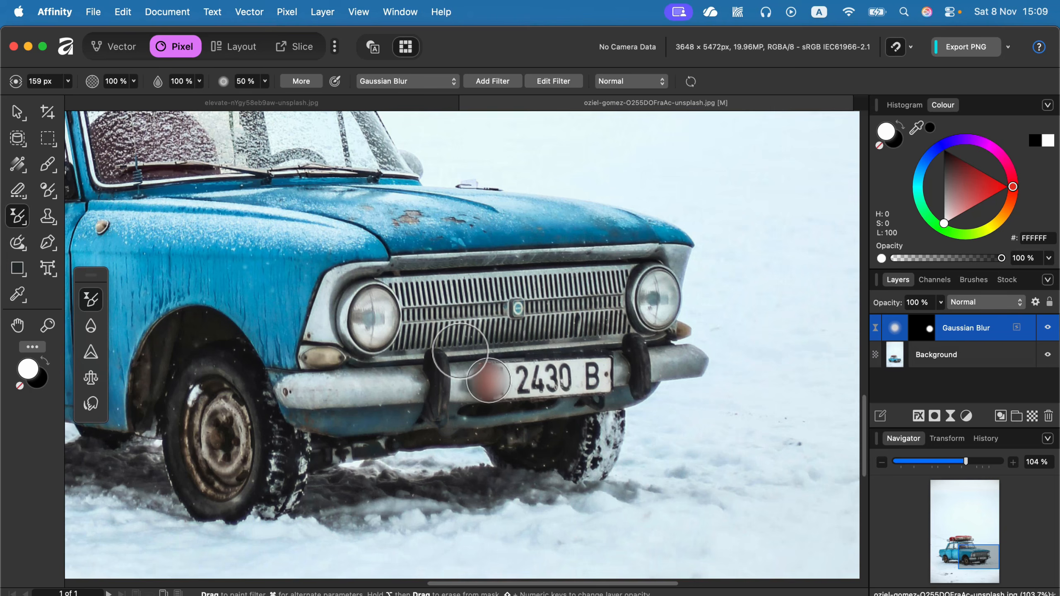
mouse_move(488, 381)
mouse_down()
mouse_move(539, 367)
mouse_move(592, 378)
mouse_up()
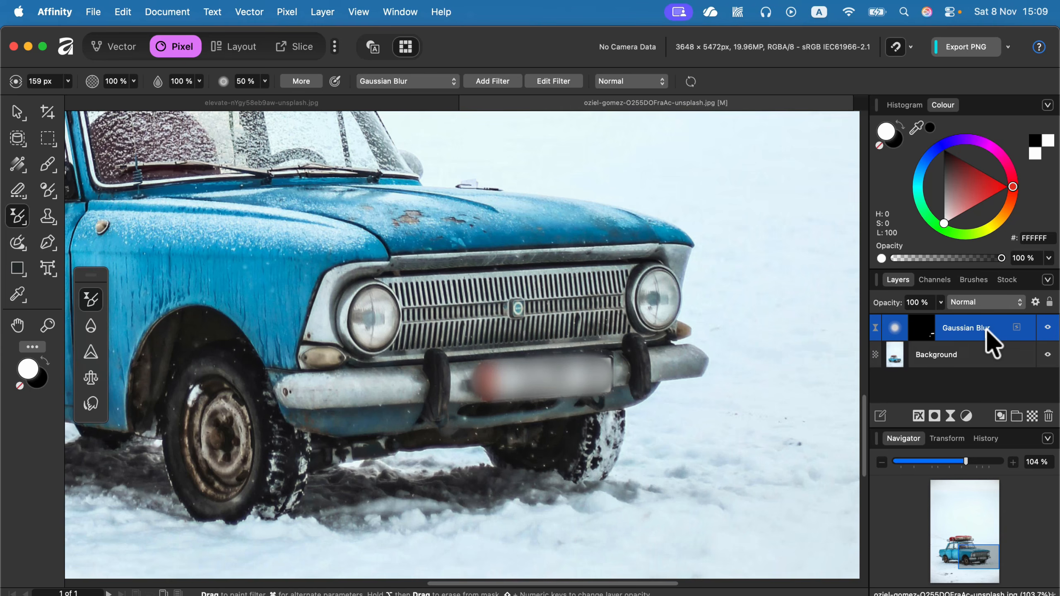
Reduce the radius of the Gaussian Blur filter on the number plate to 11.7 px
double_click(923, 327)
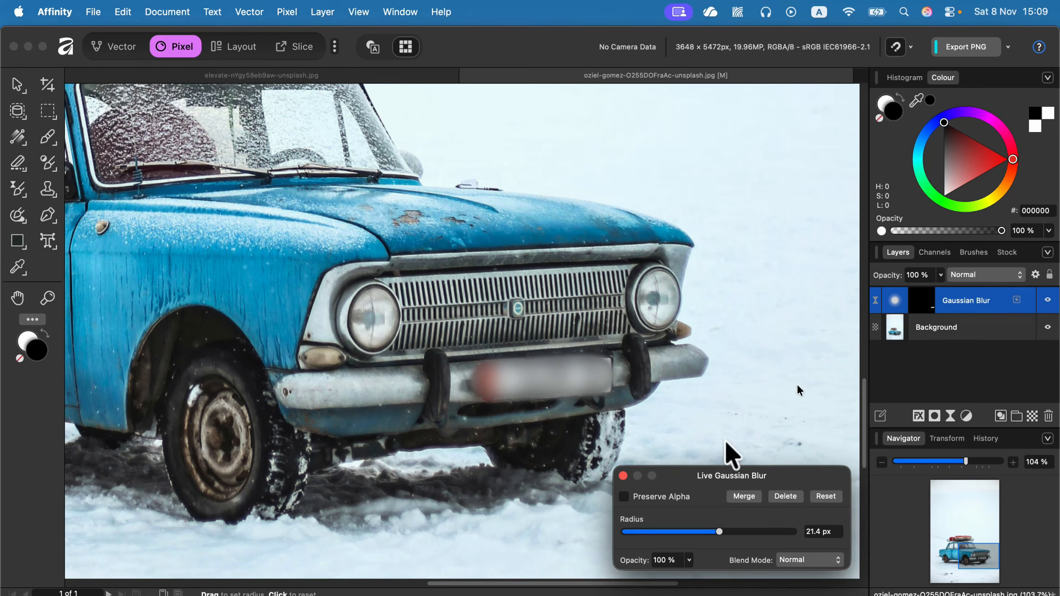
drag(722, 478, 642, 209)
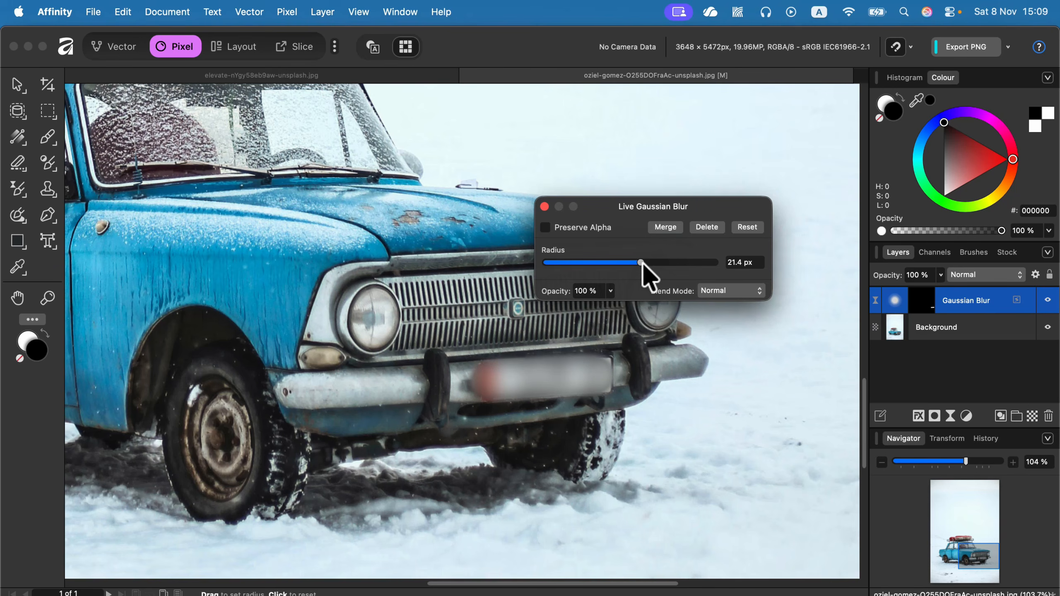
mouse_move(642, 265)
mouse_down()
mouse_move(601, 264)
mouse_move(710, 263)
mouse_move(610, 263)
mouse_move(624, 262)
mouse_up()
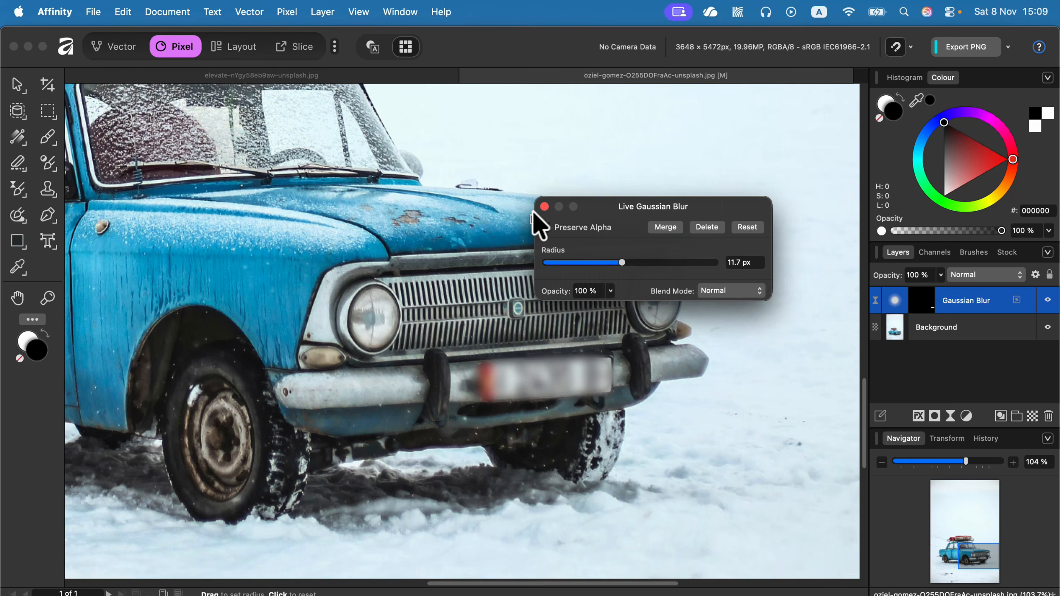
click(544, 206)
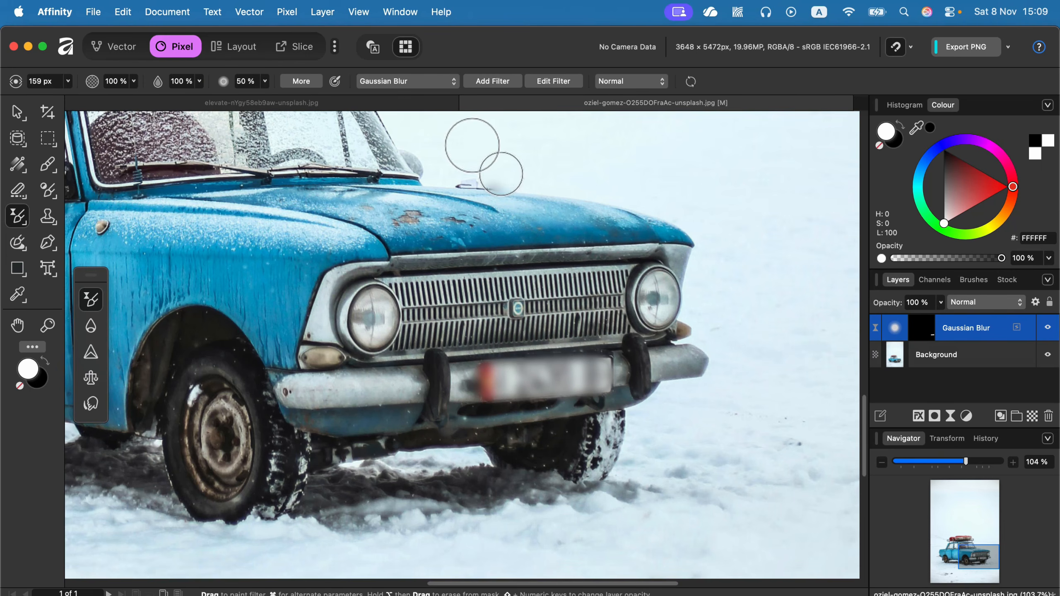
Switch to the photo of the four women, select its Background layer, and set the live filter brush to Gaussian Blur, 260 px wide
click(409, 105)
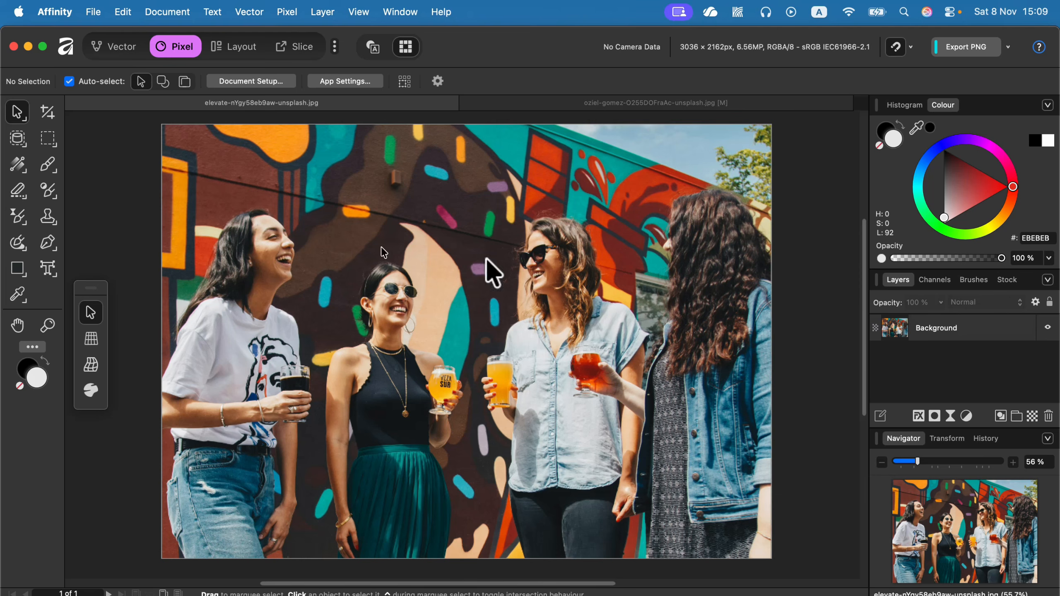
click(998, 337)
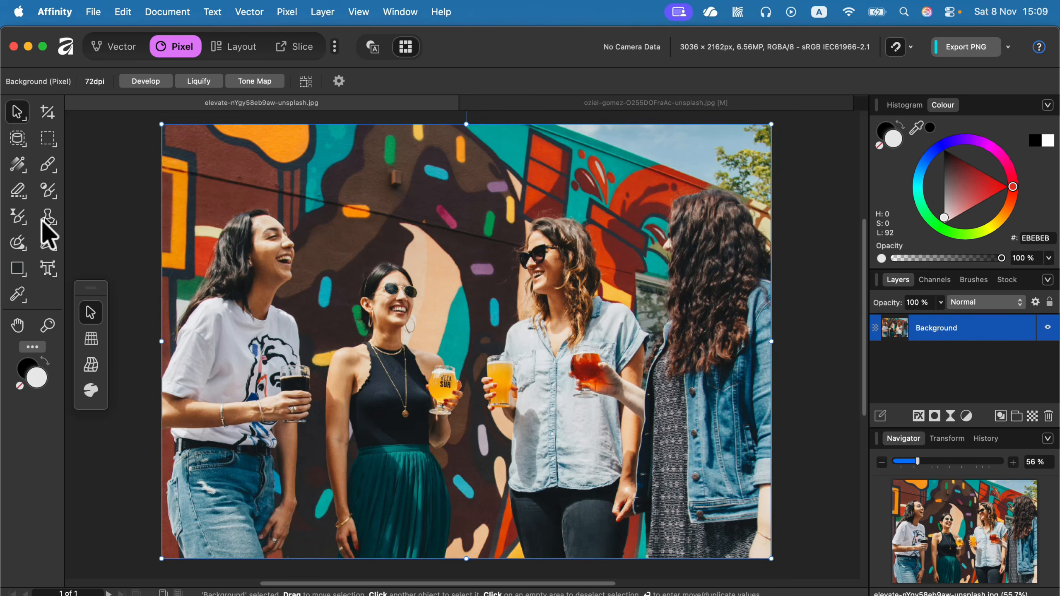
click(19, 217)
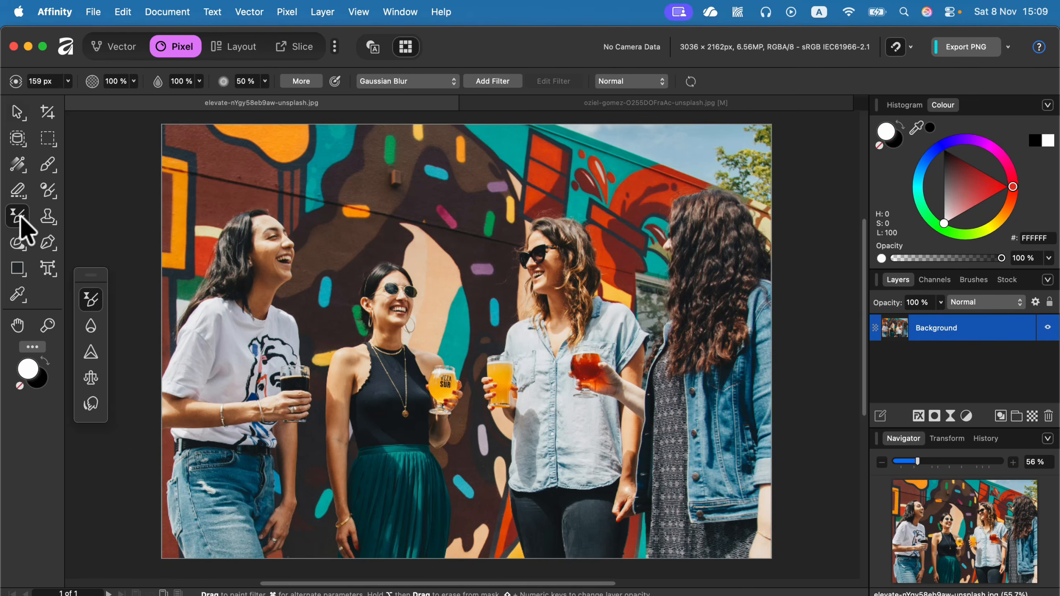
click(392, 83)
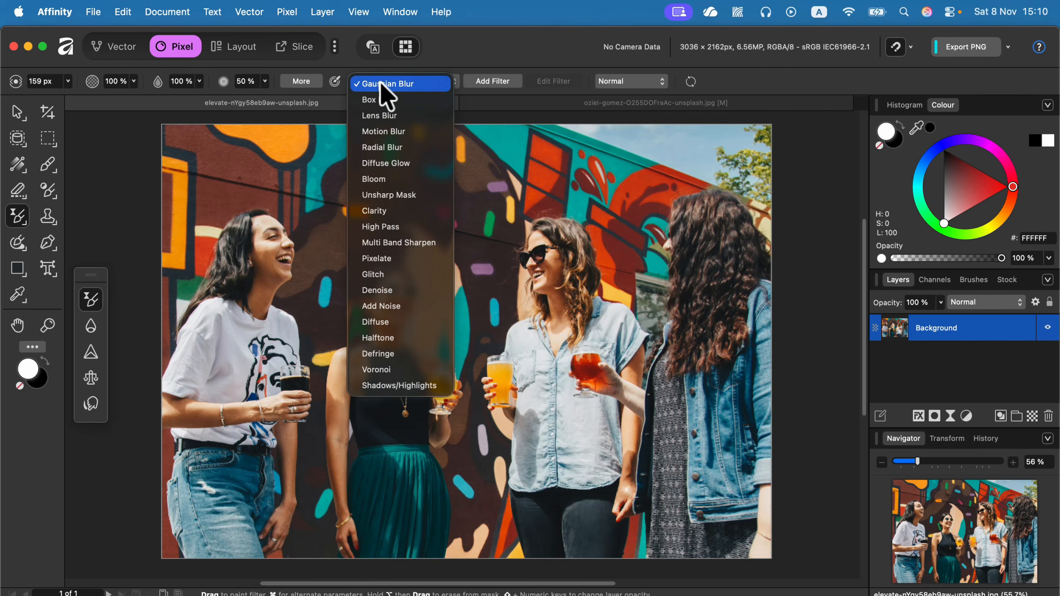
click(381, 84)
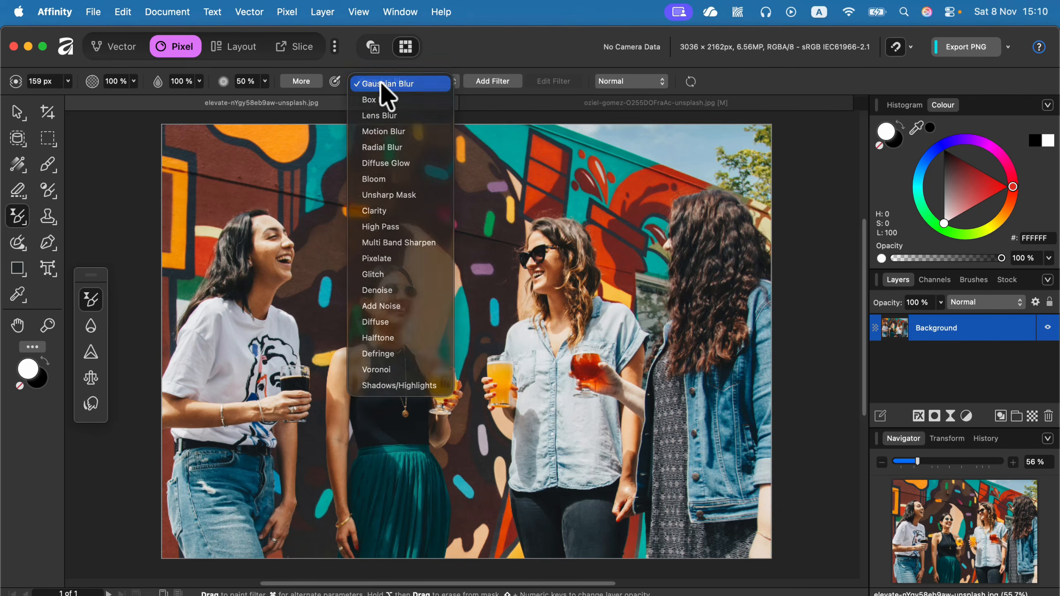
click(67, 81)
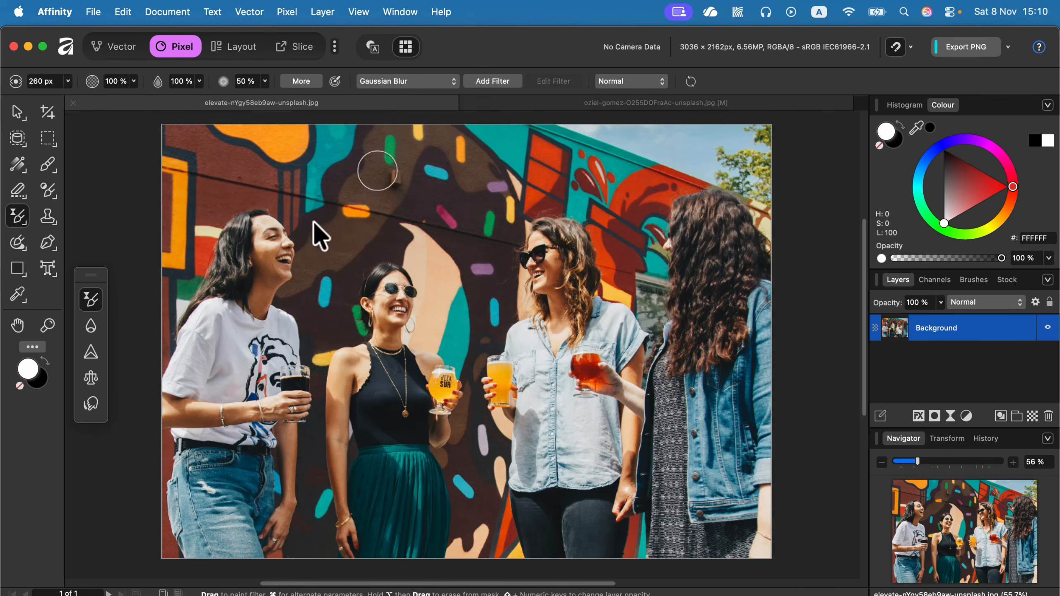
Paint Gaussian Blur over the face of the woman in the white T-shirt and set the blur radius to 25.1 px
click(274, 236)
mouse_move(273, 236)
mouse_down()
mouse_move(262, 301)
mouse_move(281, 254)
mouse_move(274, 239)
mouse_move(268, 272)
mouse_move(280, 247)
mouse_move(277, 270)
mouse_up()
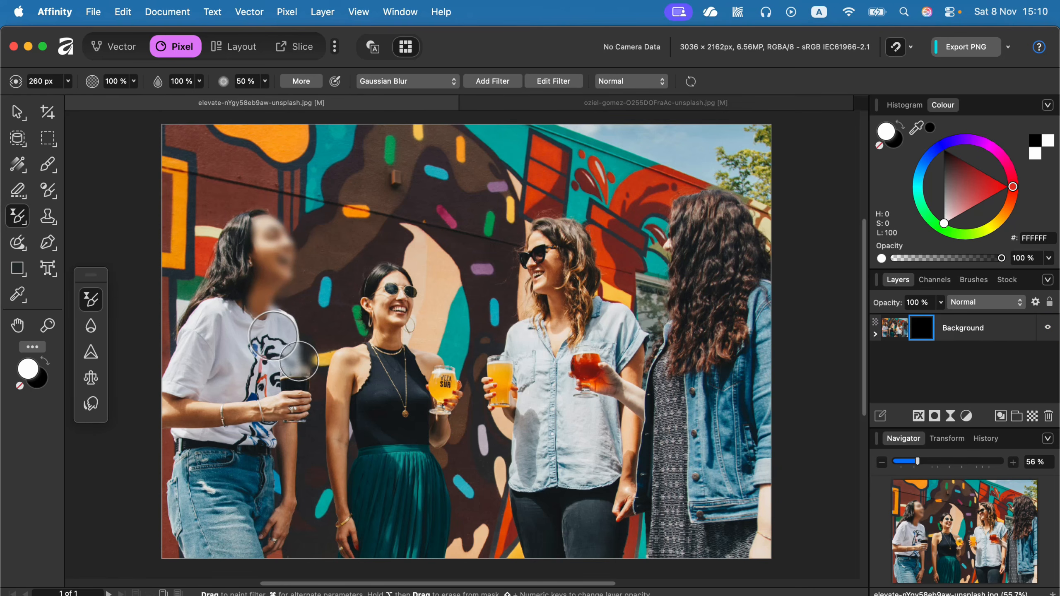
double_click(921, 328)
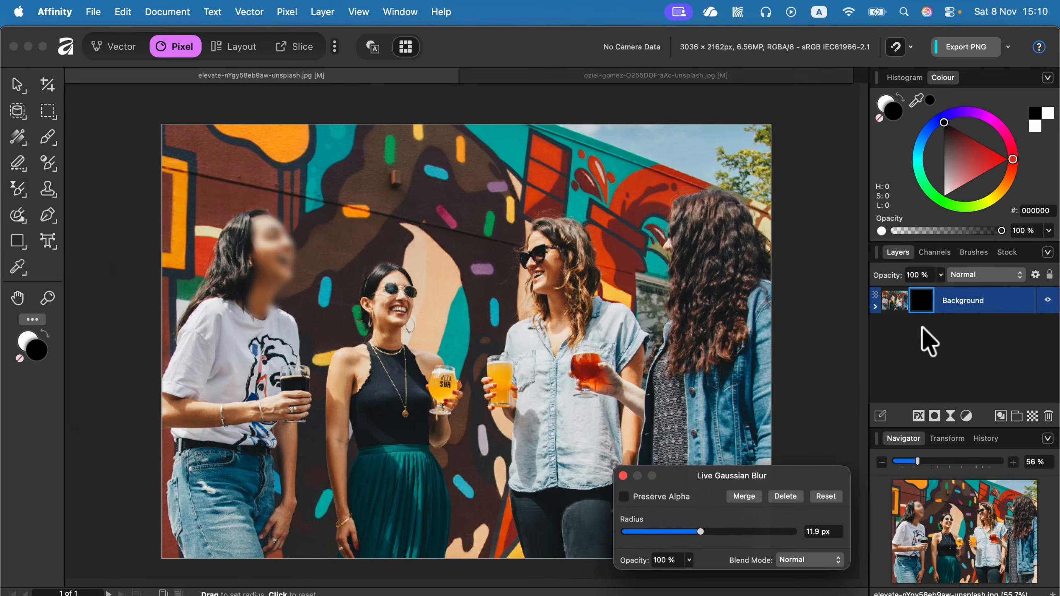
drag(719, 532, 726, 532)
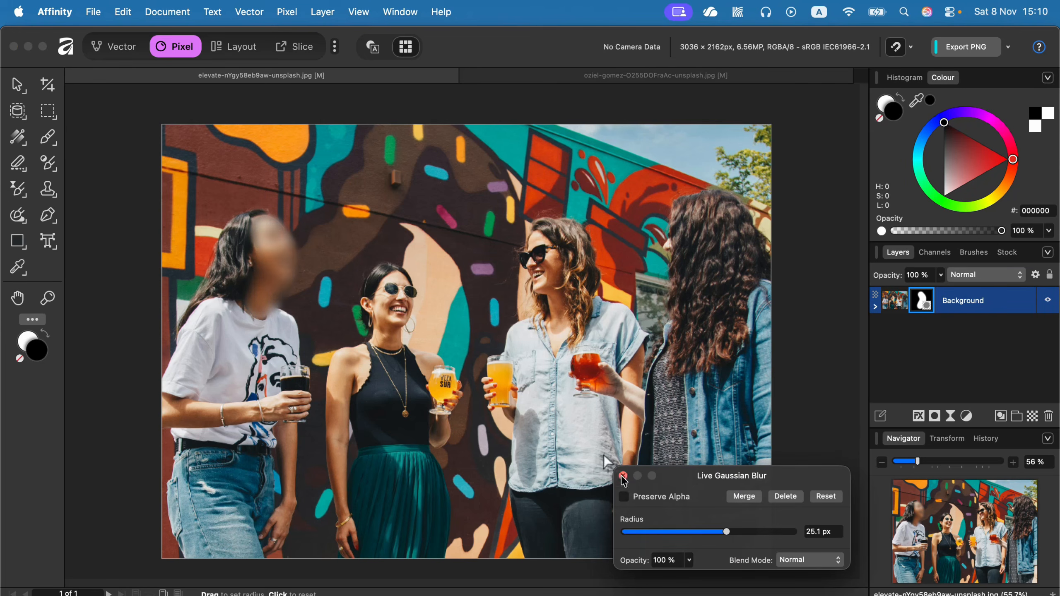
click(623, 476)
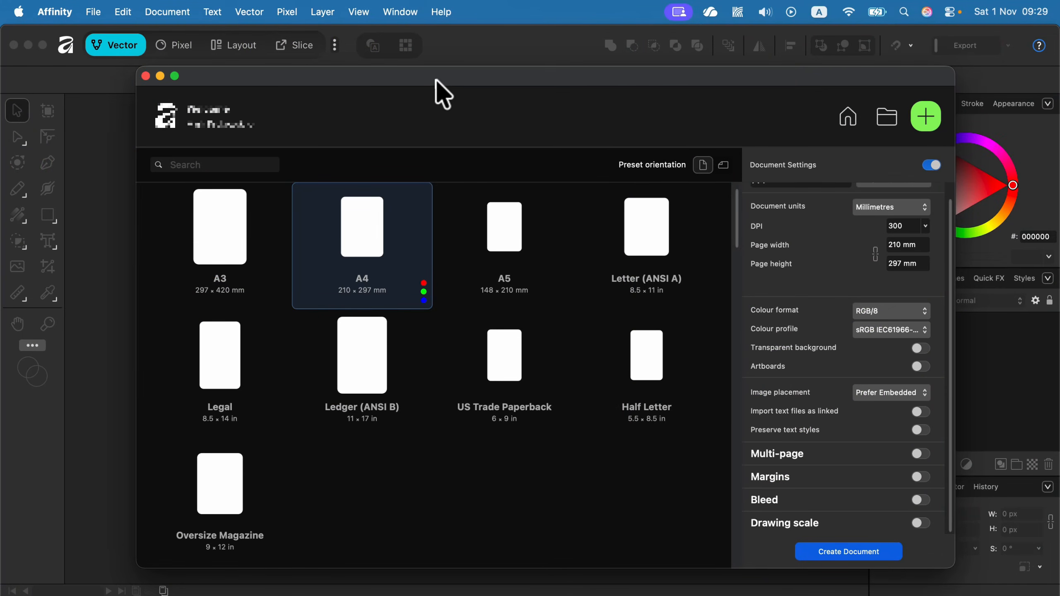
click(918, 454)
scroll(855, 471, down, 2)
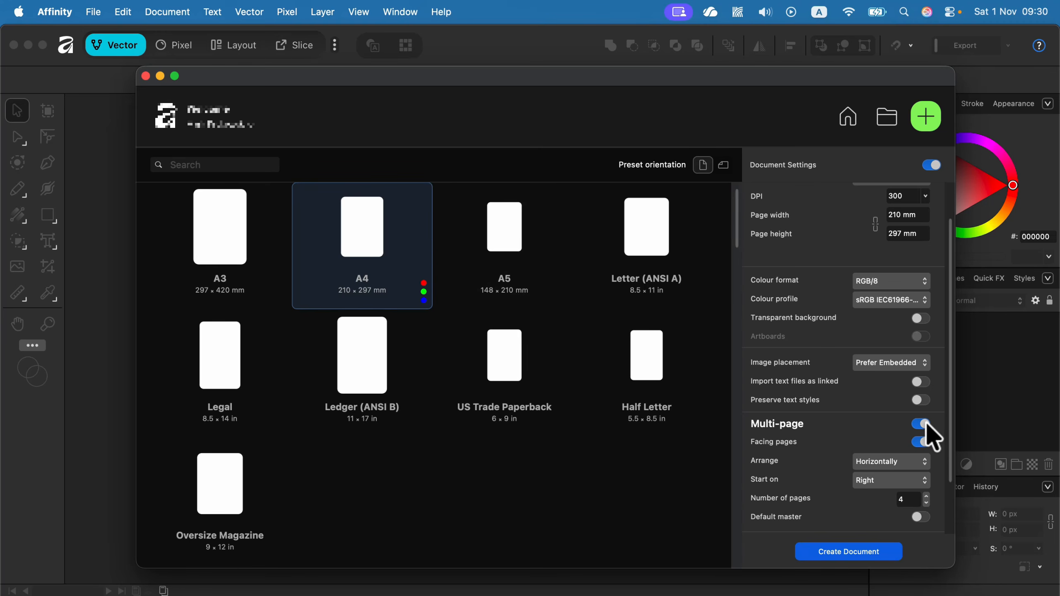
click(920, 423)
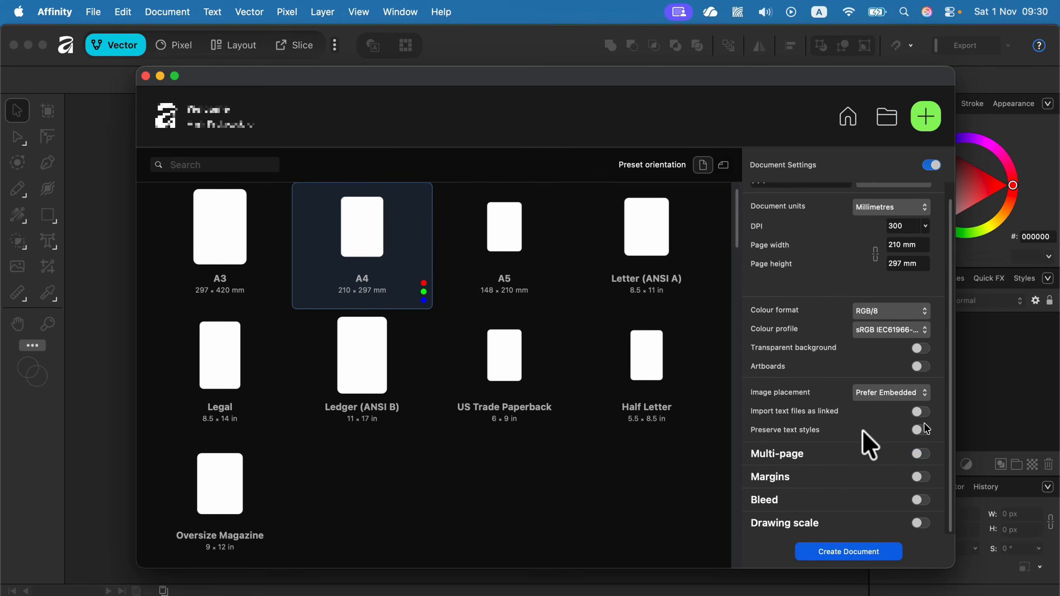
Create a single-page A4 document and add a duplicate artboard to the right of the page with the Artboard Tool
click(848, 552)
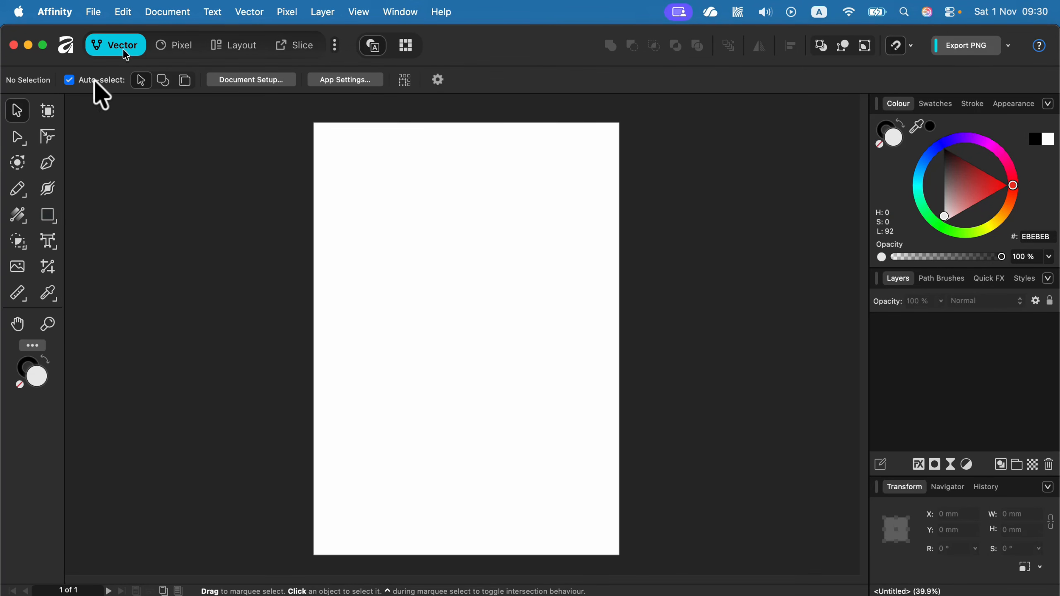
click(48, 111)
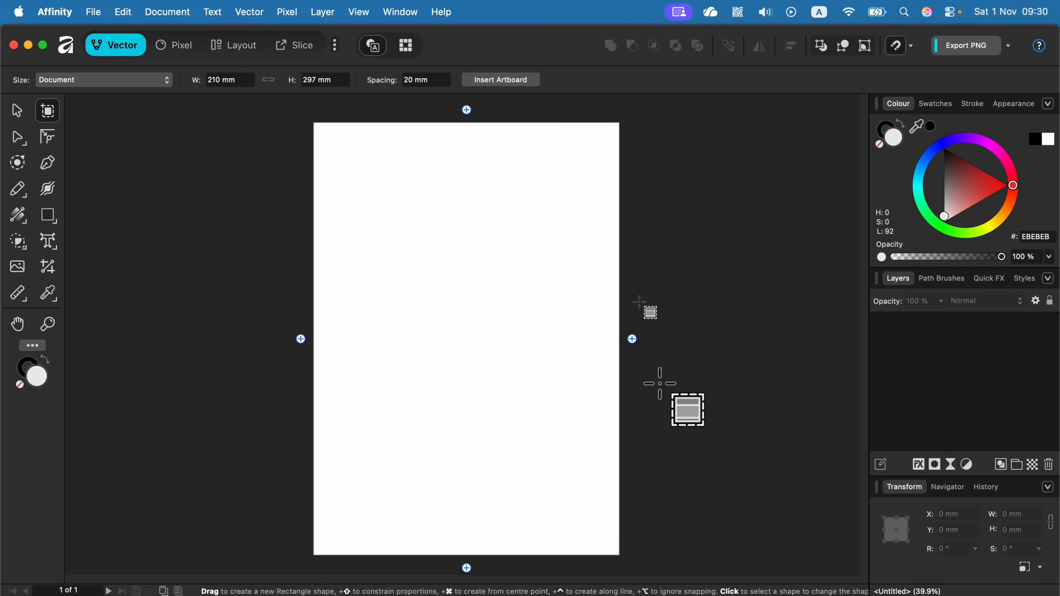
click(632, 339)
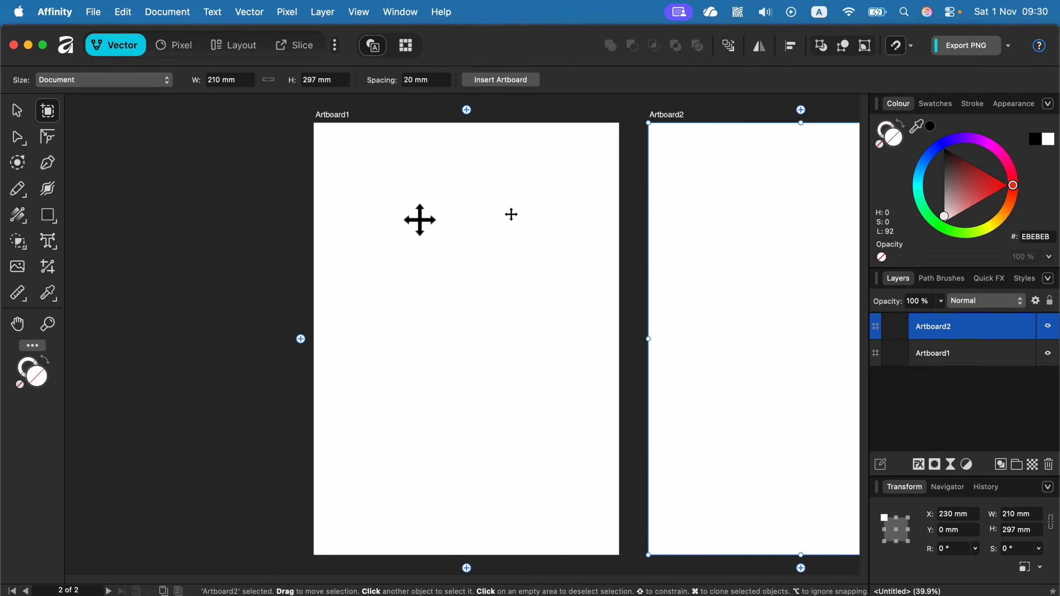
Add two more duplicate artboards to the right, for a row of four A4 artboards
key(space)
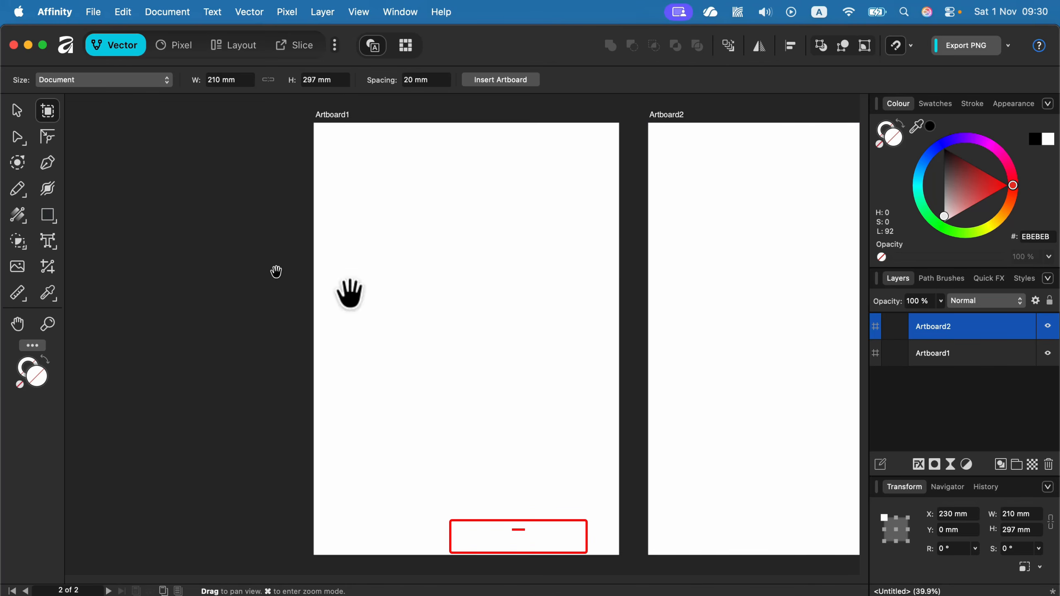
drag(350, 291, 301, 253)
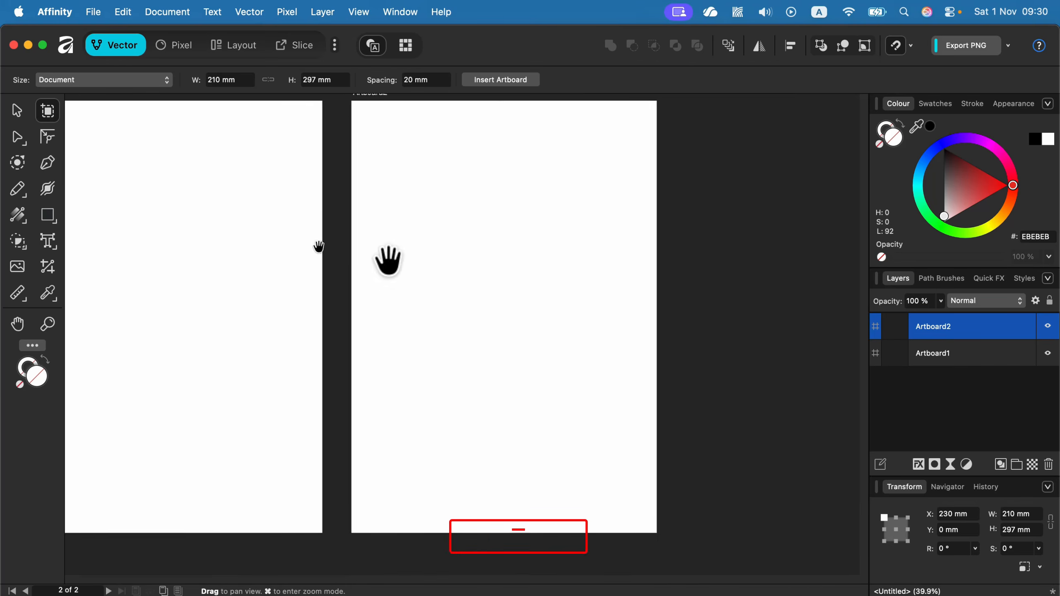
drag(586, 291, 423, 313)
click(505, 337)
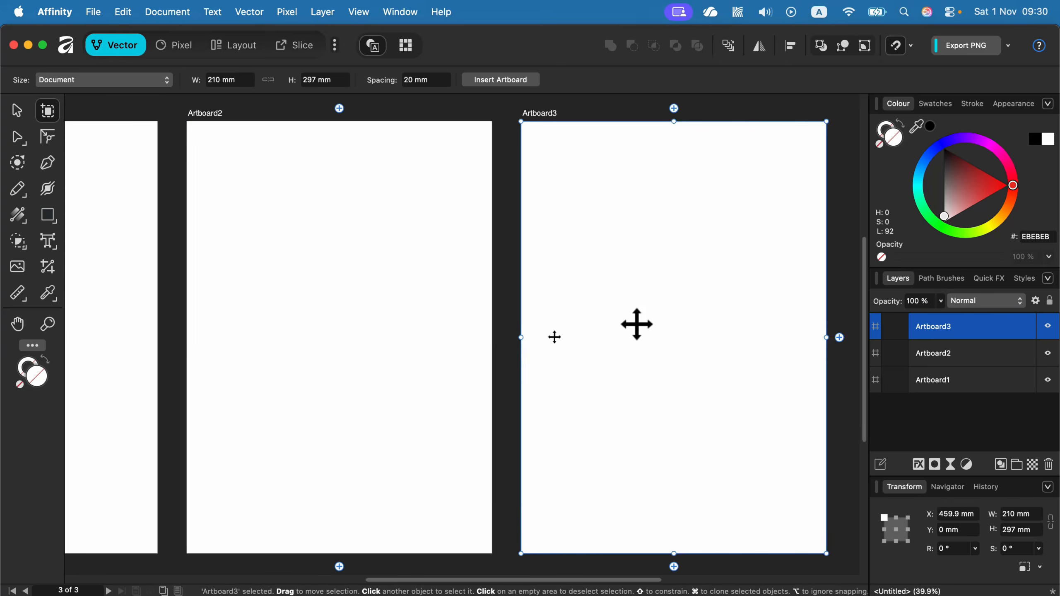
scroll(549, 300, right, 10)
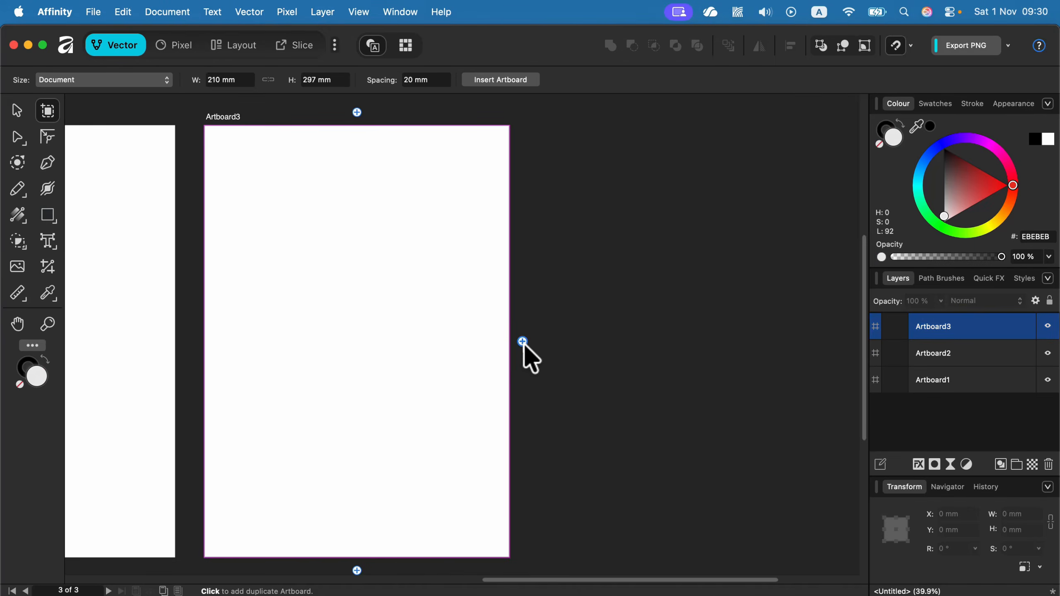
click(524, 342)
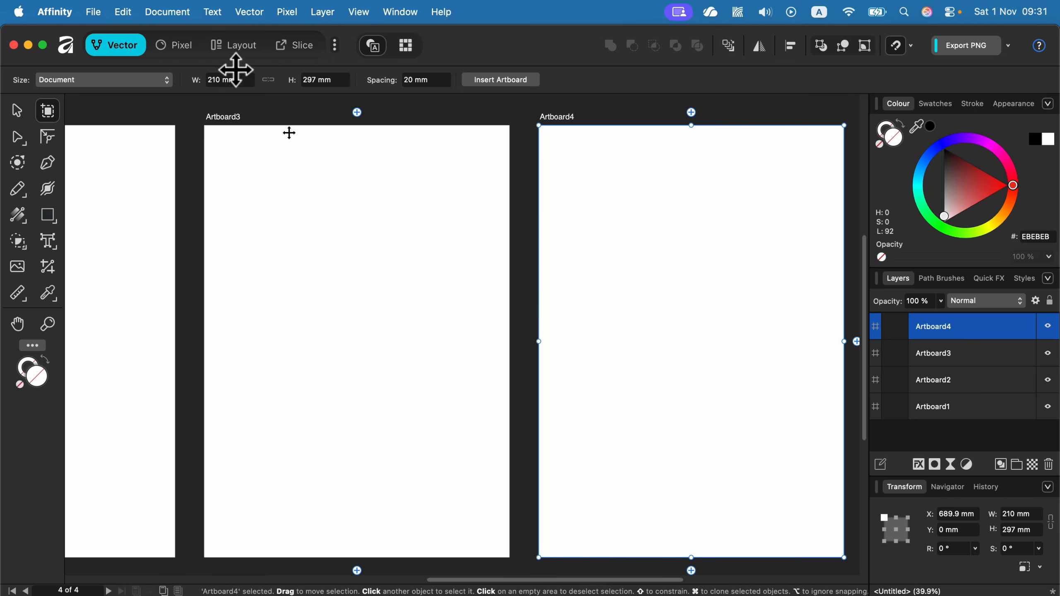
Switch to the Layout studio and bring Artboard2, followed by Artboard1, into view from the artboard thumbnails
click(243, 45)
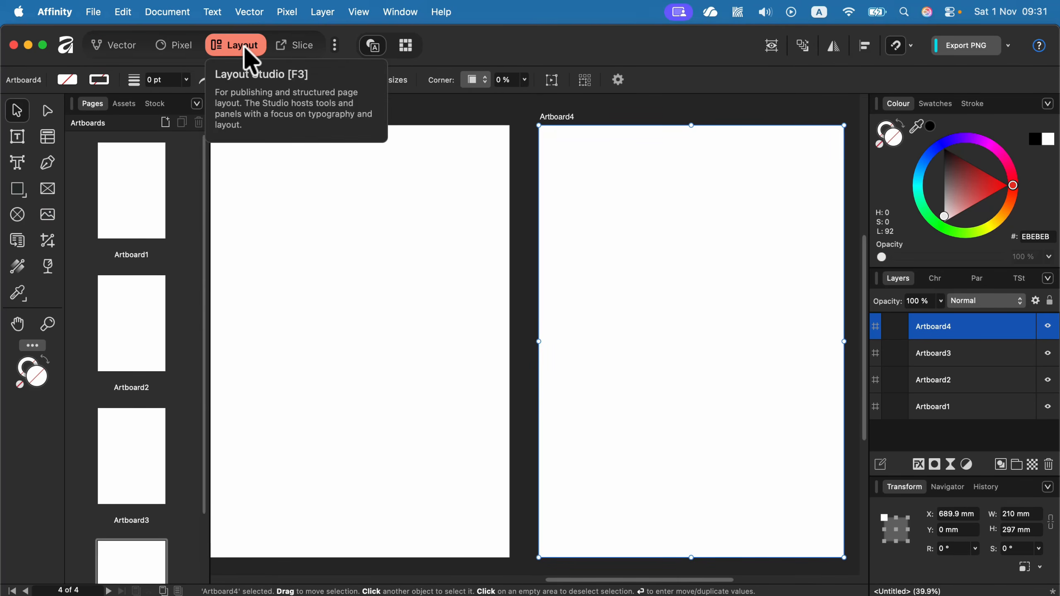
scroll(140, 250, down, 4)
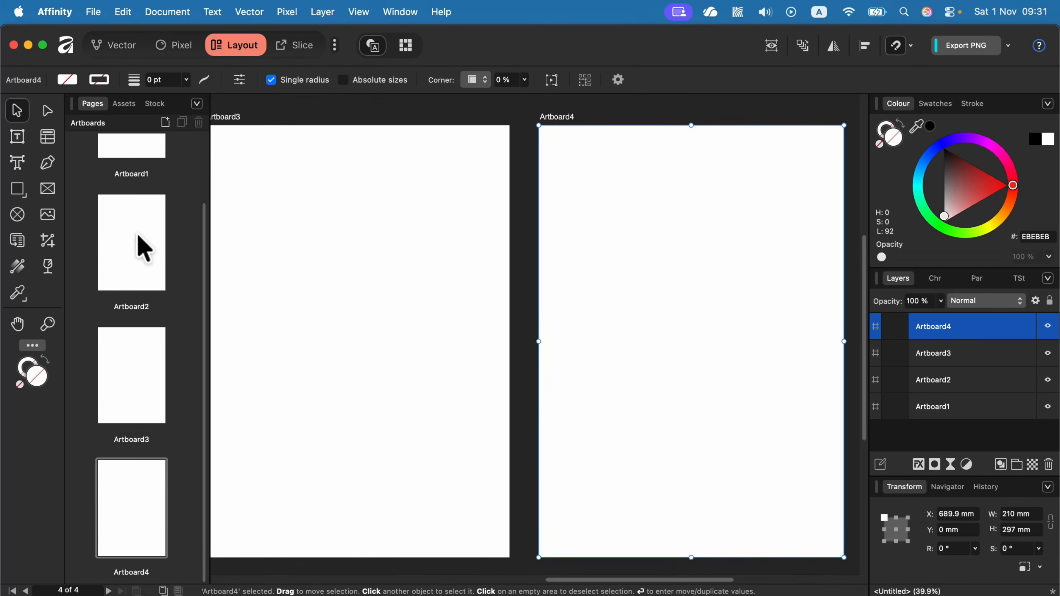
click(139, 262)
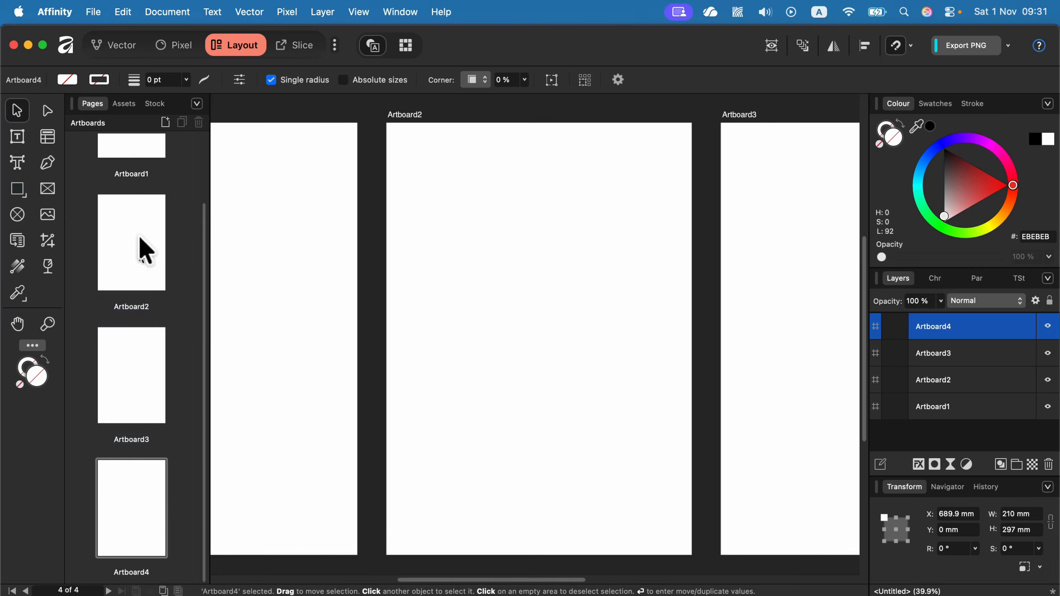
click(137, 165)
scroll(150, 297, up, 4)
click(142, 227)
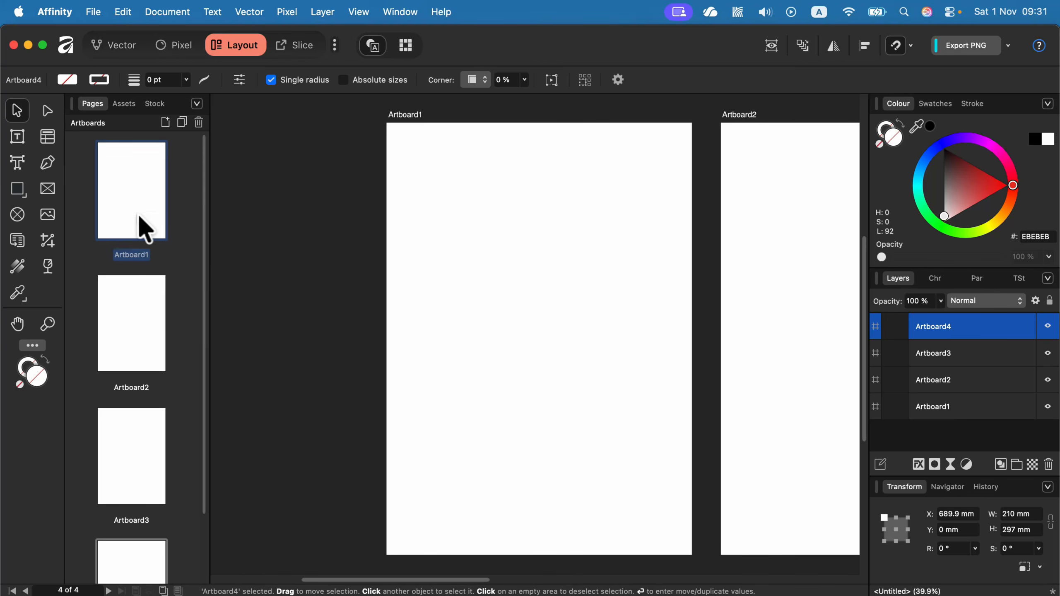
Add one new artboard in the Layout studio and delete Artboard1, Artboard2 and Artboard3
click(169, 123)
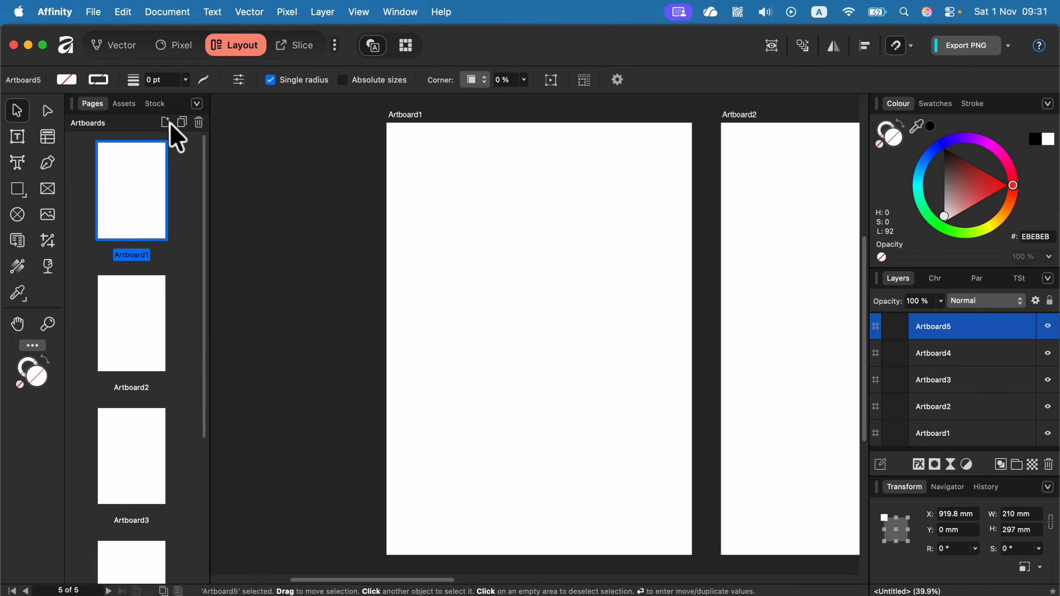
click(198, 122)
click(199, 122)
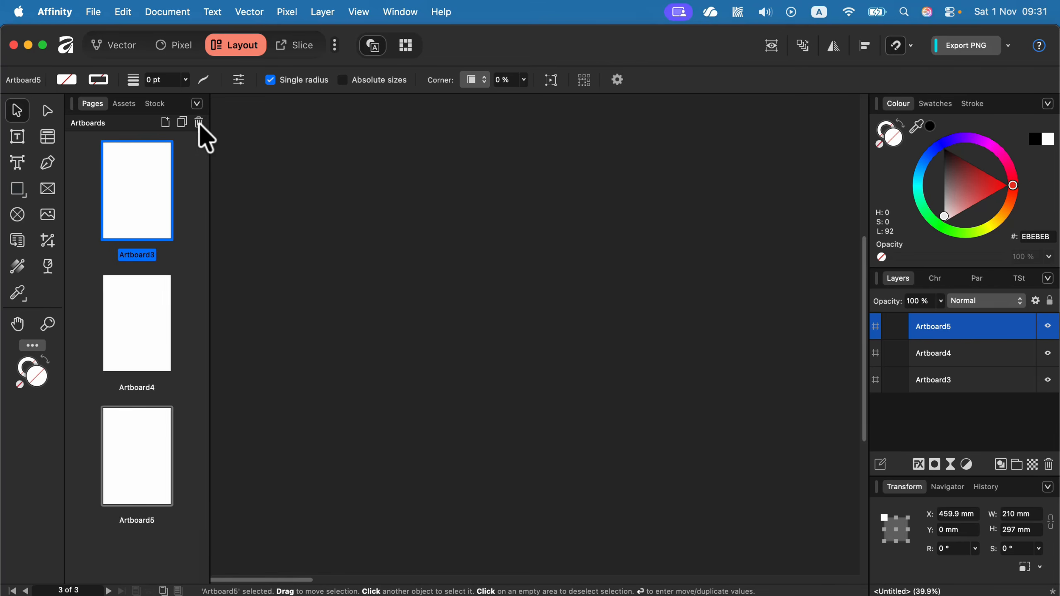
click(199, 122)
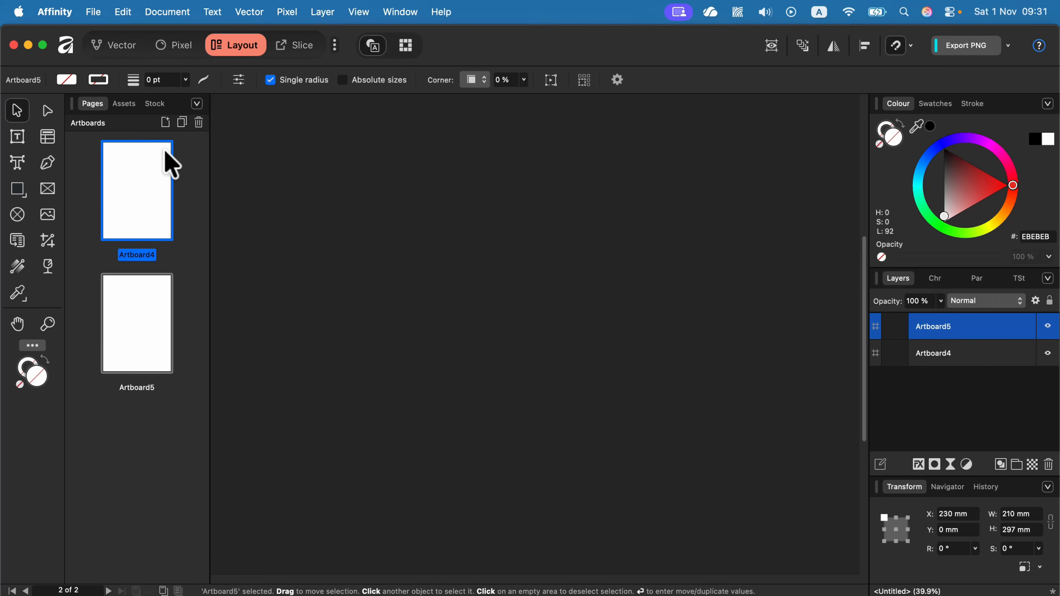
Switch to the Vector studio and back to Layout, add another artboard, and reorder the artboards by moving the first down and the last up
click(114, 46)
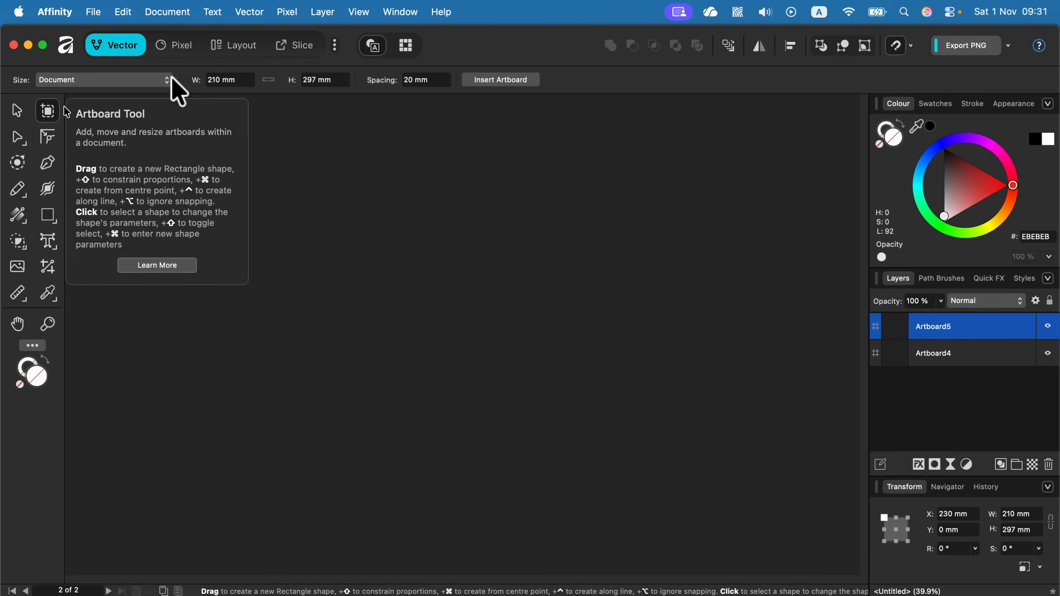
click(228, 47)
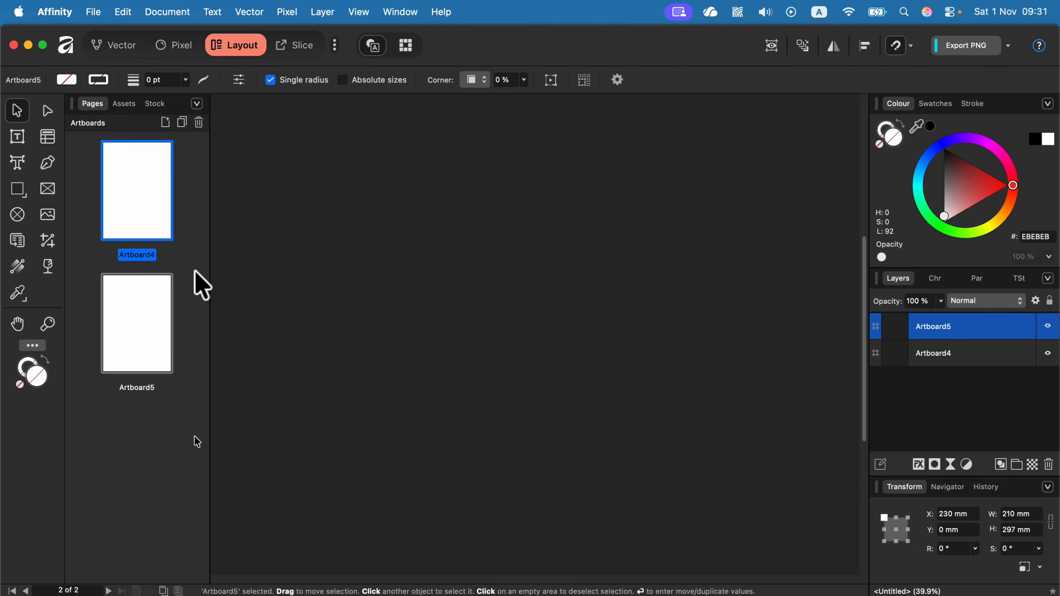
click(165, 121)
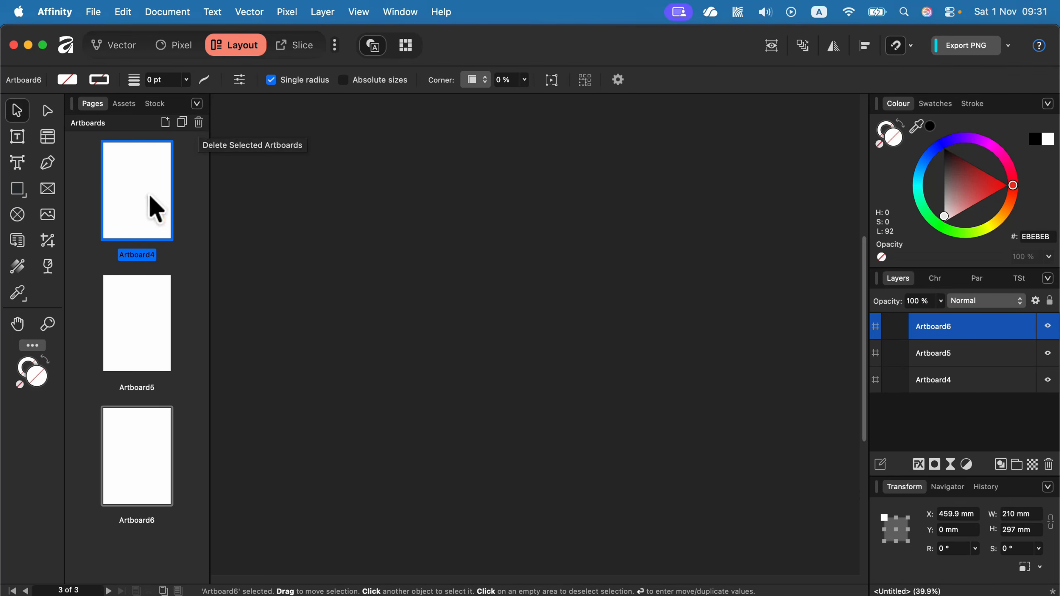
drag(149, 196, 156, 392)
drag(144, 459, 143, 267)
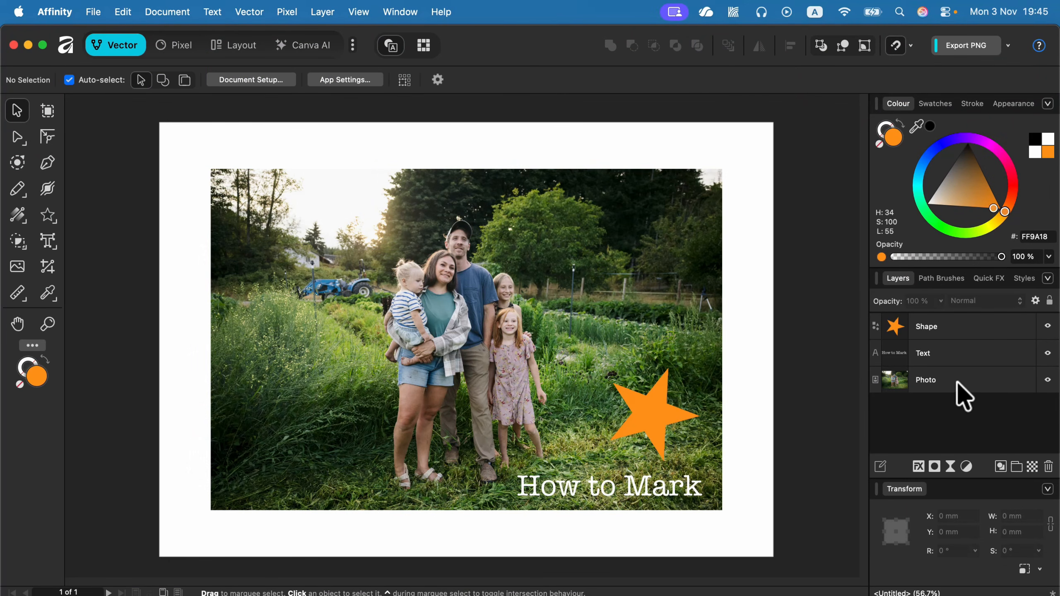
Examine which object the Shape, Text and Photo layers each select on the page, and clear the selection
click(965, 328)
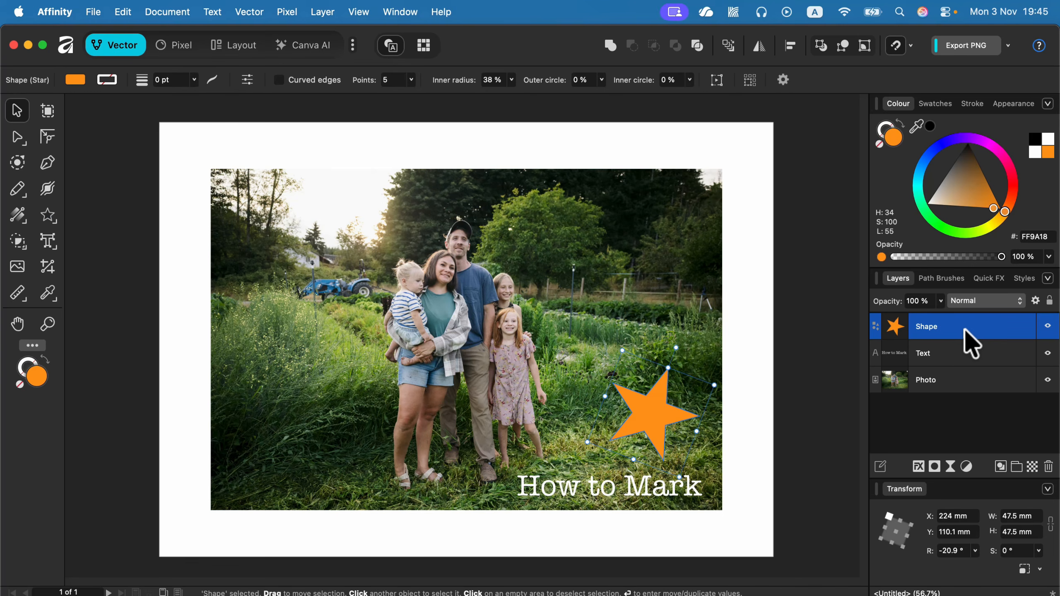
click(959, 360)
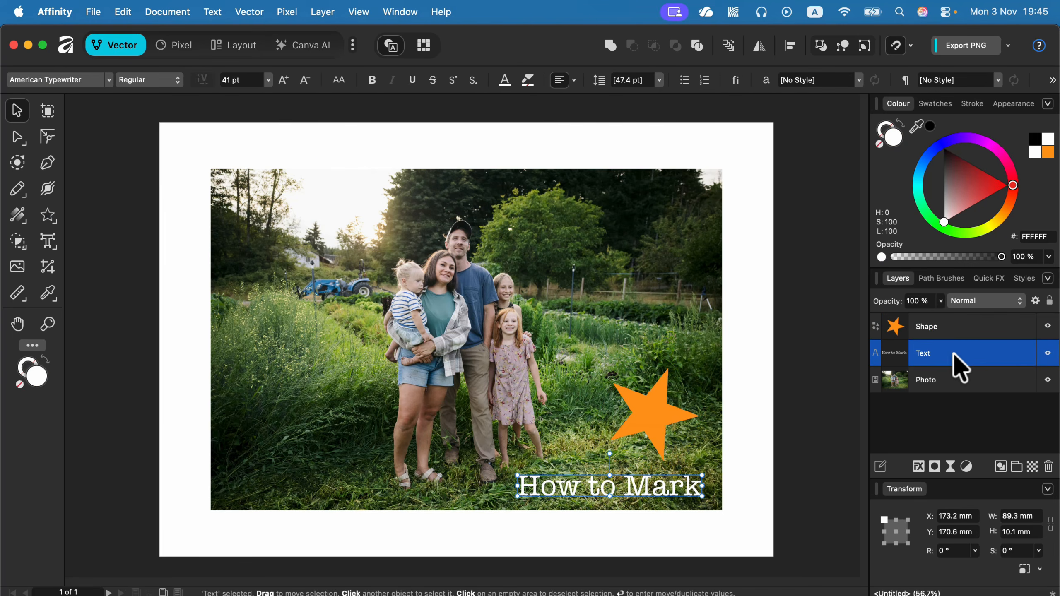
click(964, 383)
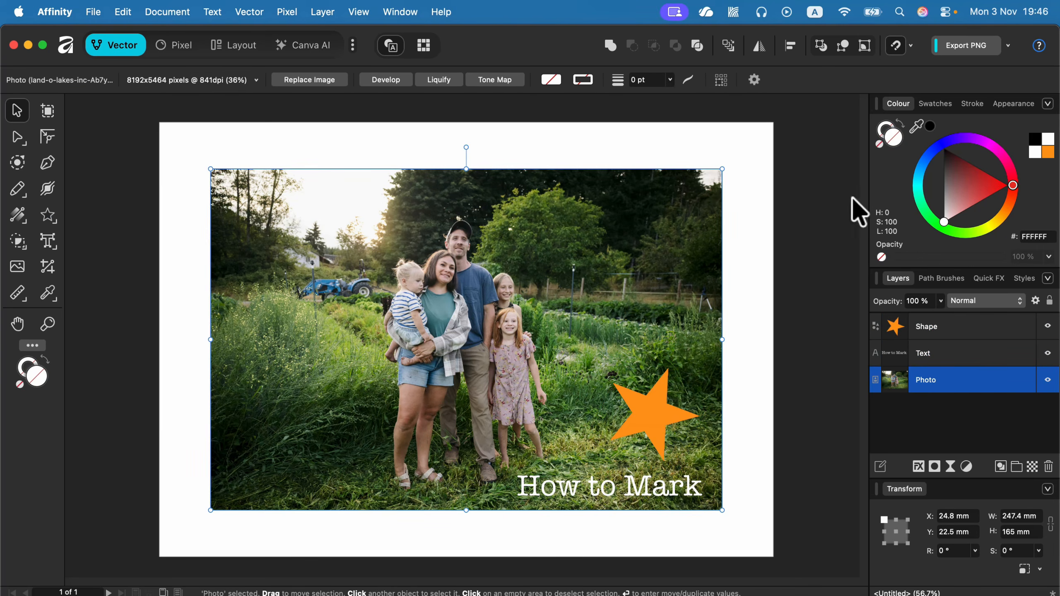
click(797, 196)
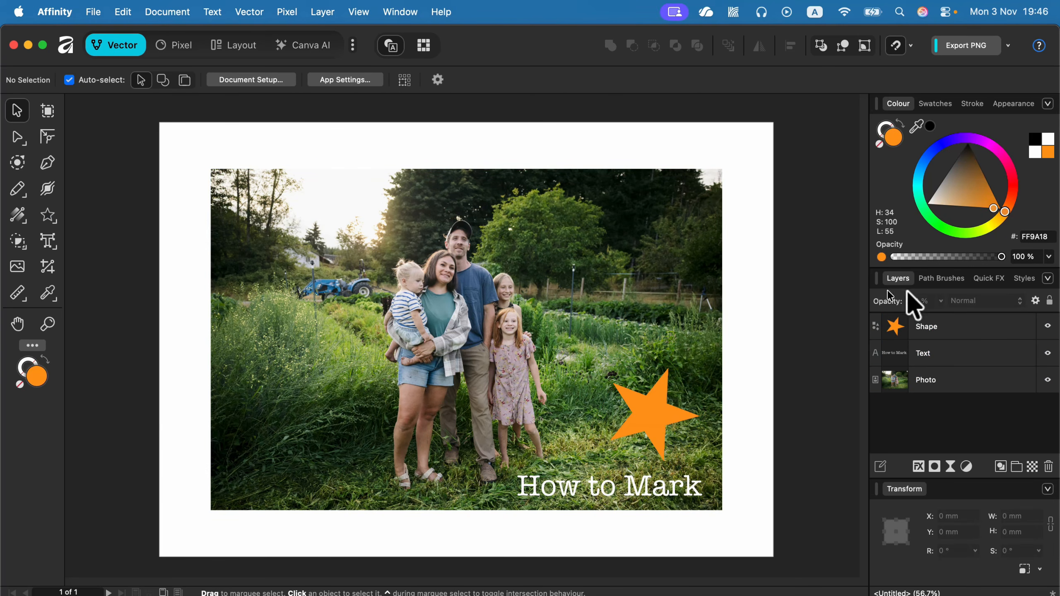
Combine the Shape, Text and Photo layers with Merge Selected, and undo the merge
click(977, 328)
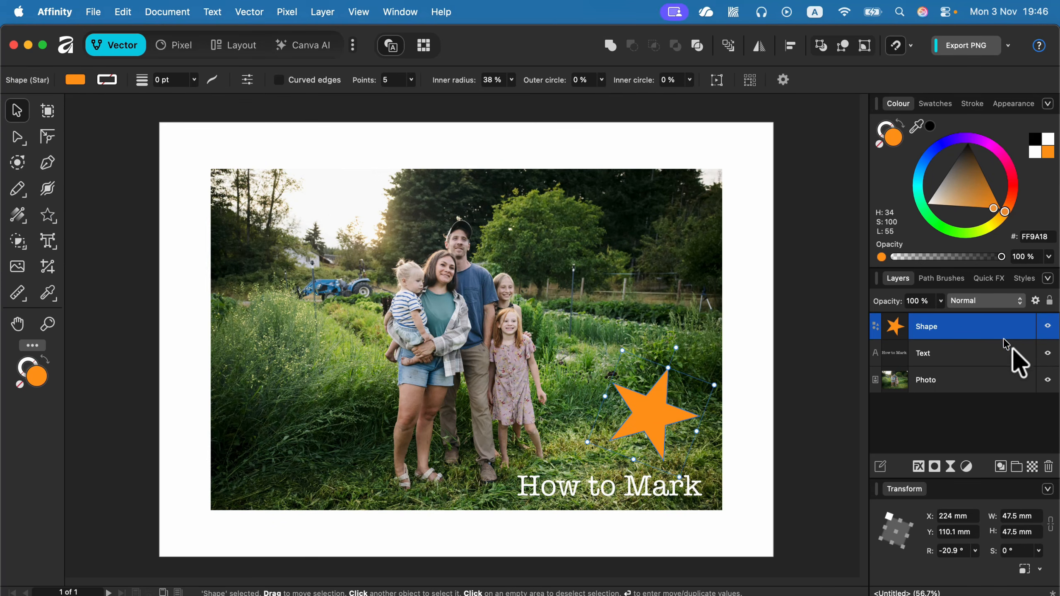
shift+click(1004, 385)
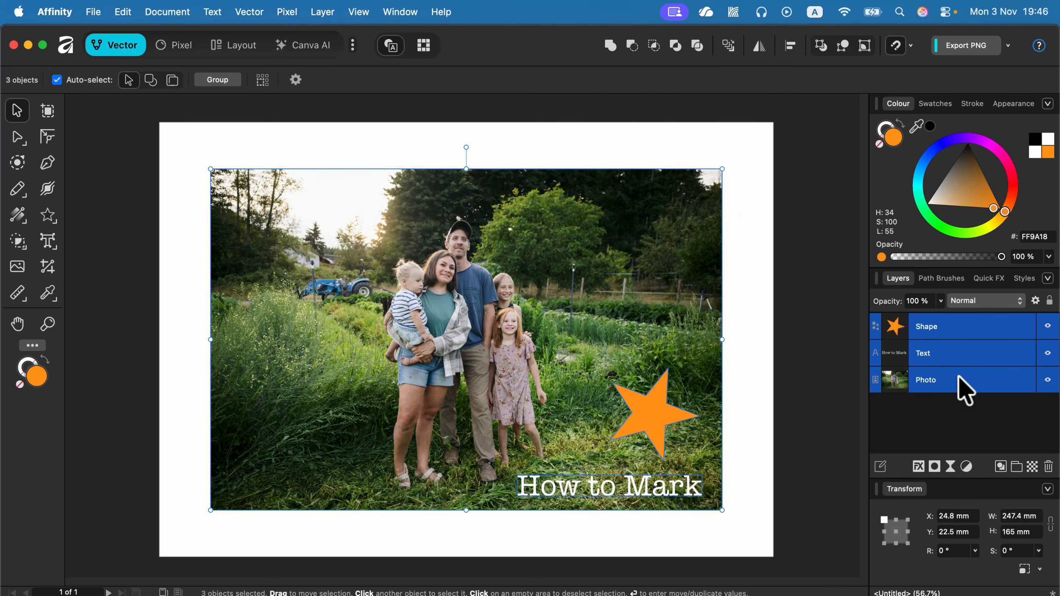
right_click(967, 336)
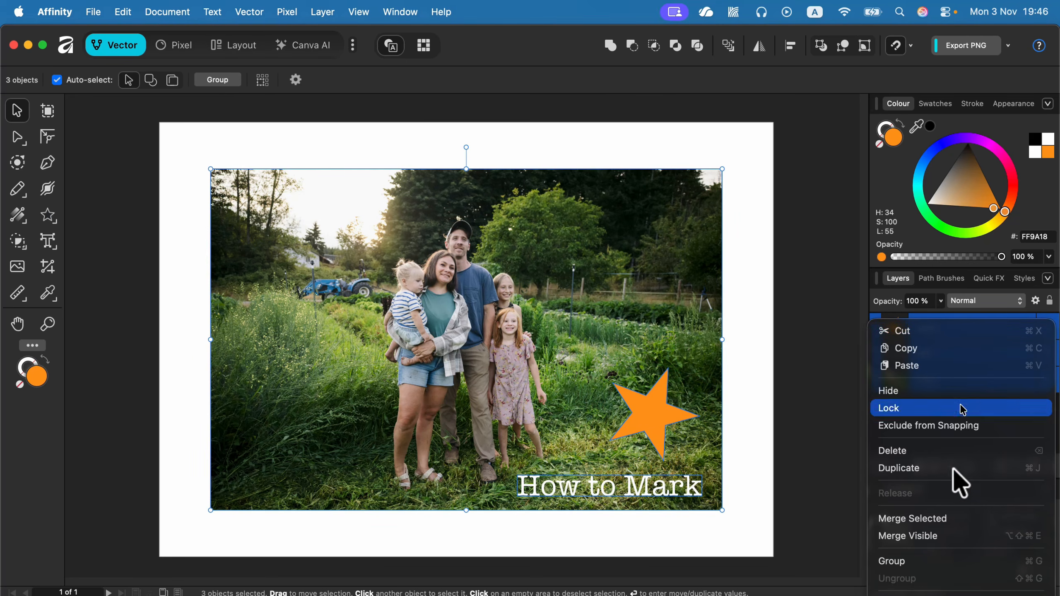
click(950, 517)
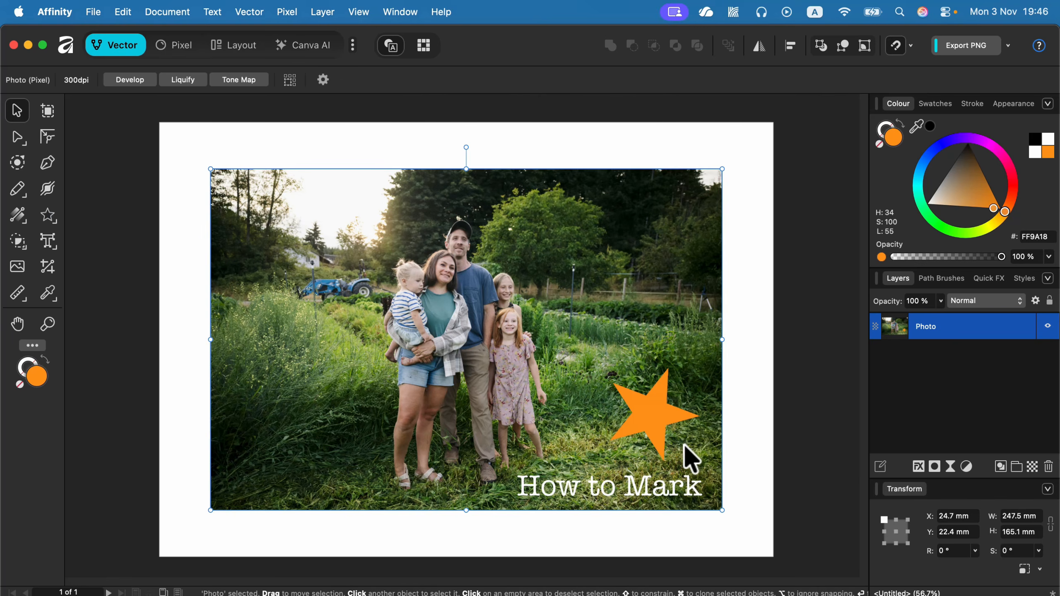
key(super+a)
click(956, 444)
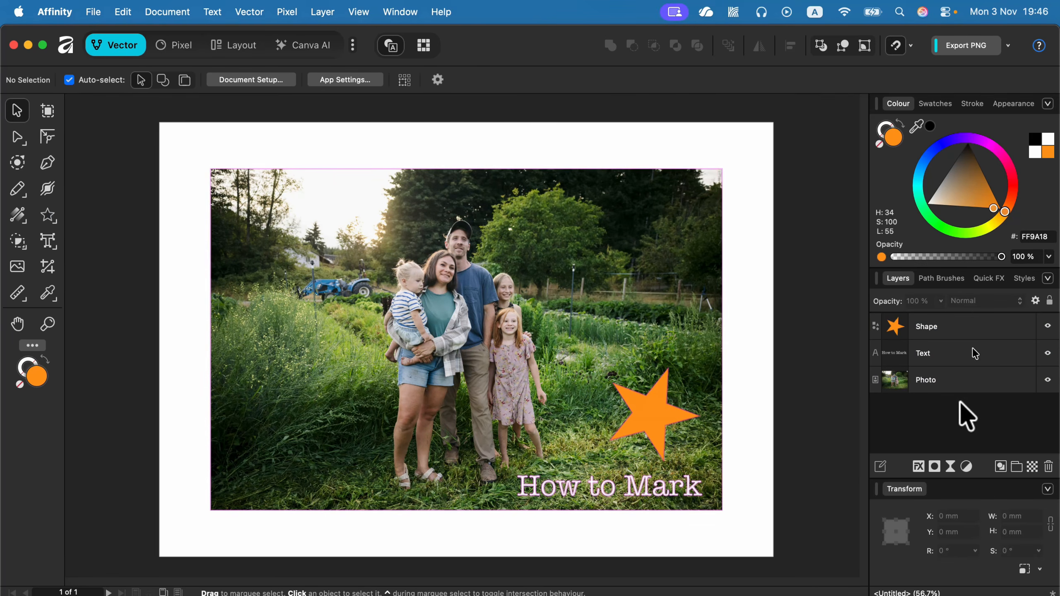
Create a merged pixel copy of all layers above the Shape layer with Merge Visible
click(959, 327)
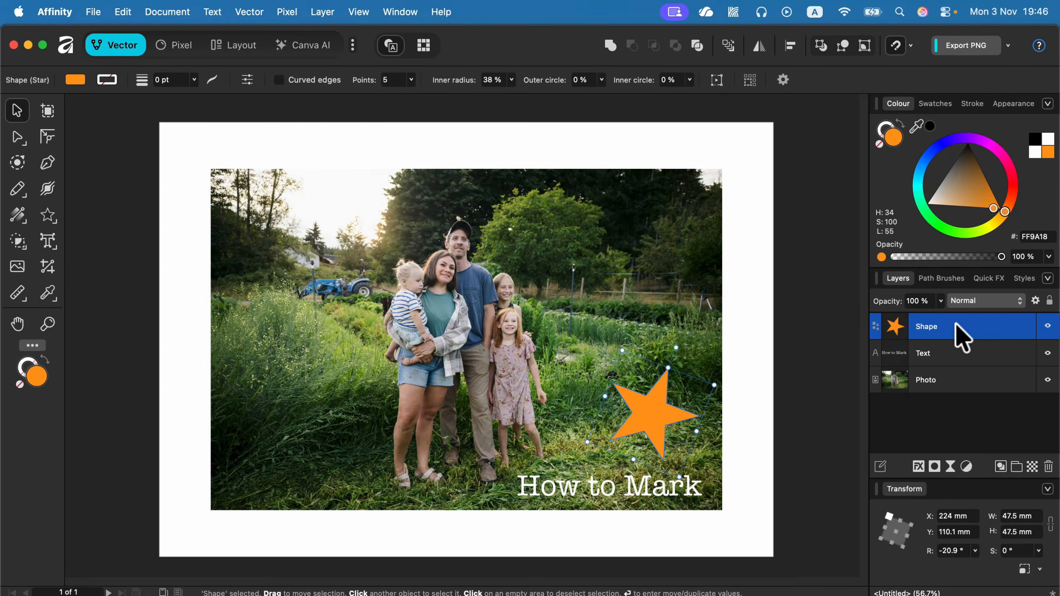
right_click(958, 330)
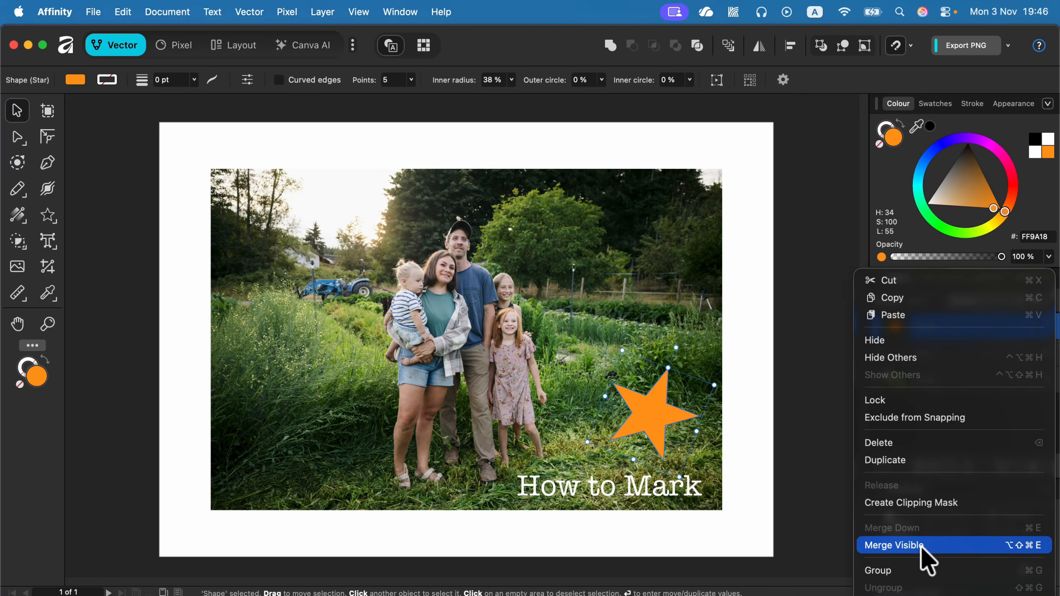
click(921, 545)
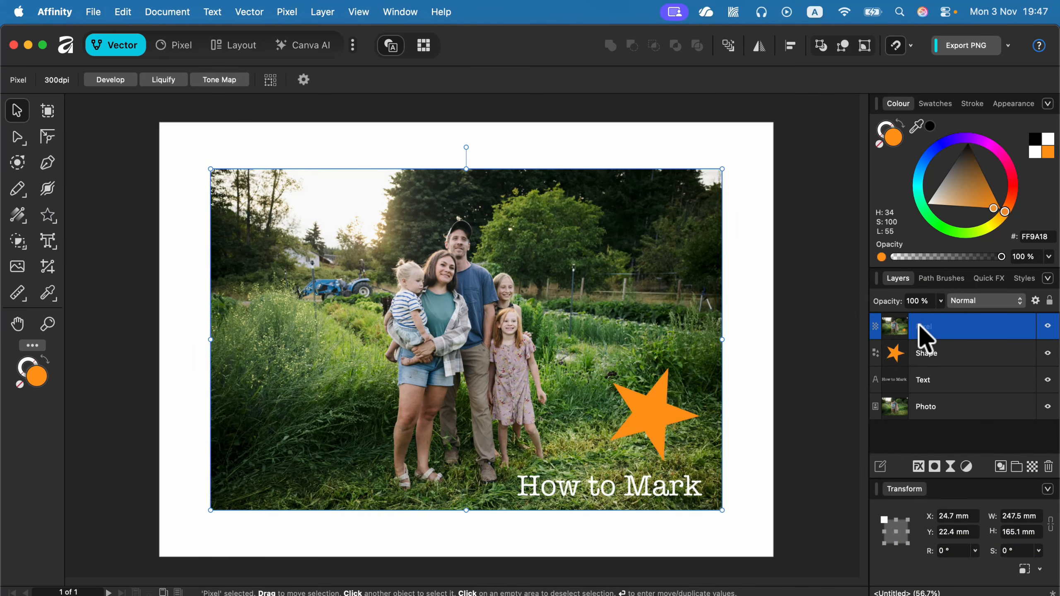
Hide the original Shape, Text and Photo layers and delete the merged pixel layer
click(1047, 353)
click(1048, 380)
click(1048, 407)
click(1048, 466)
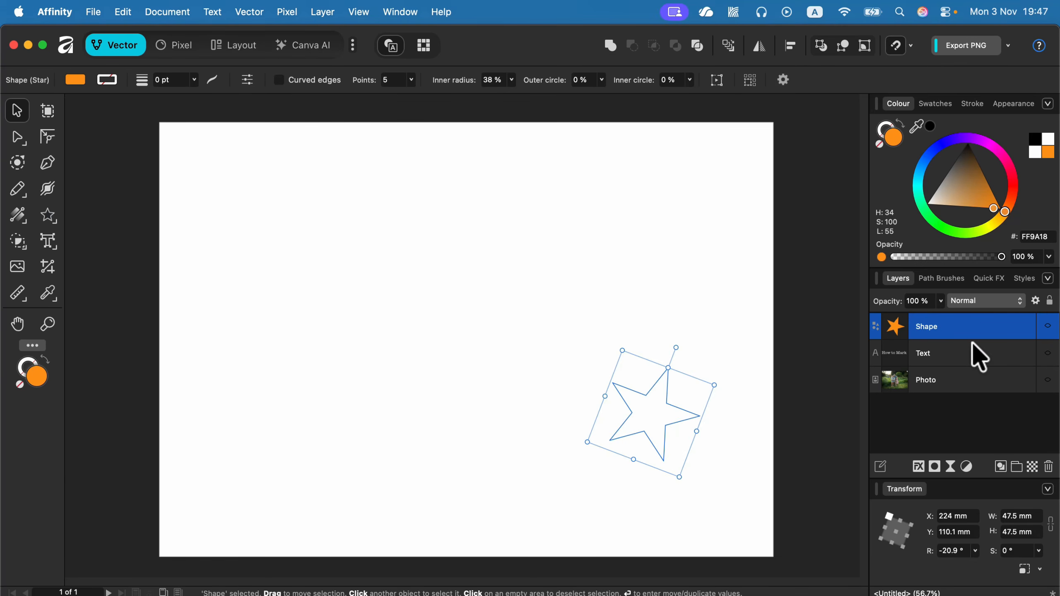
Make the Shape, Text and Photo layers visible again
click(1047, 326)
click(1047, 353)
click(1047, 379)
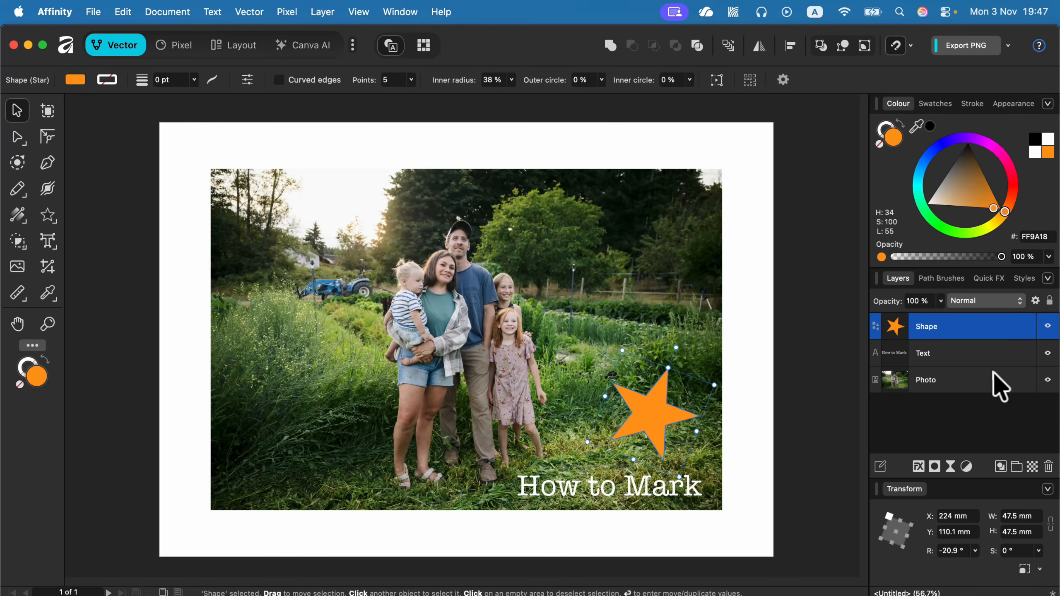
Group the Shape, Text and Photo layers together
shift+click(972, 382)
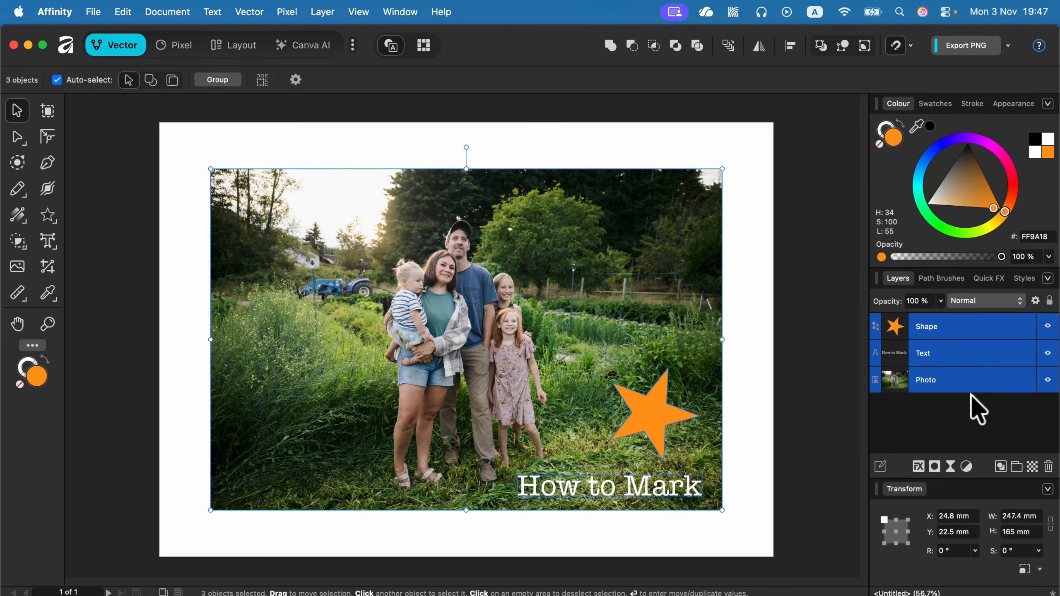
right_click(963, 354)
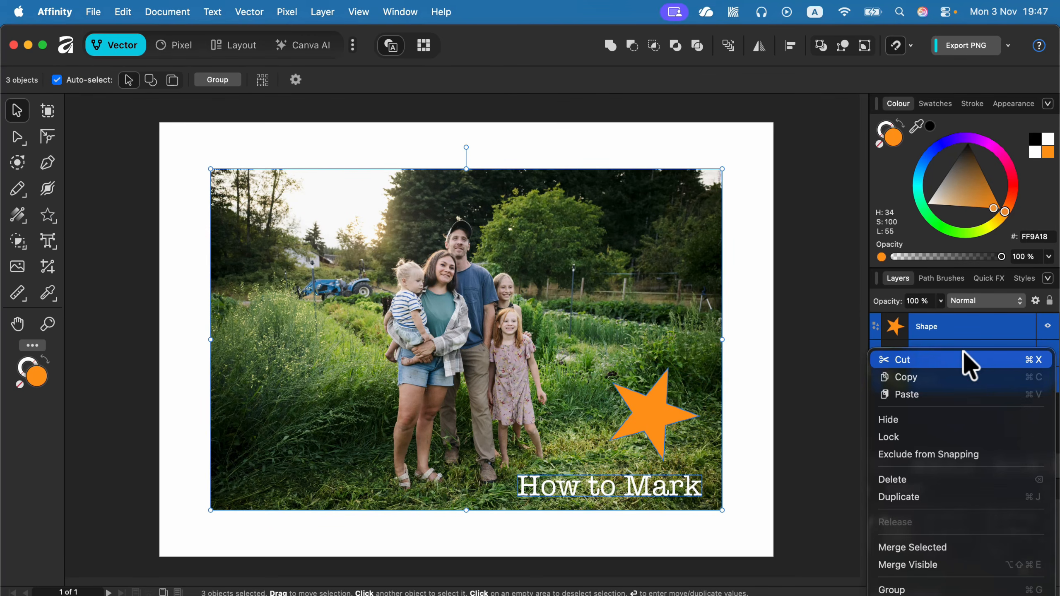
click(958, 589)
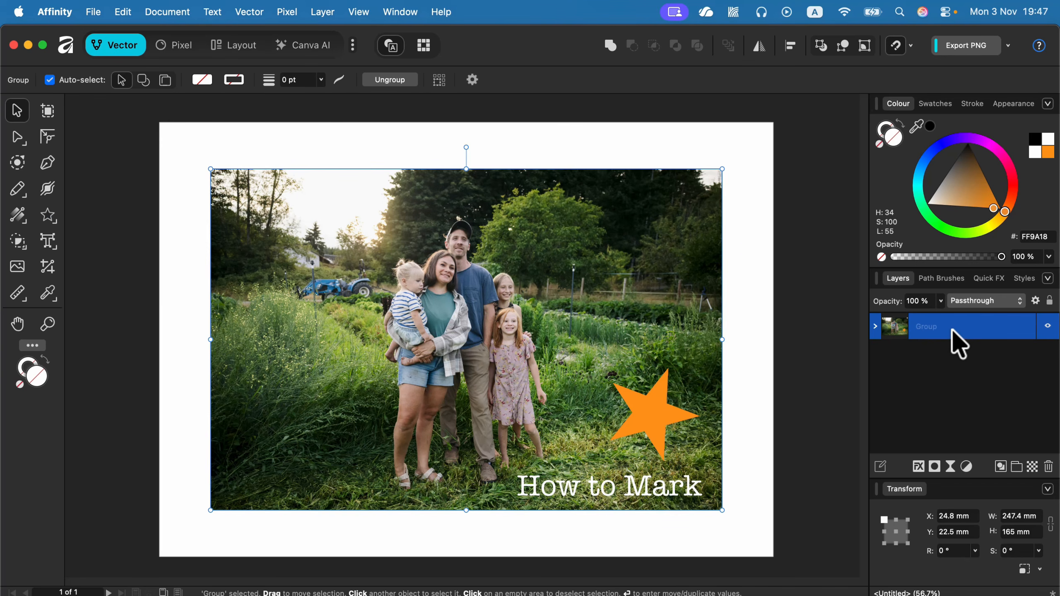
Expand the group to examine its Shape, Text and Photo layers individually, and collapse it again
click(876, 327)
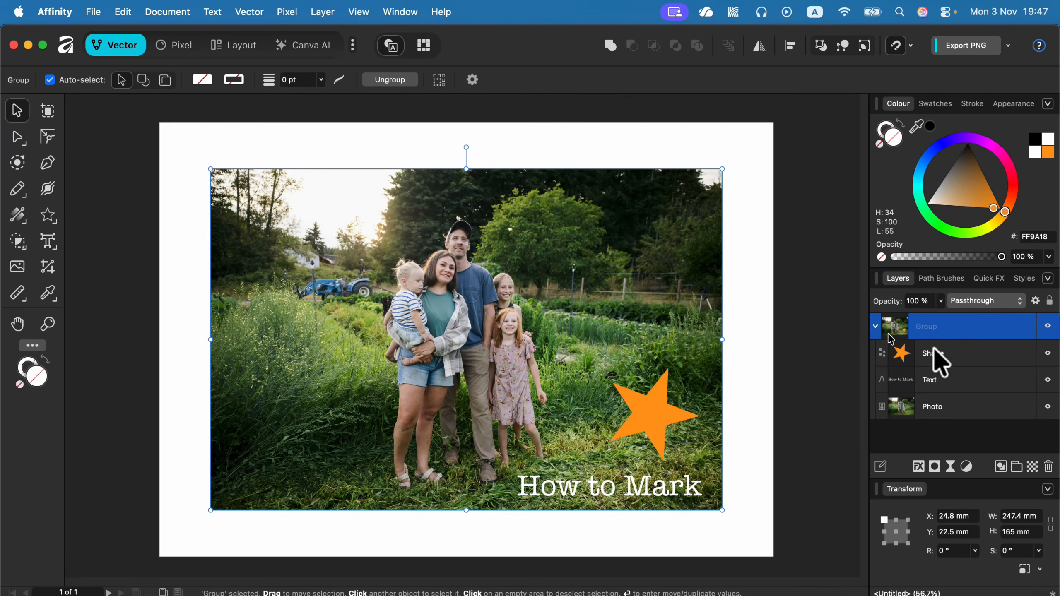
click(935, 355)
click(964, 380)
click(971, 407)
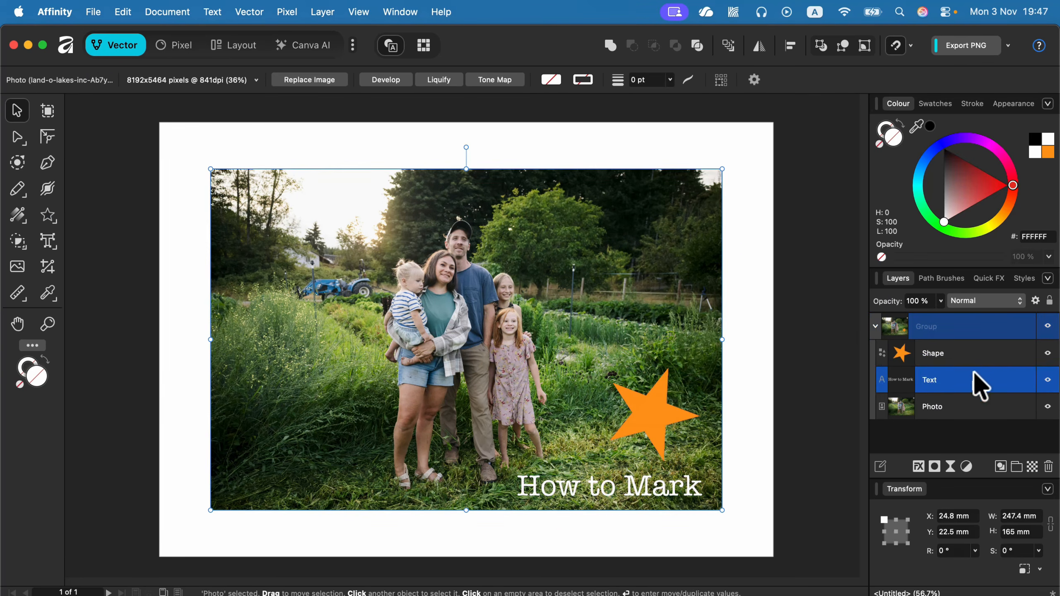
click(906, 347)
click(876, 327)
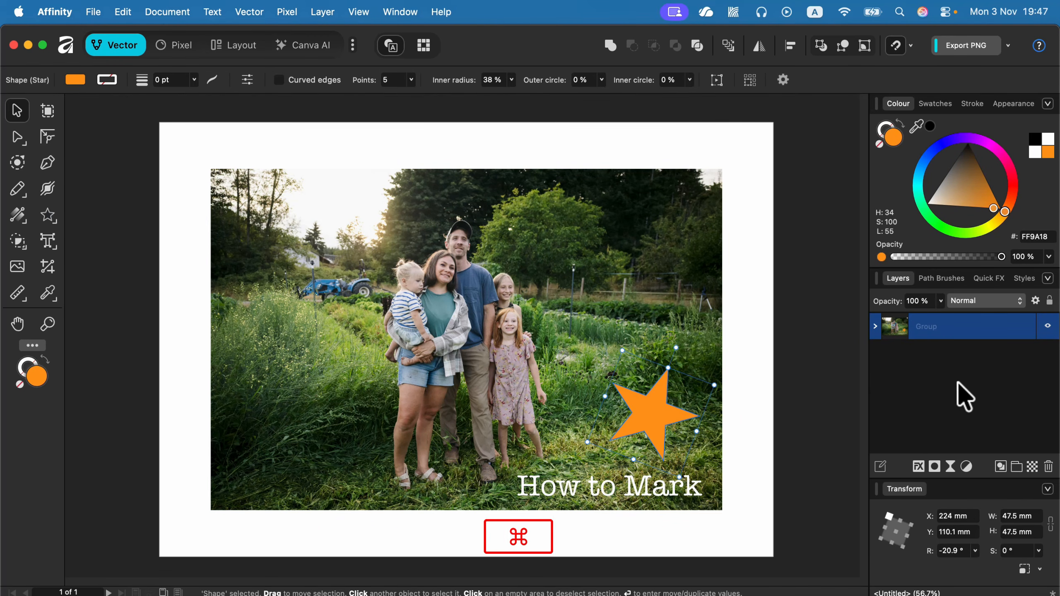
Break the group back into separate layers and combine Shape, Text and Photo with Merge Selected
key(super+a)
key(super+shift+g)
click(991, 337)
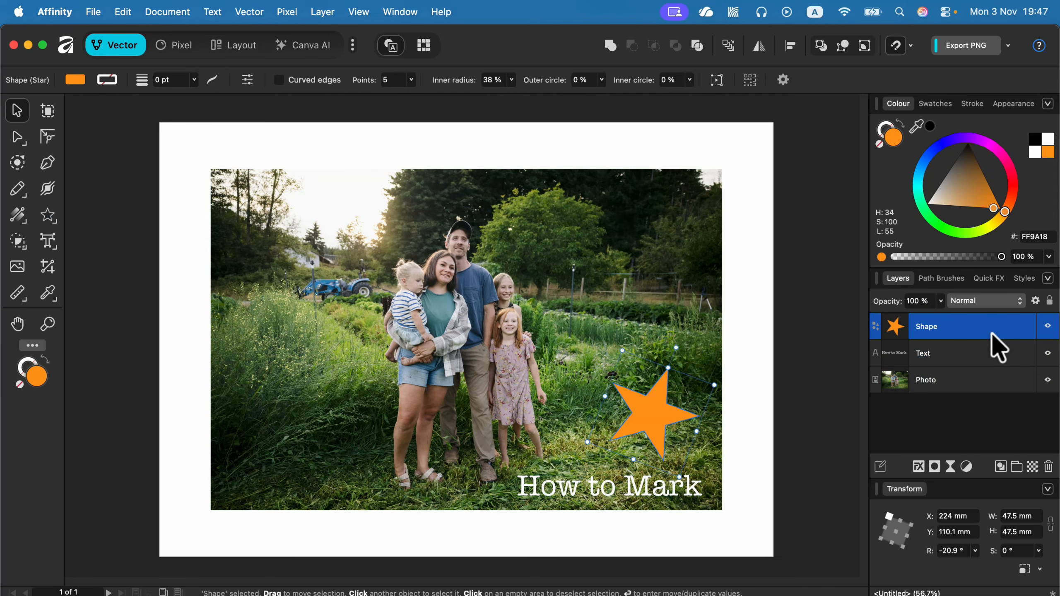
shift+click(985, 378)
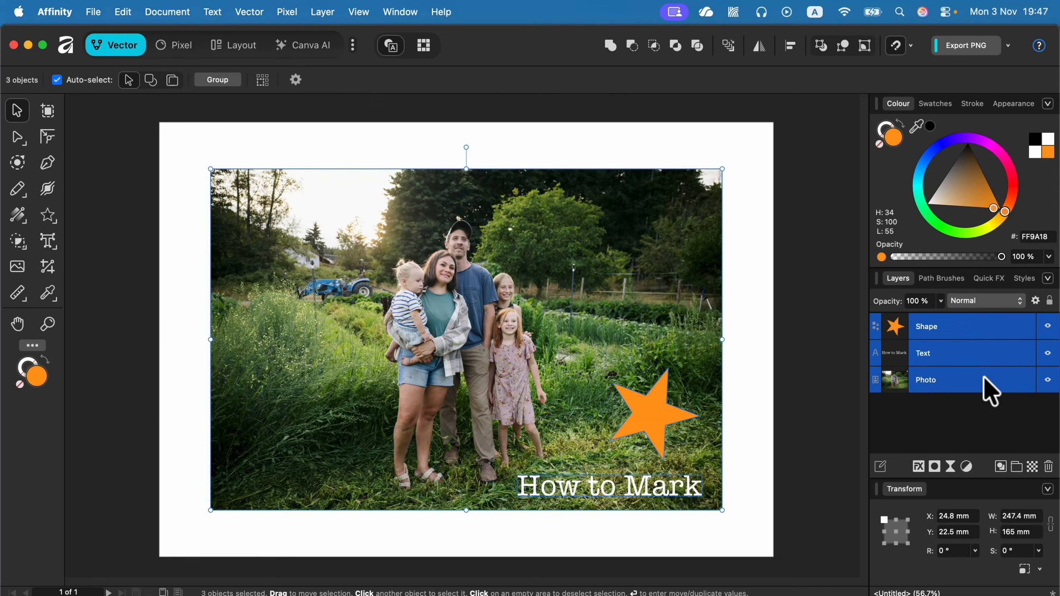
right_click(963, 329)
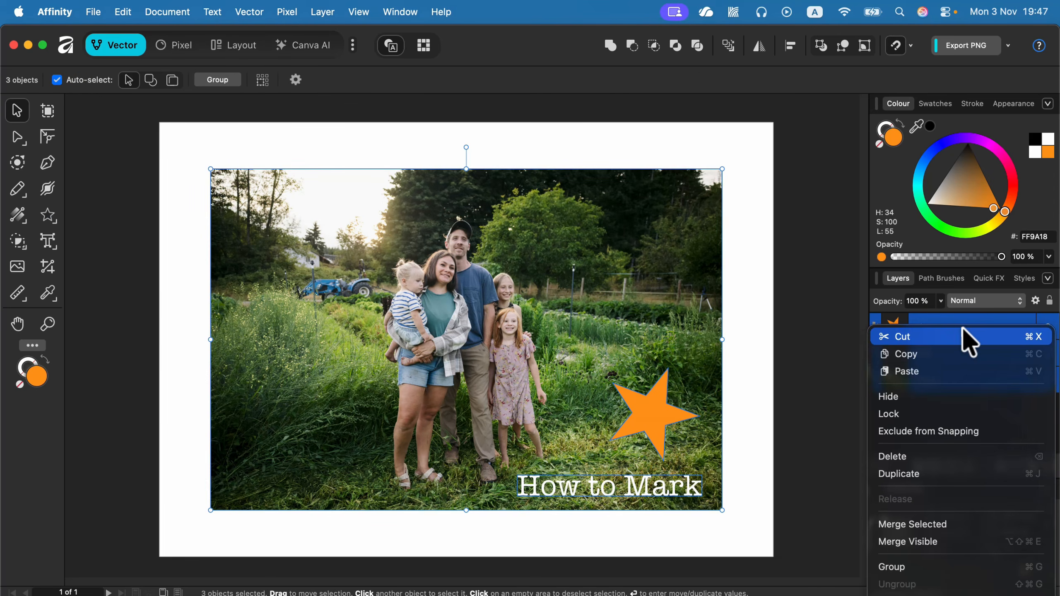
click(966, 527)
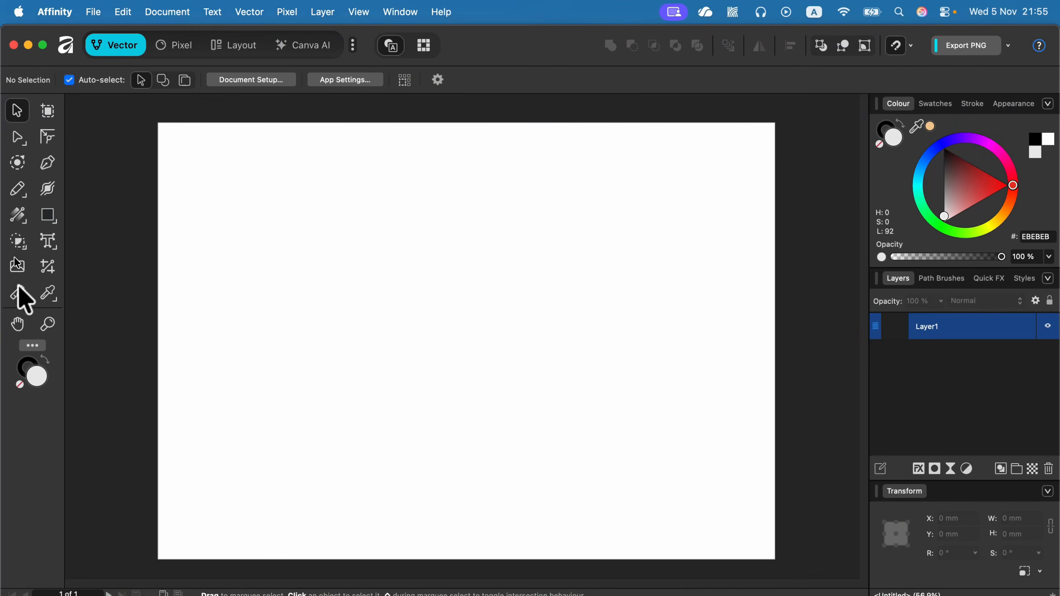
Draw a slanted straight line in the upper left part of the page using the Pen tool's Line Mode
click(51, 222)
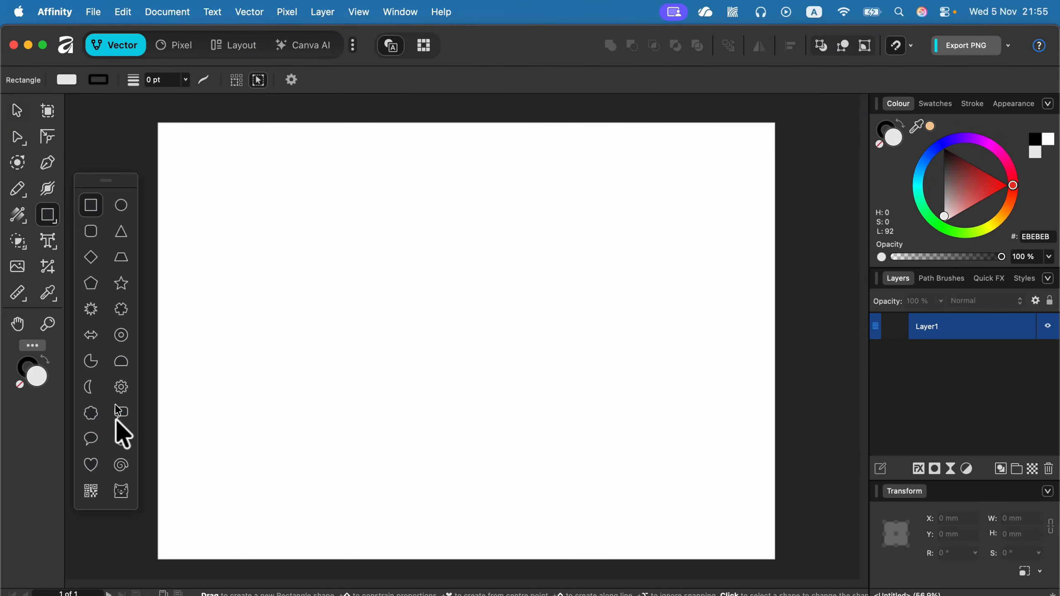
click(51, 165)
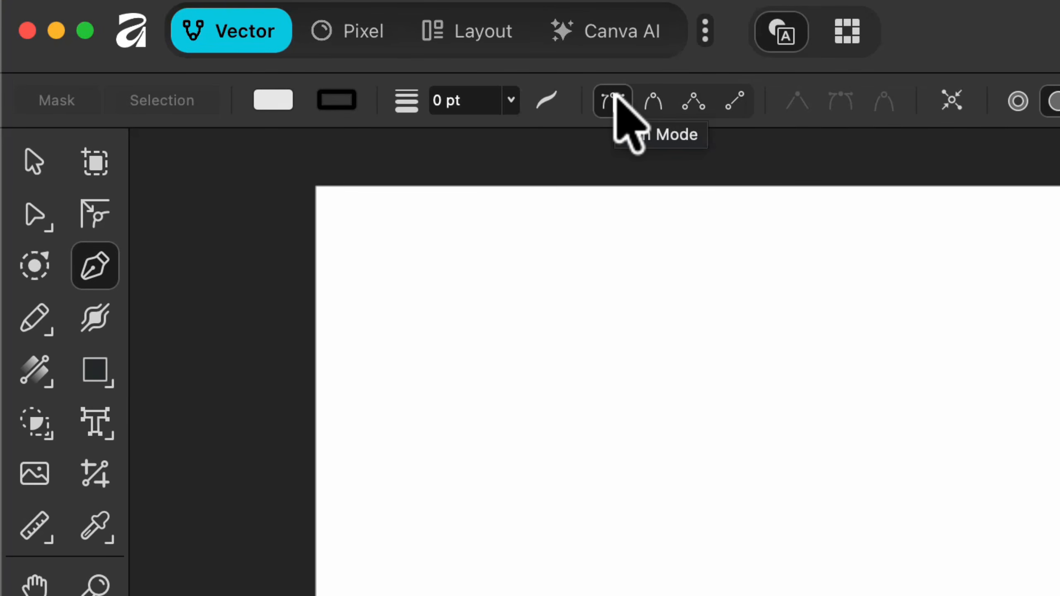
click(733, 102)
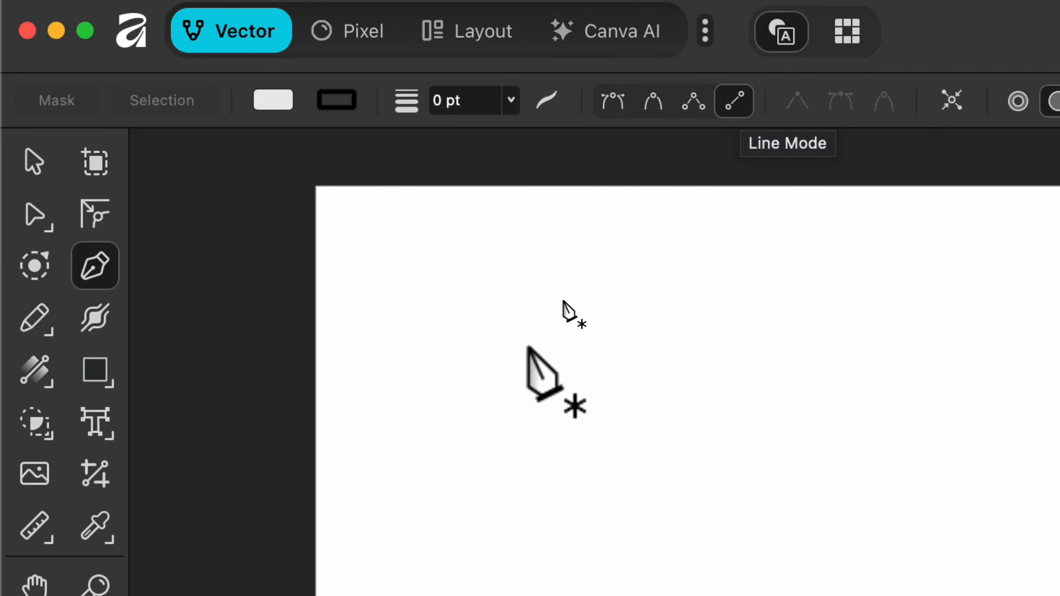
click(495, 371)
click(815, 262)
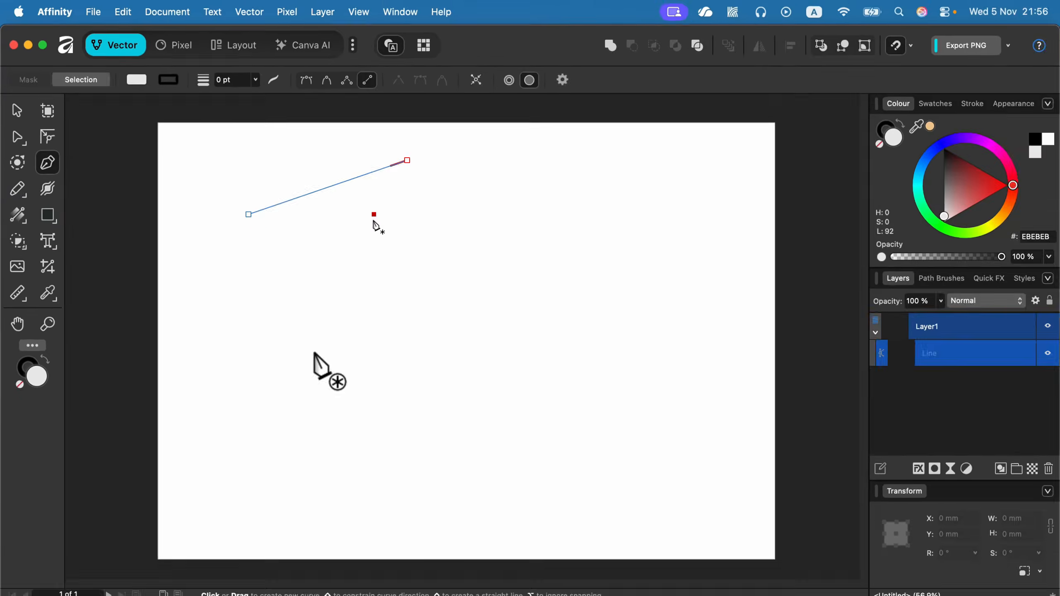
Give the line an 11 pt red stroke and remove its fill
click(976, 103)
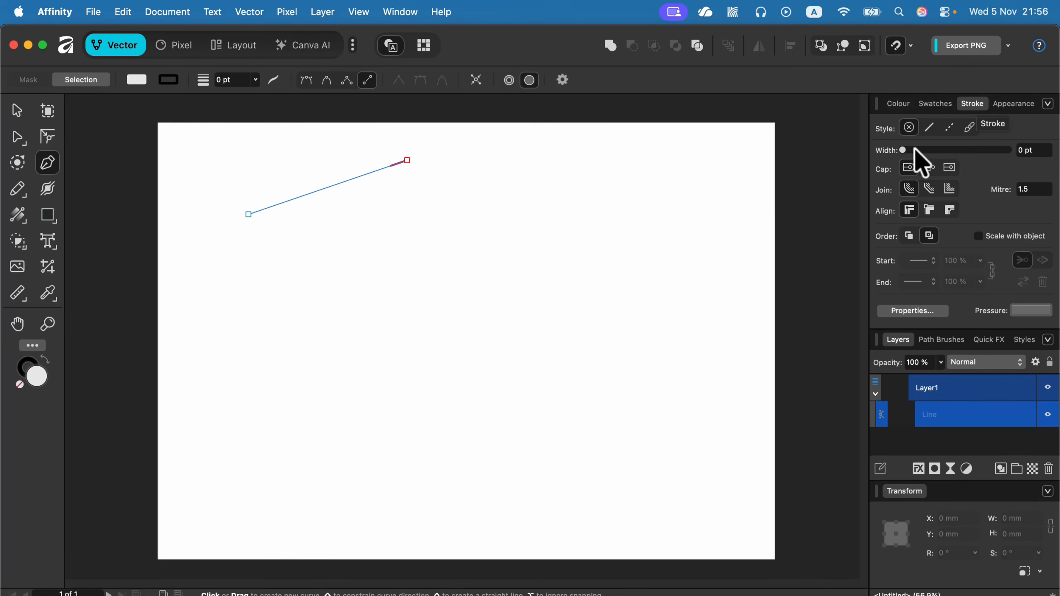
mouse_move(903, 149)
mouse_down()
mouse_move(1013, 150)
mouse_move(948, 149)
mouse_up()
click(898, 104)
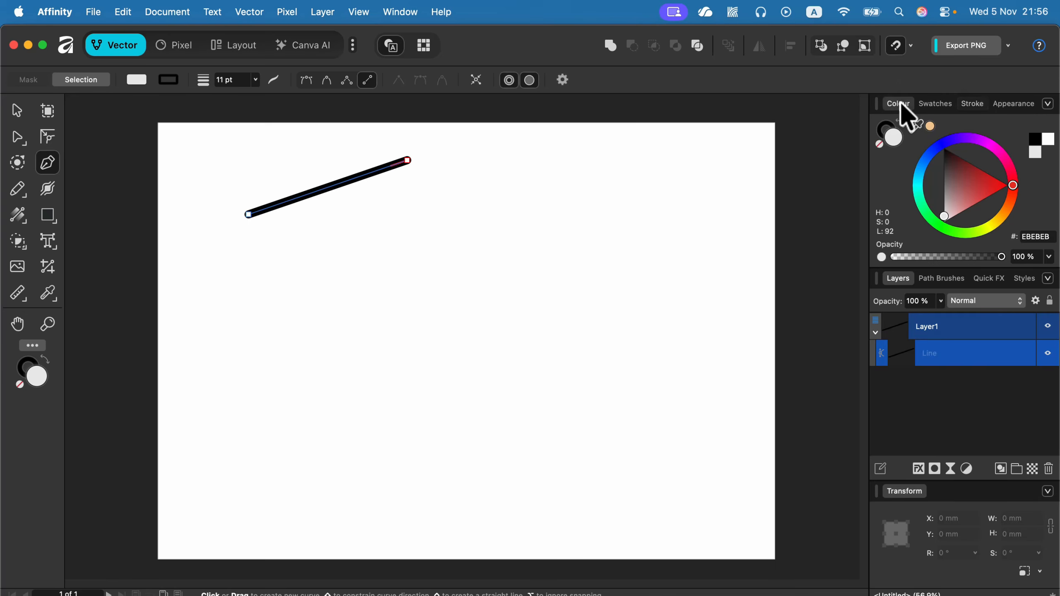
click(887, 122)
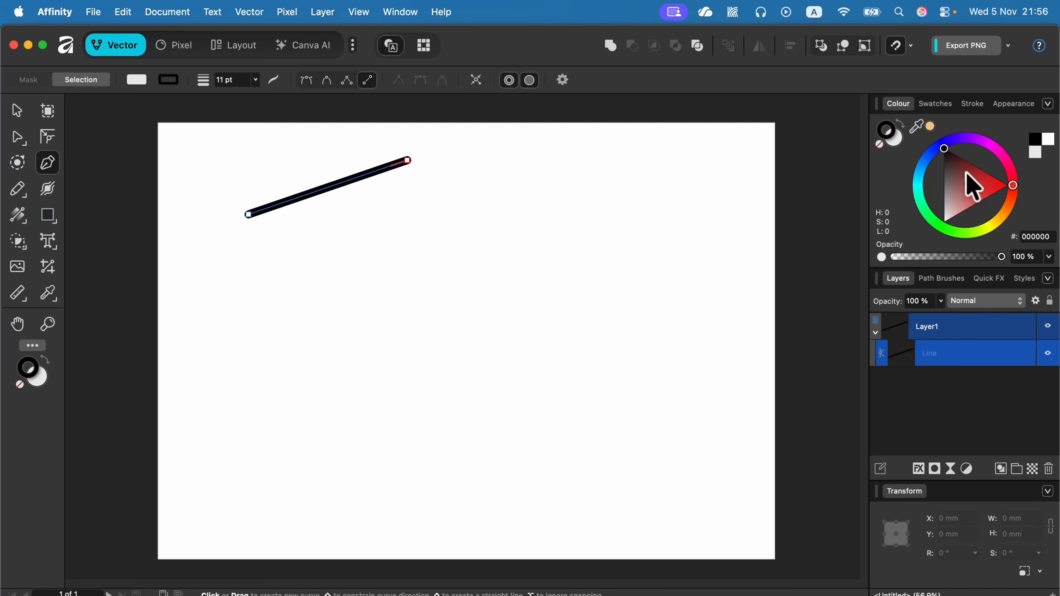
drag(974, 174, 996, 178)
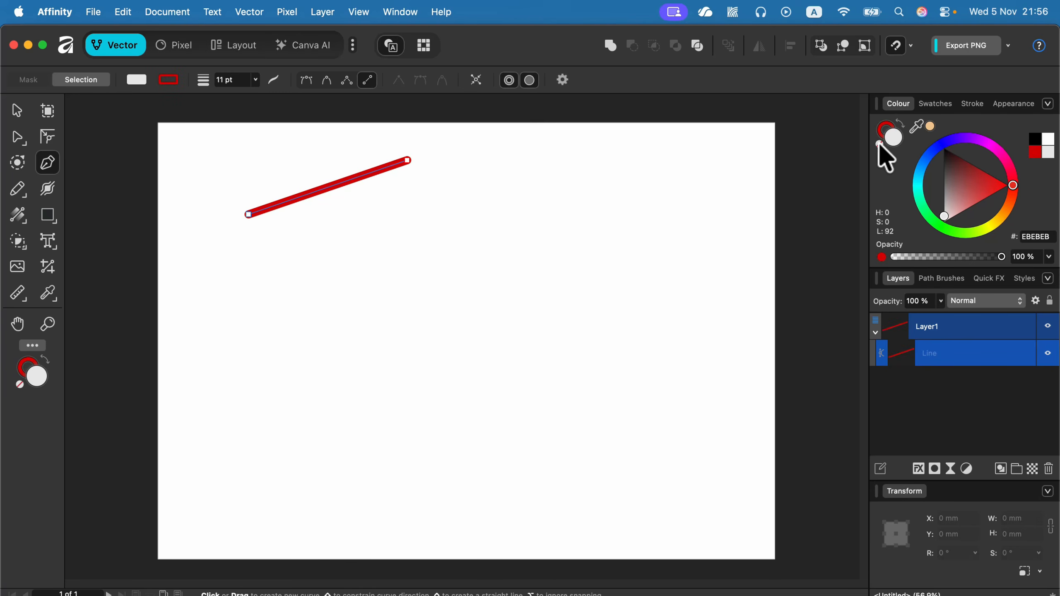
click(880, 145)
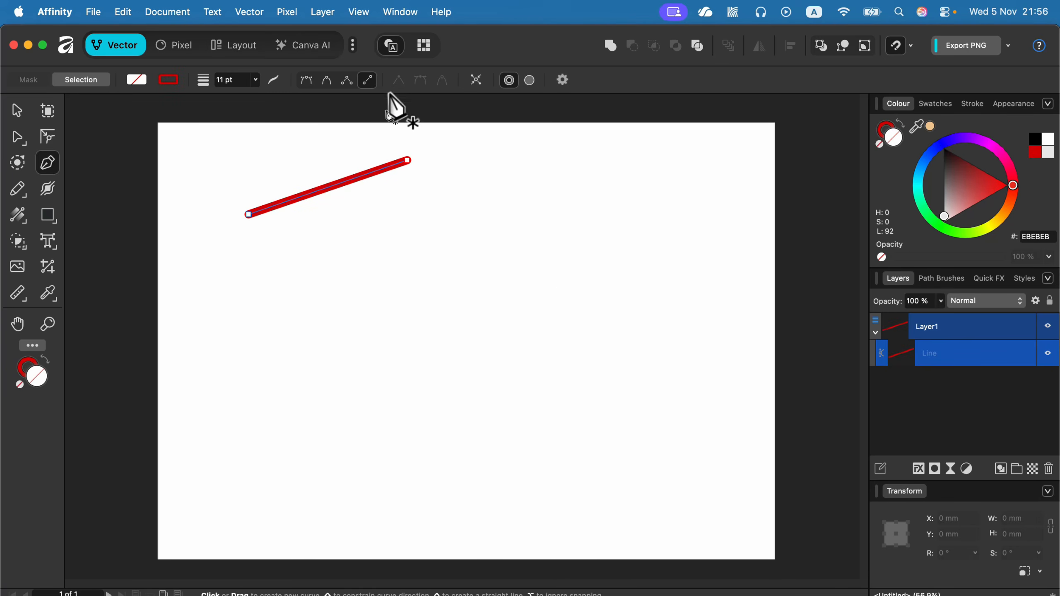
Draw five more separate straight lines at varying slopes across the page with the Pen tool's Line Mode
click(368, 234)
click(509, 215)
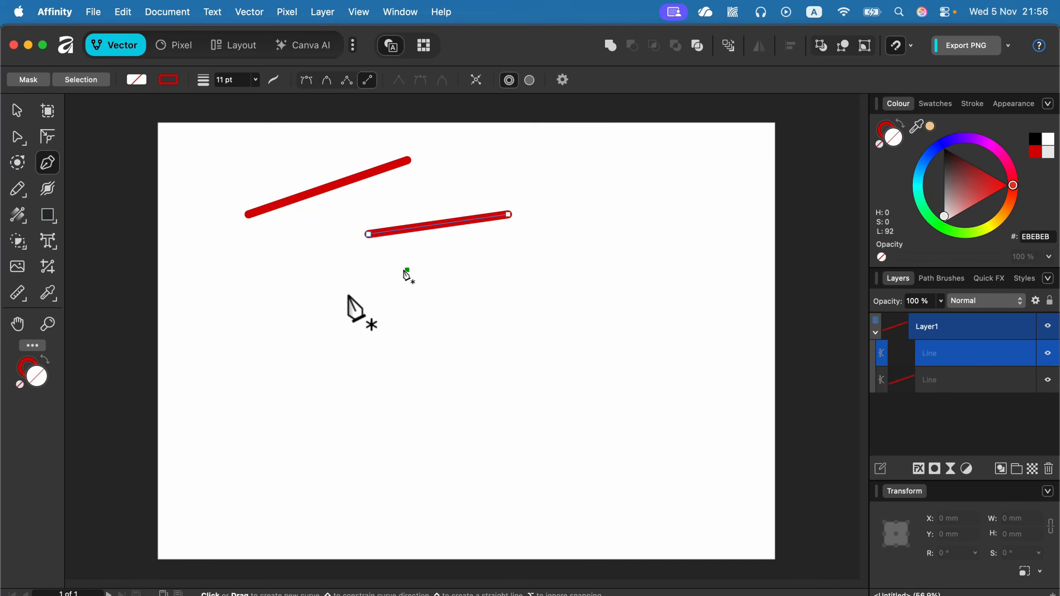
click(461, 301)
click(349, 381)
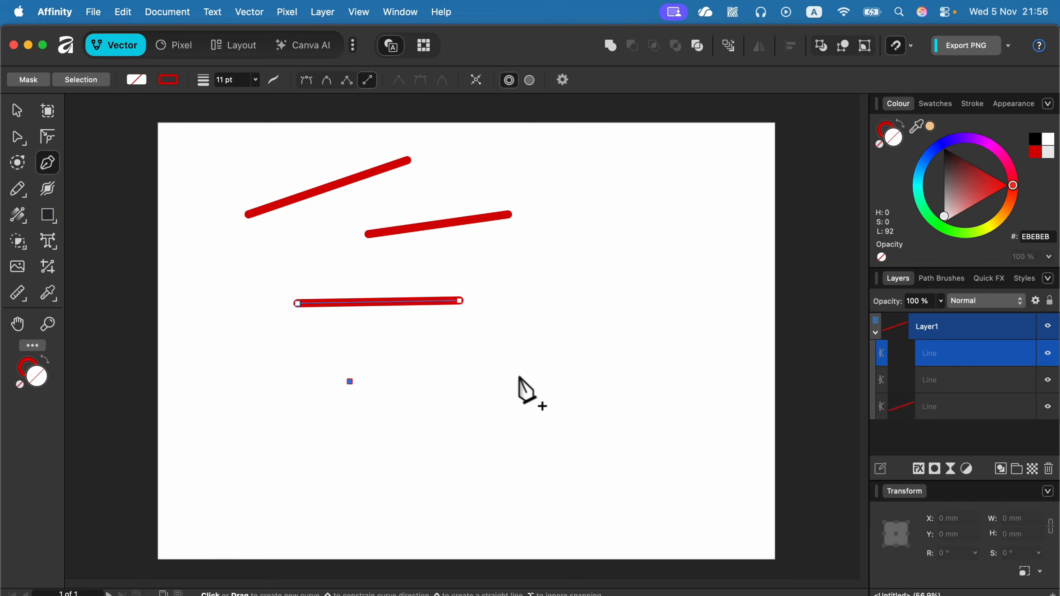
click(521, 376)
click(625, 225)
click(673, 334)
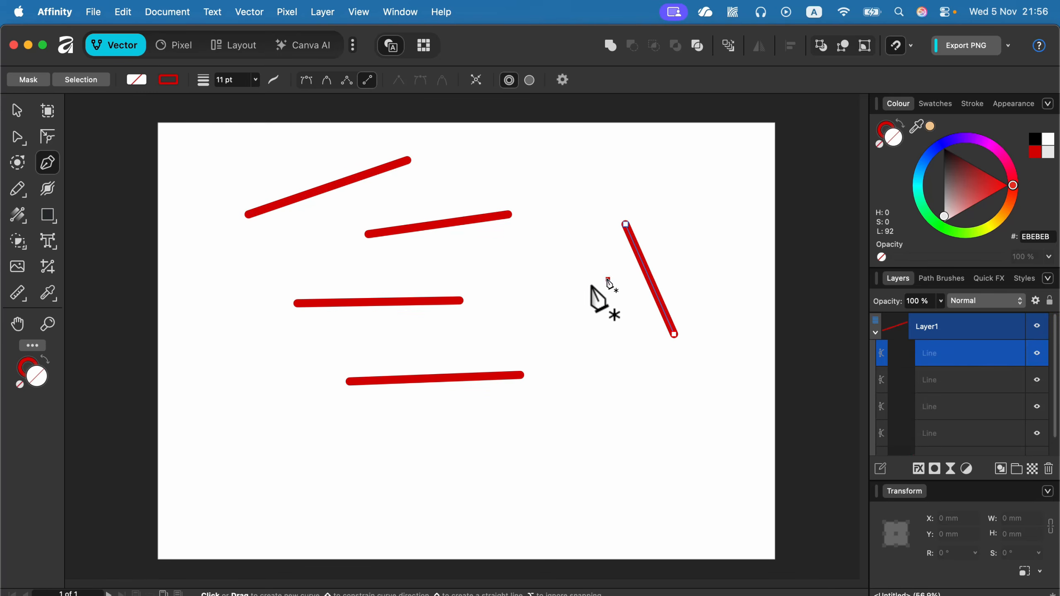
click(587, 215)
click(508, 303)
Draw an exactly vertical line right of centre and an exactly horizontal line near the bottom of the page, using constrained angles
click(587, 314)
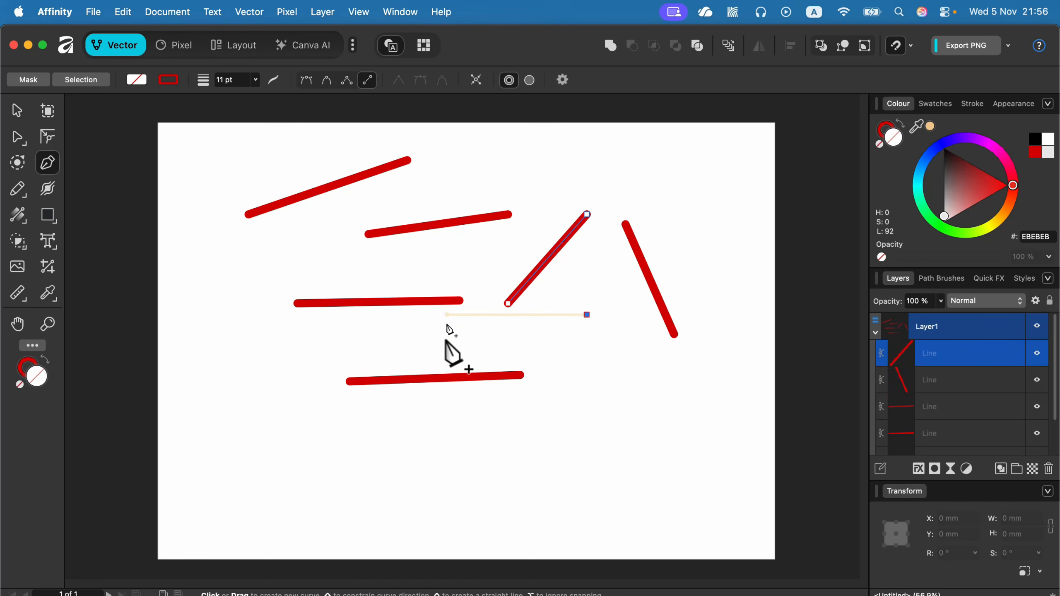
shift+click(594, 438)
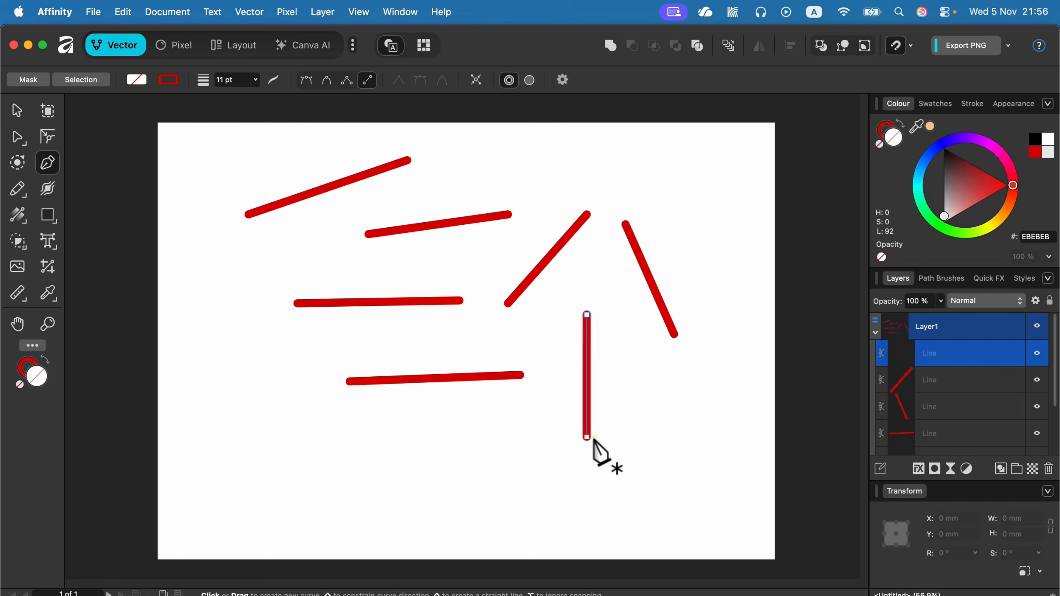
click(329, 469)
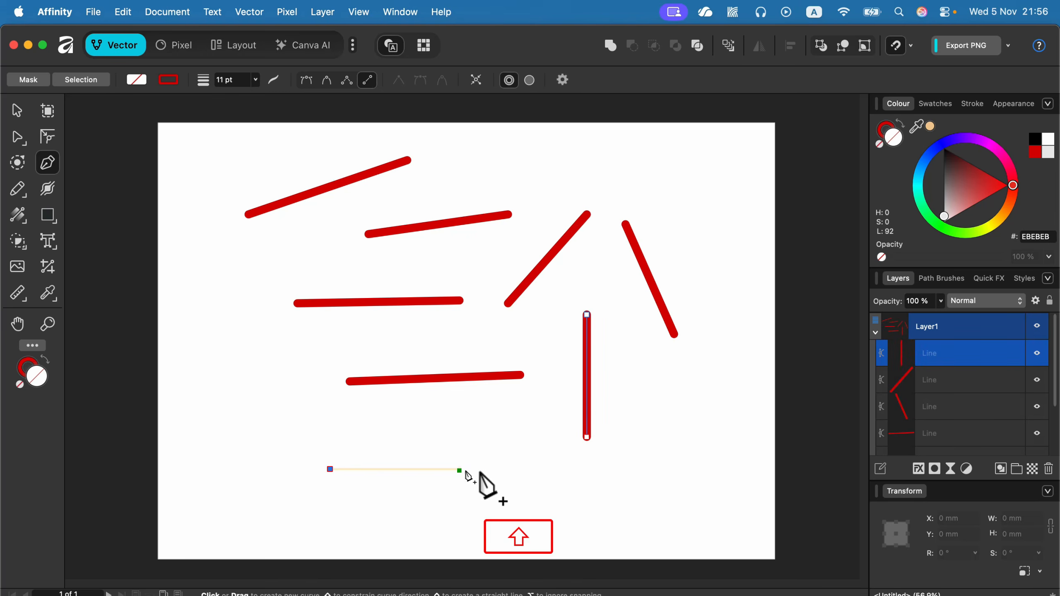
click(509, 469)
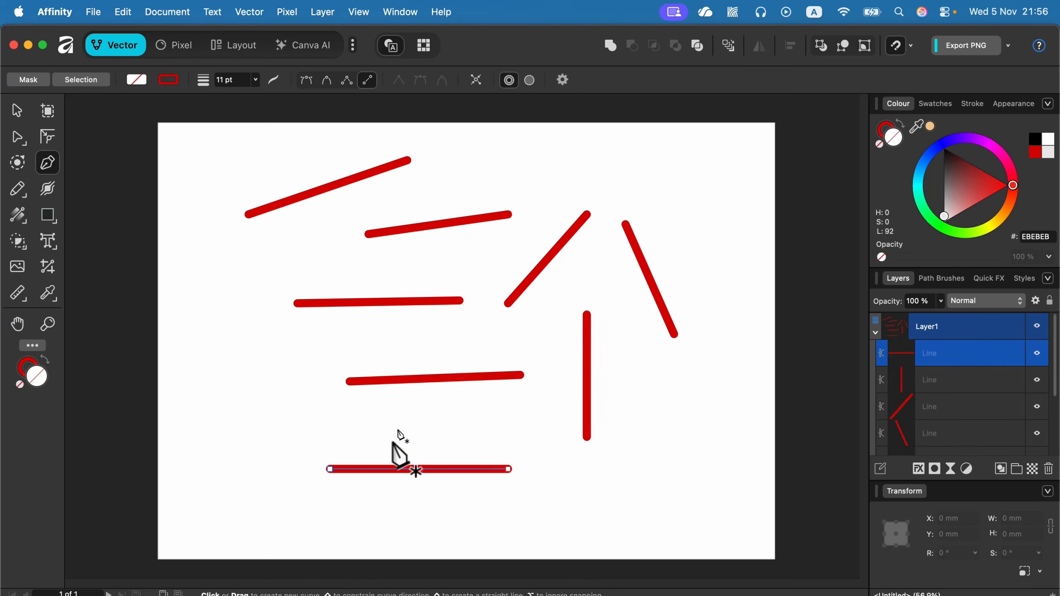
Tilt the lowest line by moving its right end node up and inward, and delete all the lines on the page
click(17, 139)
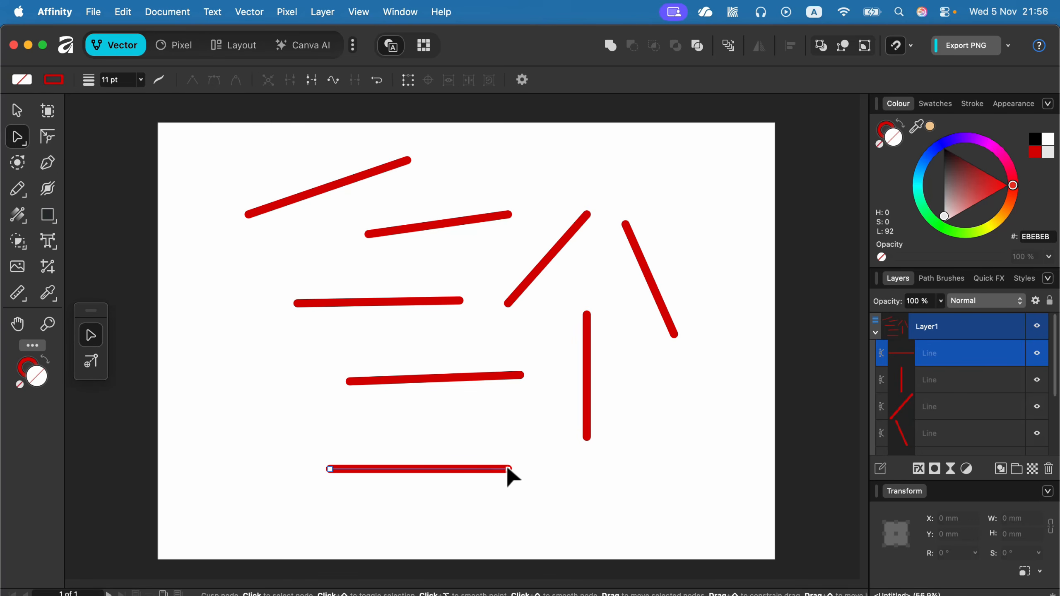
drag(508, 468, 495, 439)
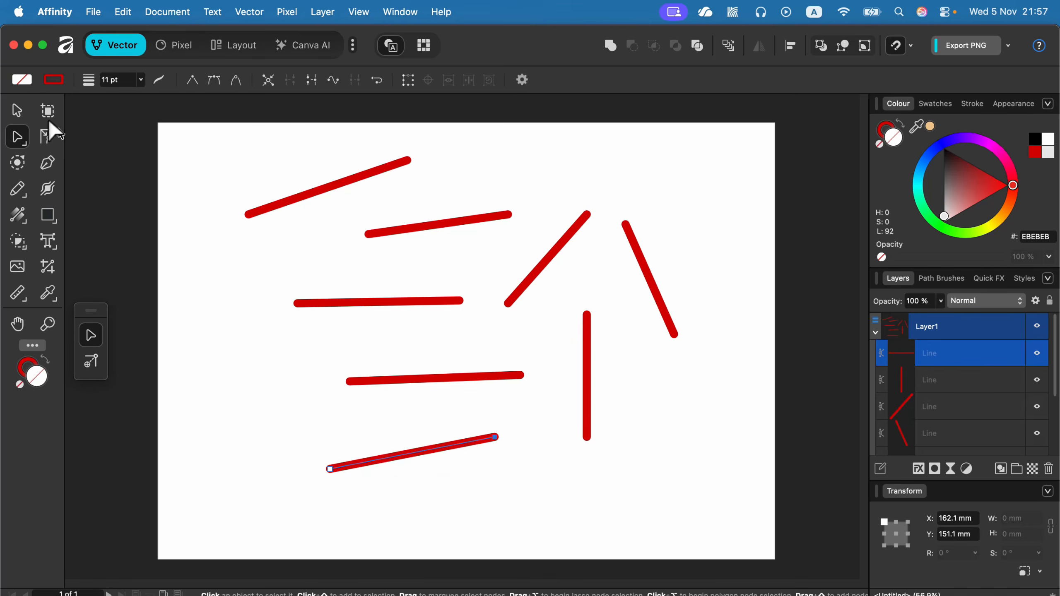
click(17, 112)
drag(217, 137, 738, 522)
key(BackSpace)
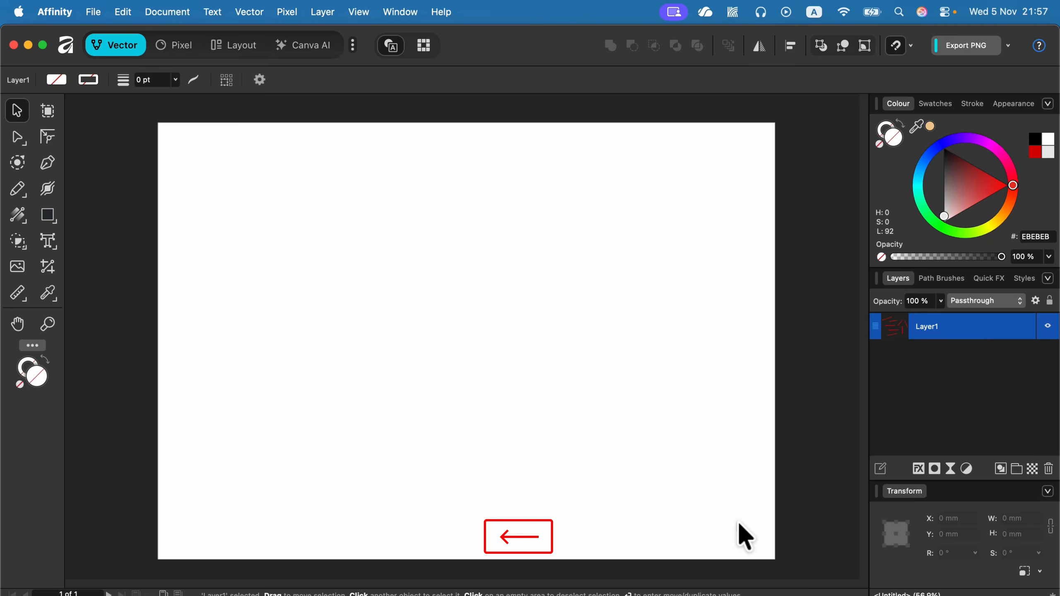
Draw an open zigzag path of nine corner nodes across the page in Pen Mode and end it without closing
click(49, 163)
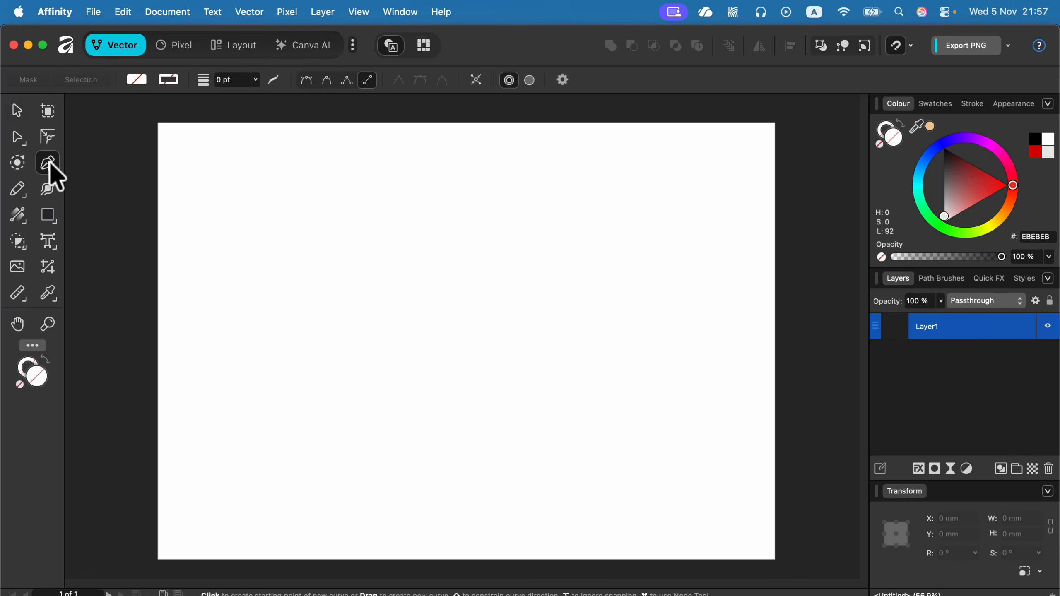
click(370, 82)
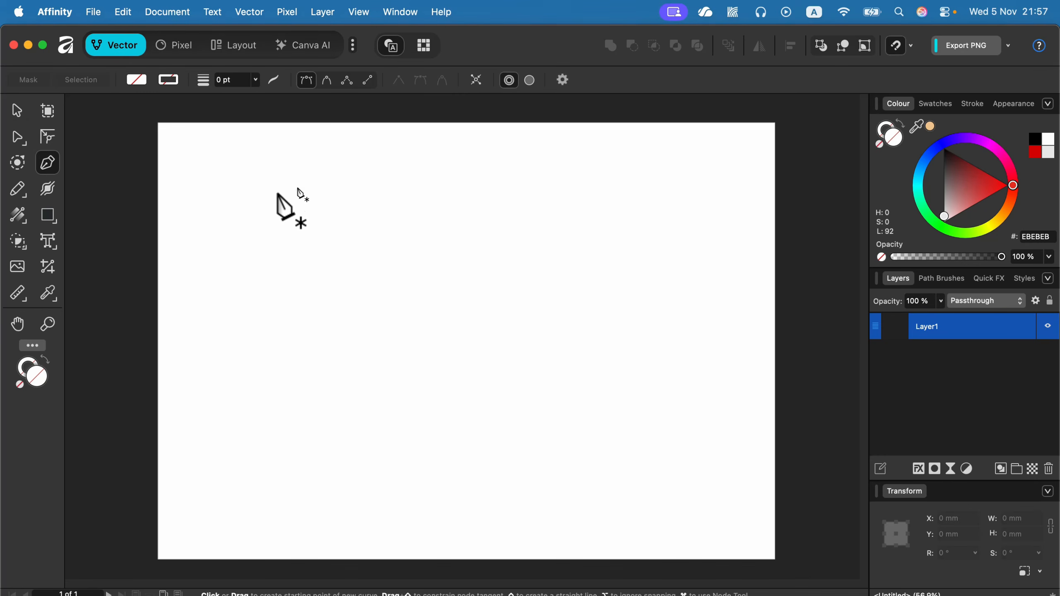
click(258, 198)
click(338, 168)
click(390, 197)
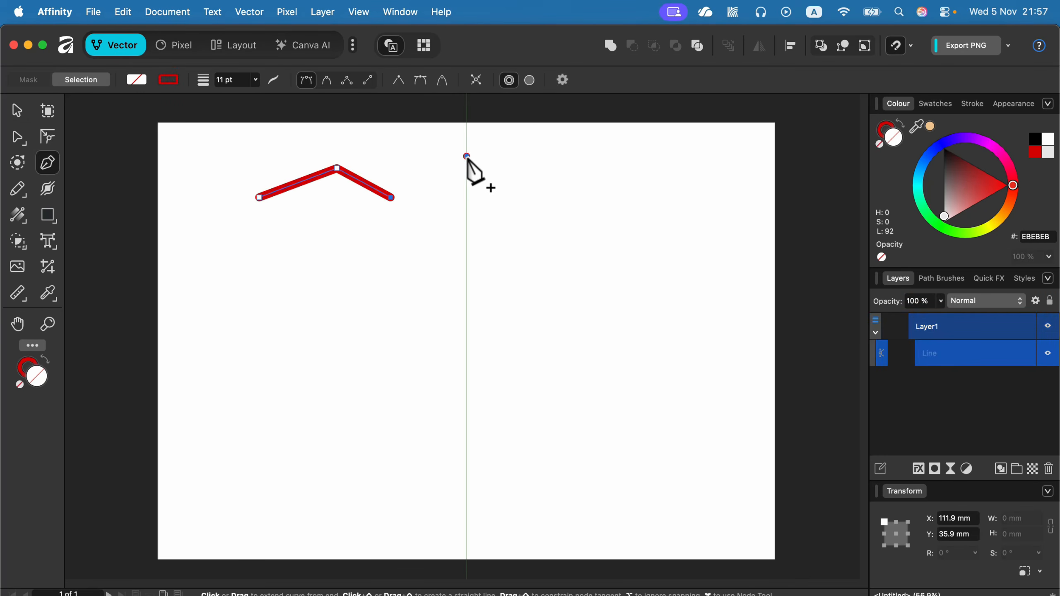
click(467, 156)
click(521, 226)
click(638, 199)
click(684, 261)
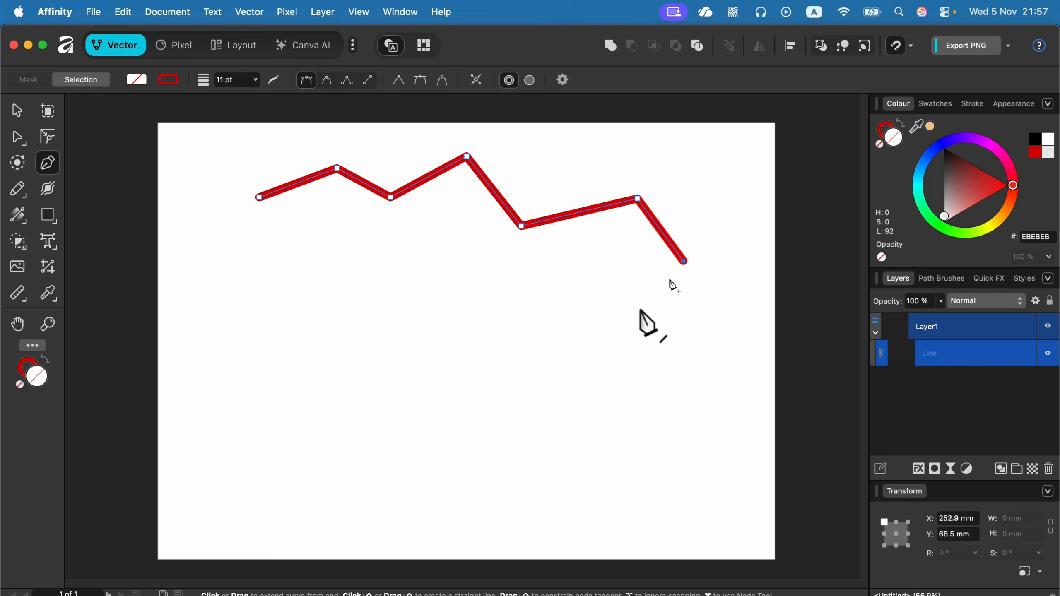
click(632, 315)
click(496, 367)
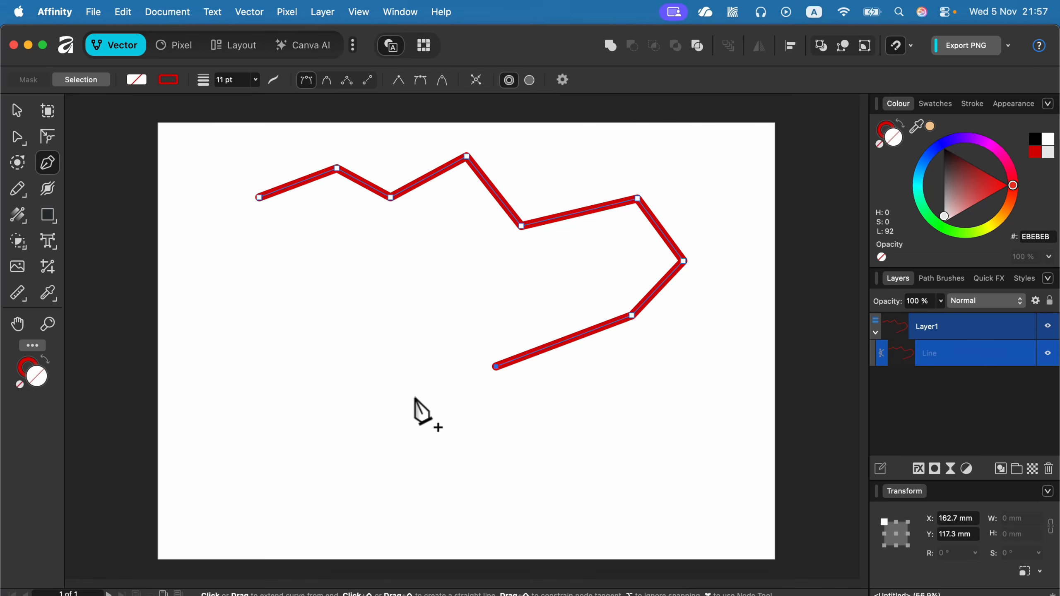
key(Escape)
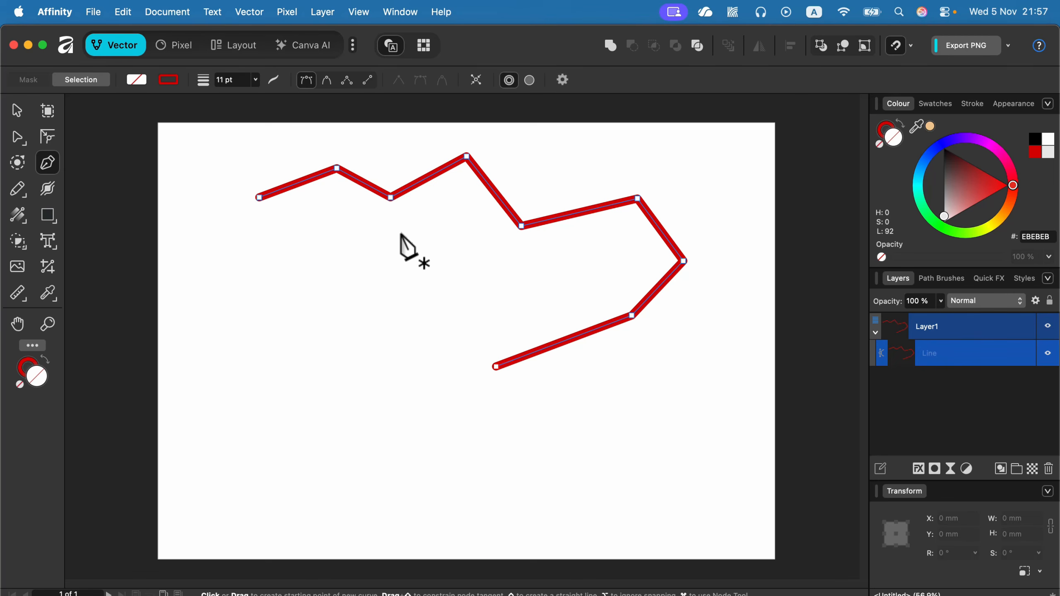
Undo every segment of the zigzag path
key(super+z)
key(super+z)
key(super+z)
key(super+z)
key(super+z)
key(super+z)
key(super+z)
key(super+z)
key(super+z)
key(super+z)
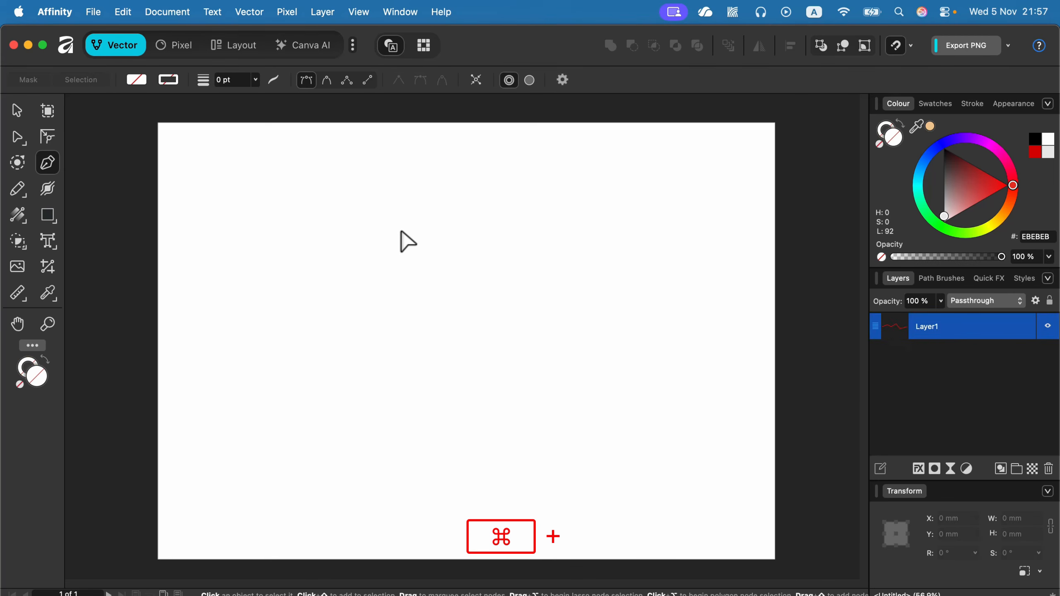
Draw a closed wavy shape with six smooth nodes in Pen Mode and fill it with red FF4242
drag(216, 216, 268, 195)
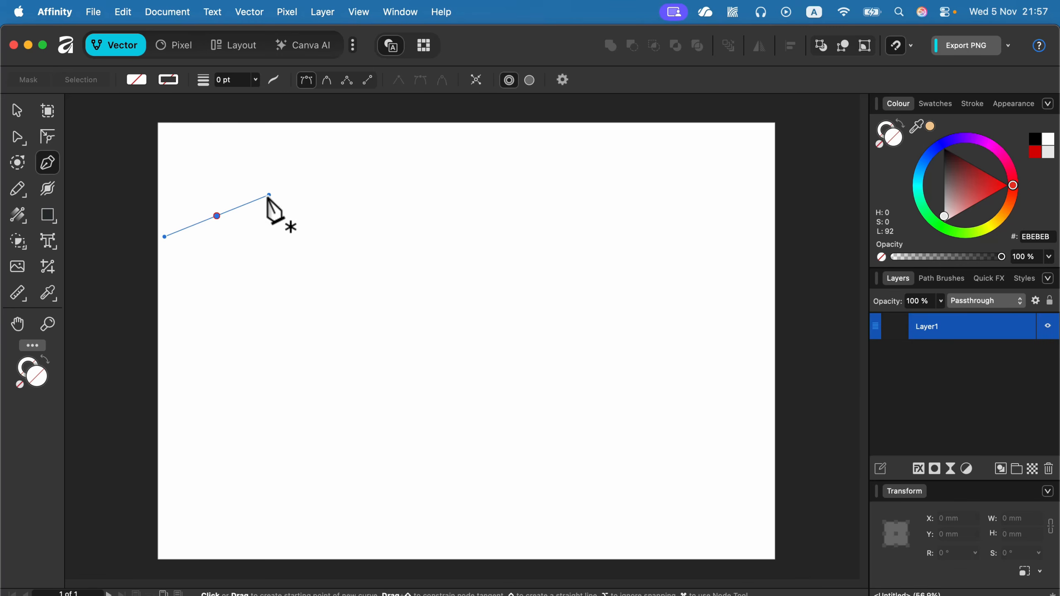
drag(377, 229, 548, 195)
drag(644, 271, 570, 338)
drag(420, 342, 363, 388)
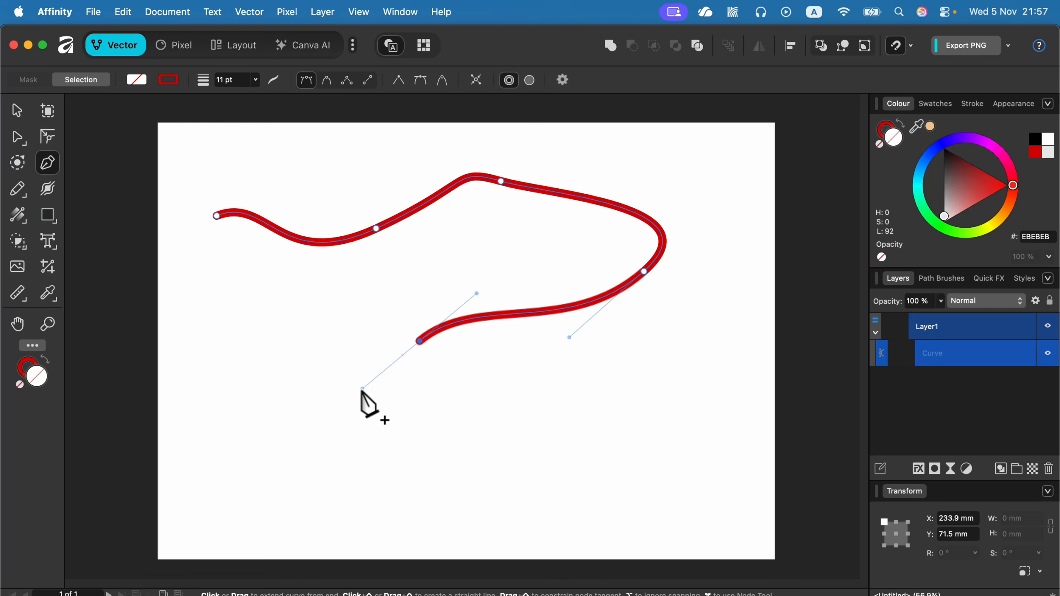
drag(268, 381, 241, 339)
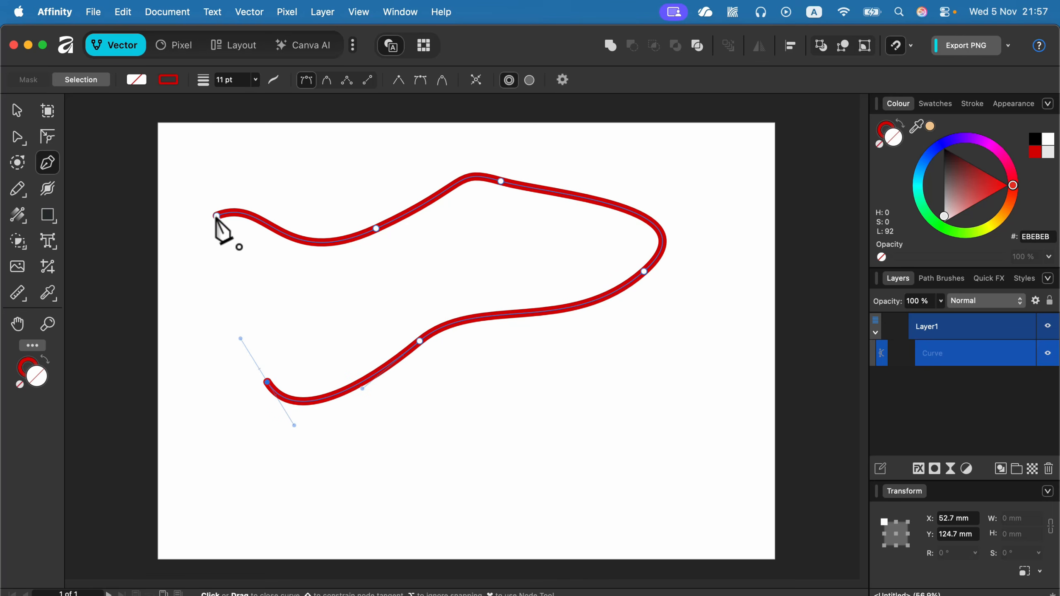
drag(216, 216, 253, 172)
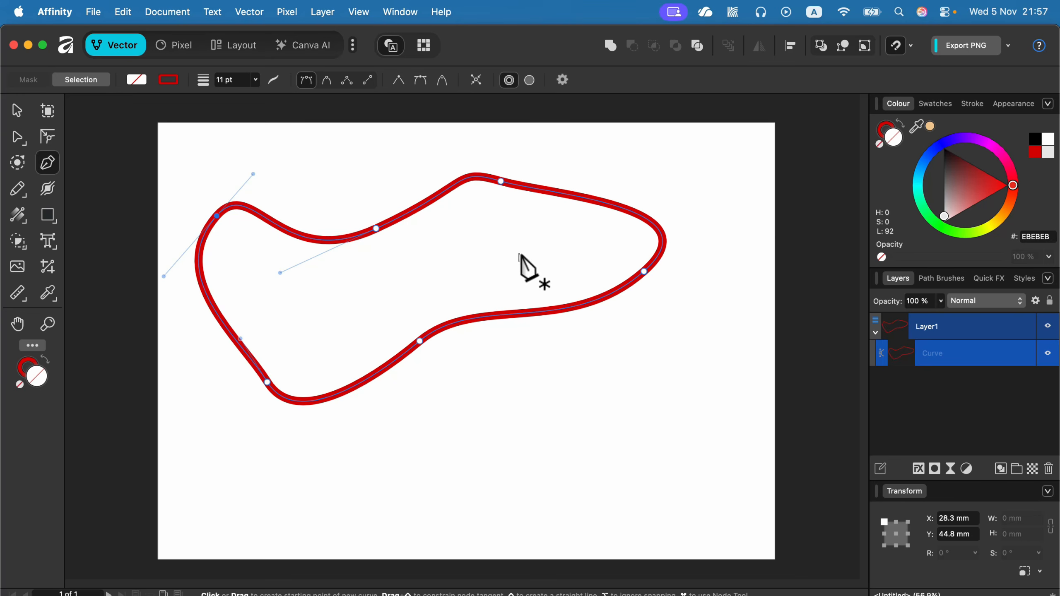
drag(982, 197, 993, 225)
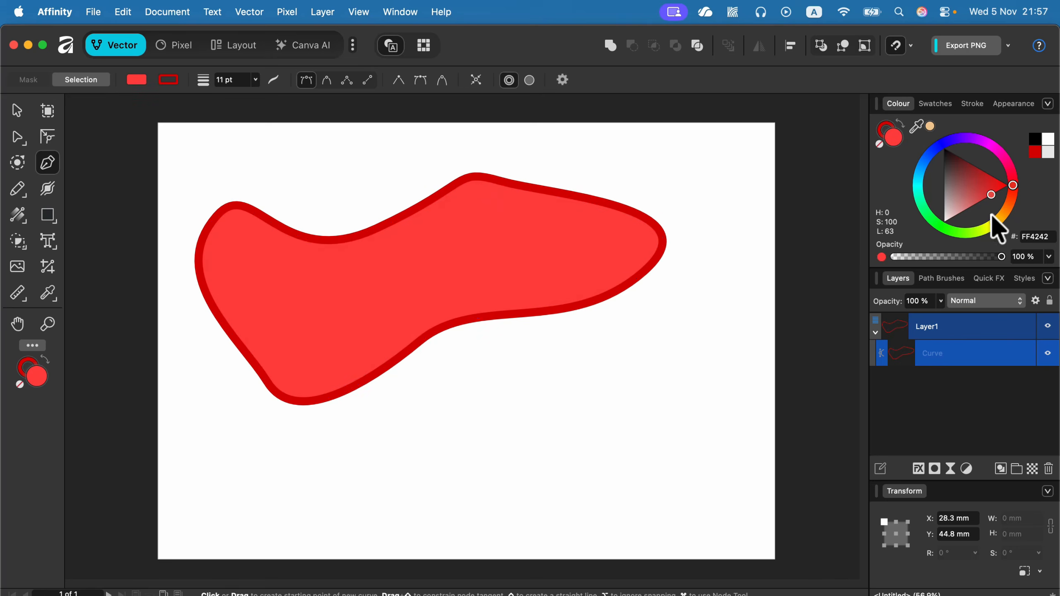
Delete the filled closed curve from the page
click(13, 111)
click(315, 188)
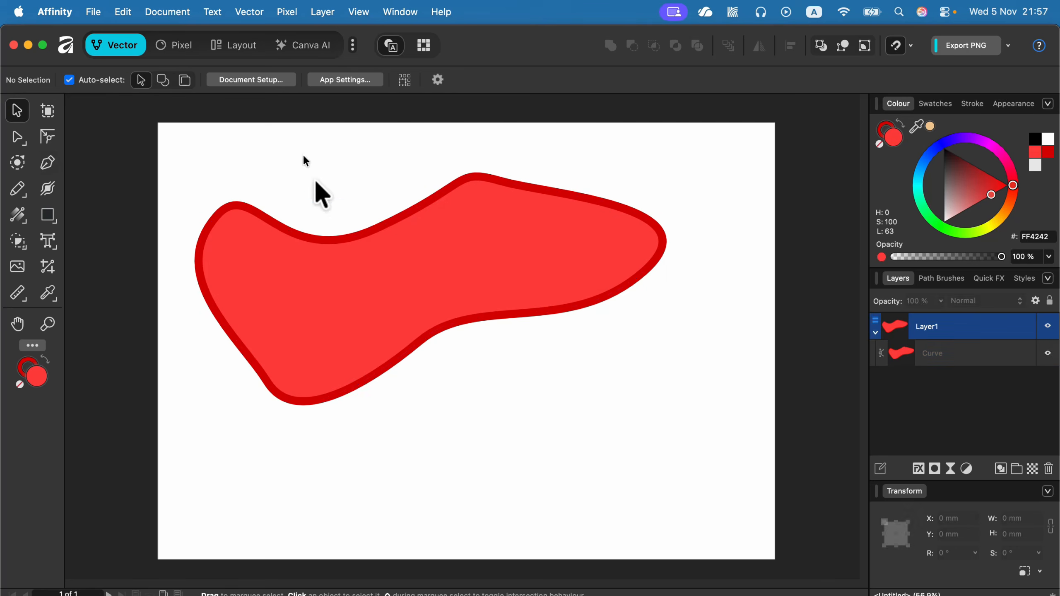
click(442, 247)
key(BackSpace)
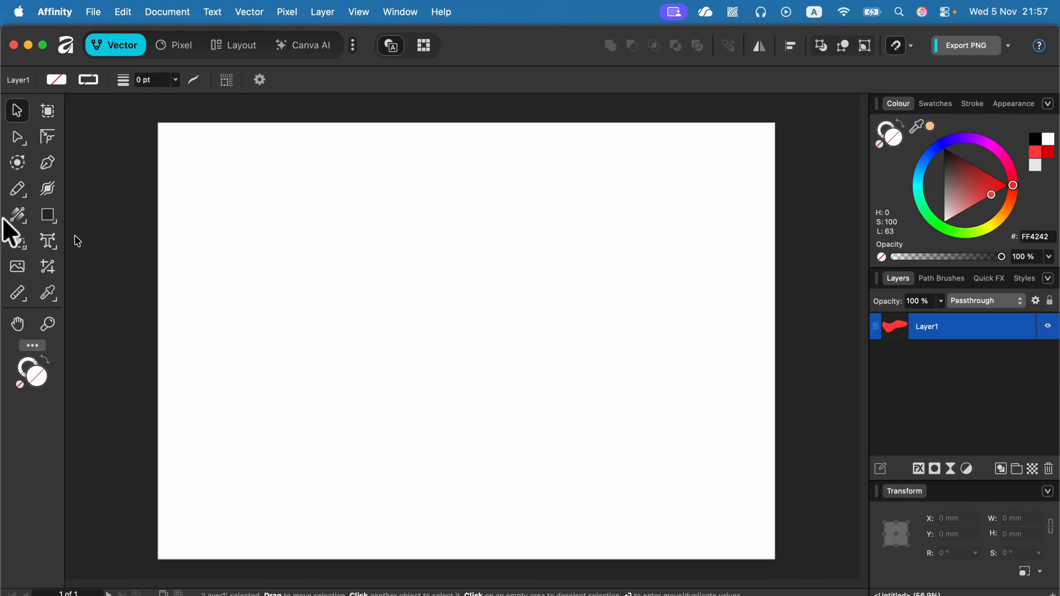
Draw three separate straight lines around the middle of the page with the Pen tool's Line Mode
click(48, 162)
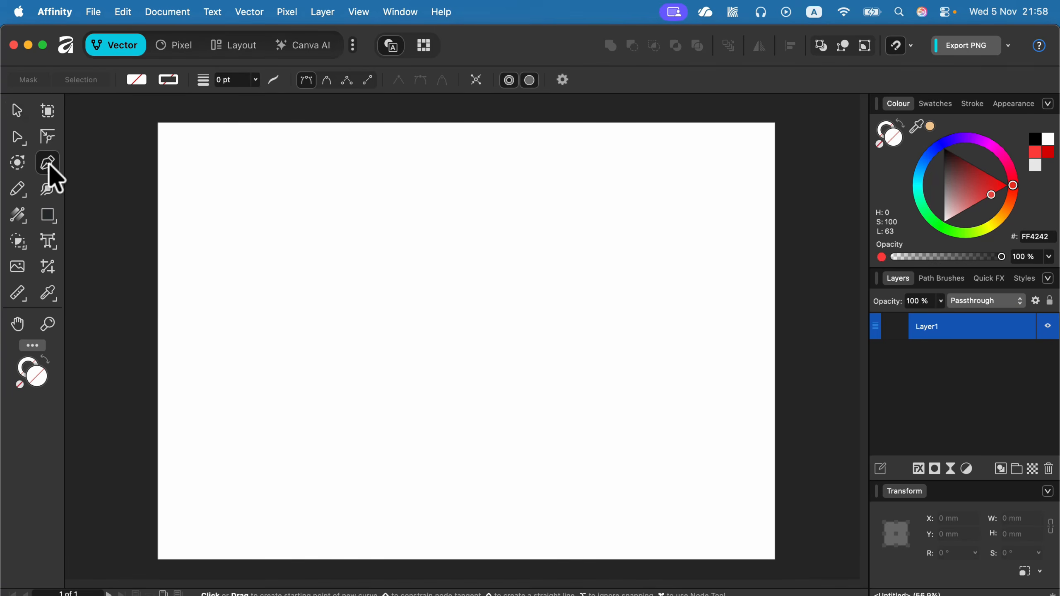
click(368, 79)
click(455, 251)
click(581, 225)
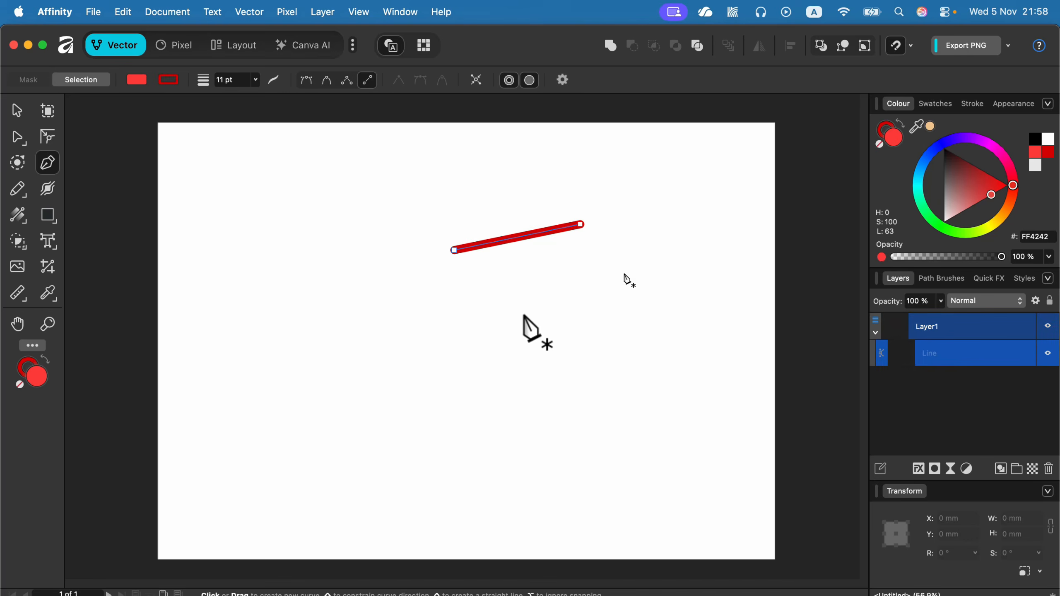
click(572, 330)
click(395, 333)
click(347, 395)
click(518, 383)
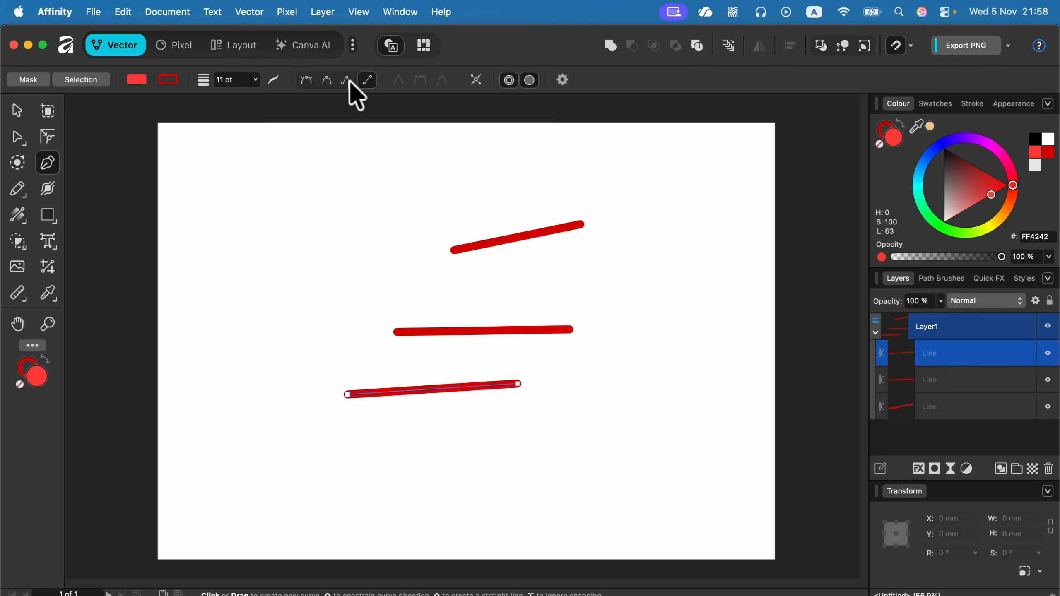
Draw an open polyline of seven corner nodes around the three lines with the Pen tool's Polygon Mode
click(222, 250)
click(330, 164)
click(518, 180)
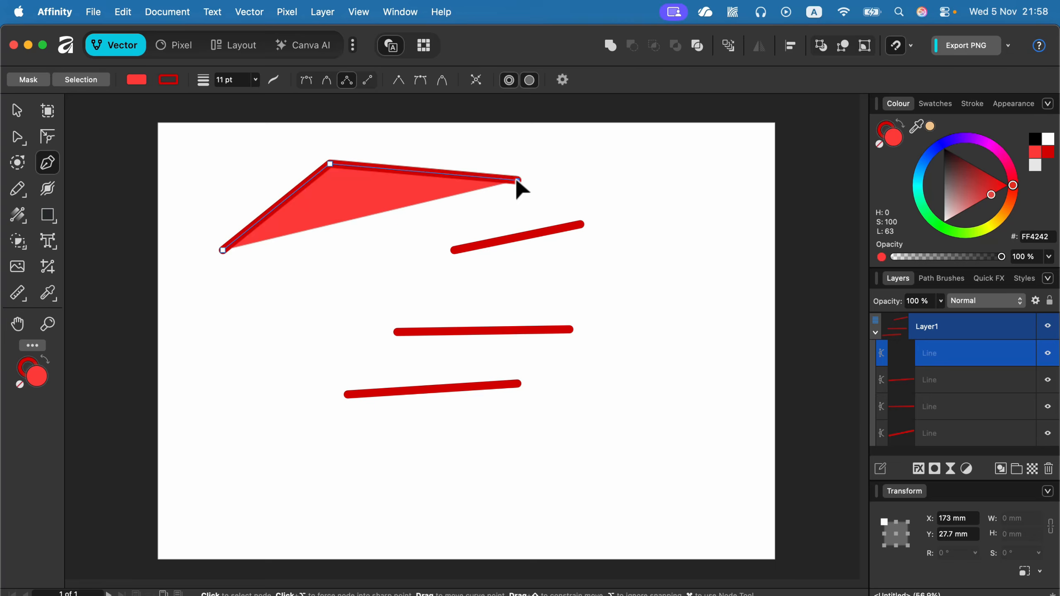
click(636, 208)
click(659, 358)
click(558, 473)
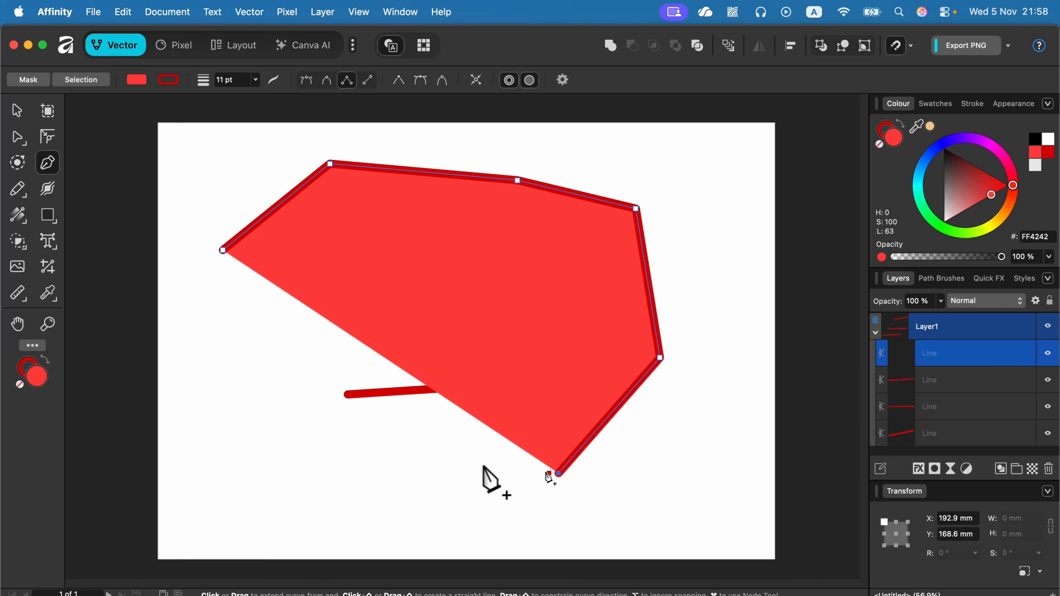
click(374, 461)
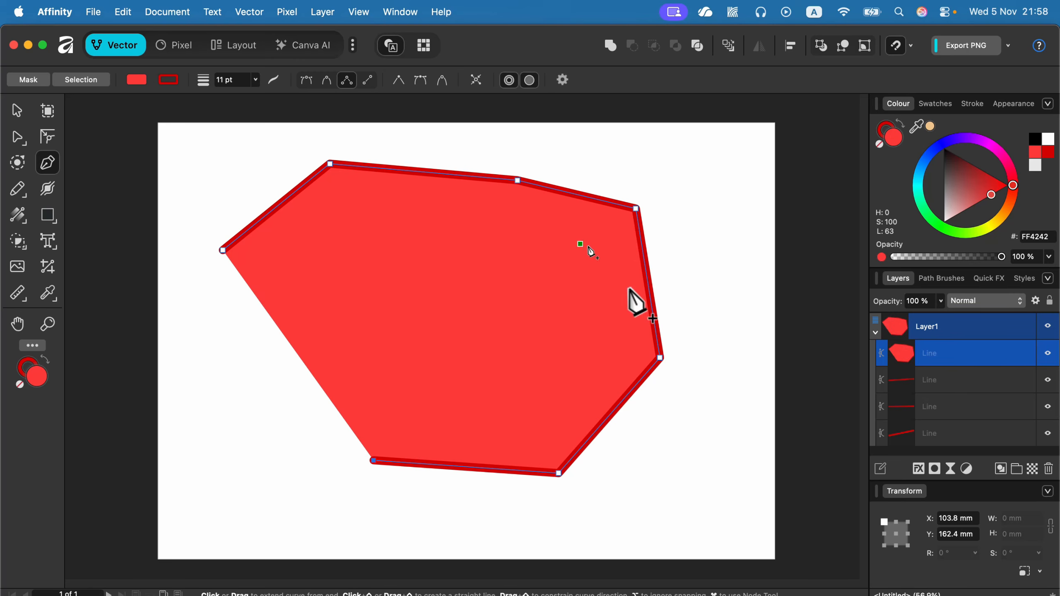
Remove the polyline's fill, and widen its stroke to 23 pt before making it thinner
click(880, 142)
click(879, 129)
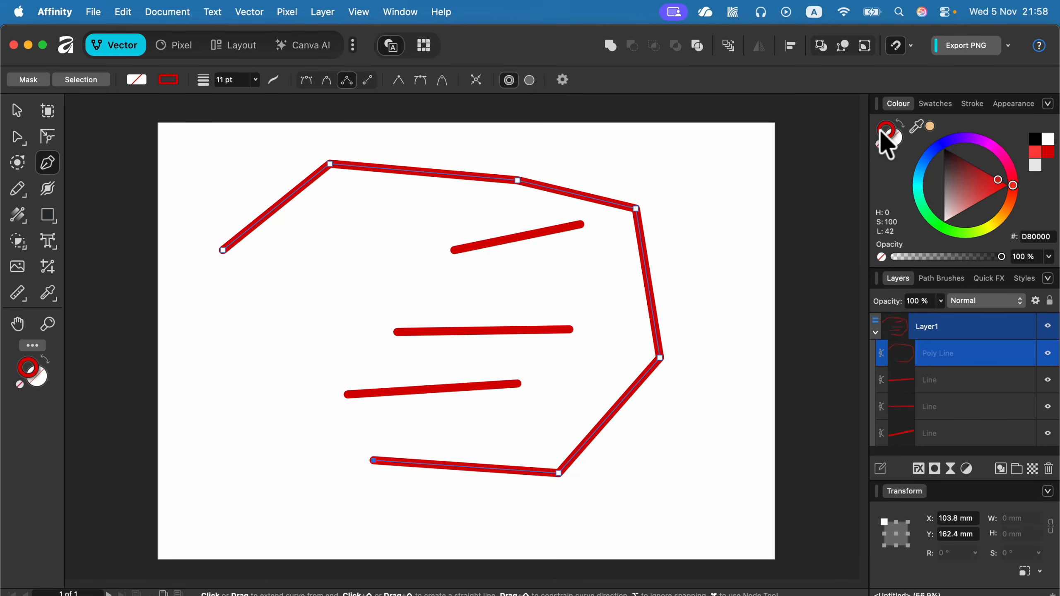
click(971, 105)
click(965, 151)
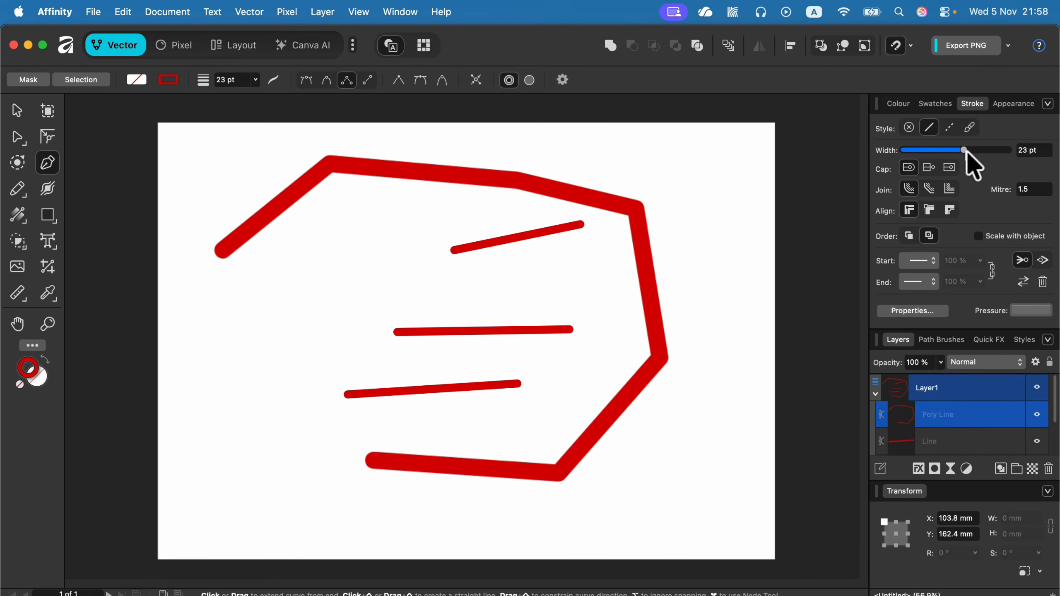
mouse_move(966, 151)
mouse_down()
mouse_move(982, 150)
mouse_move(908, 151)
mouse_up()
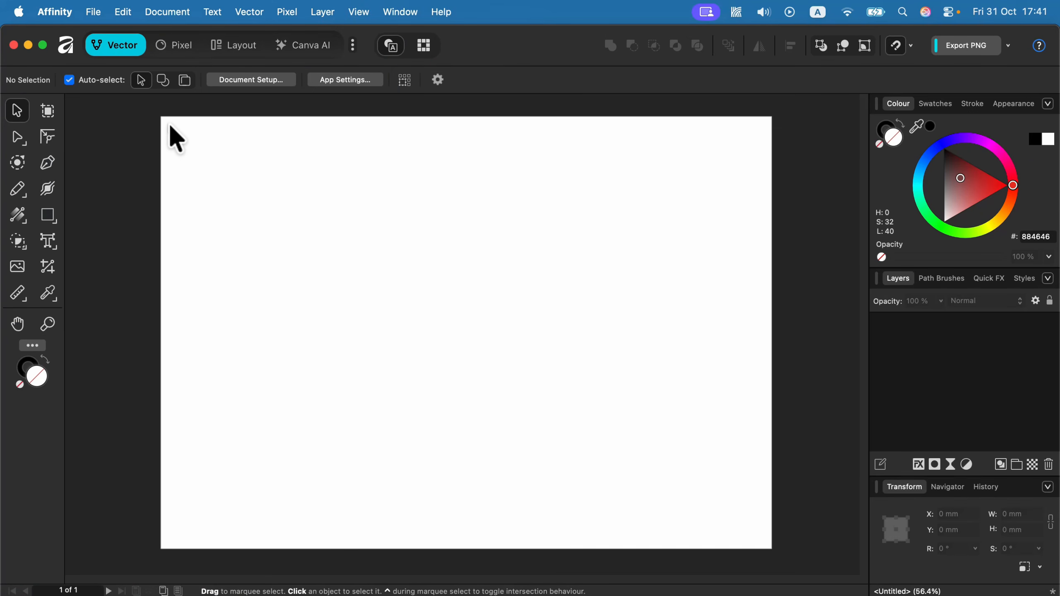
Insert a 297 × 210 mm artboard covering the blank page with the Document size preset
click(48, 113)
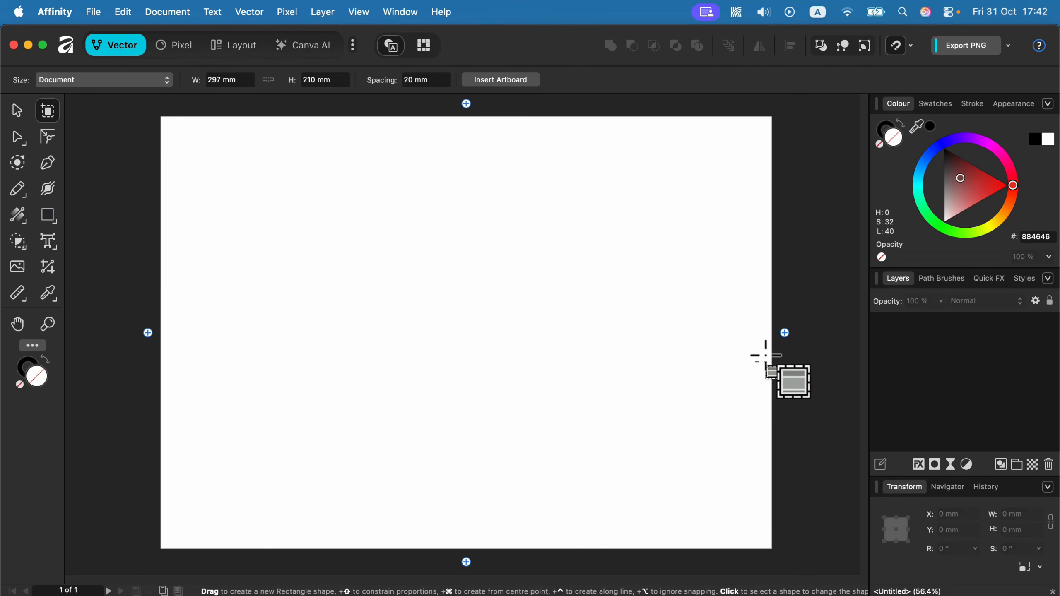
click(505, 82)
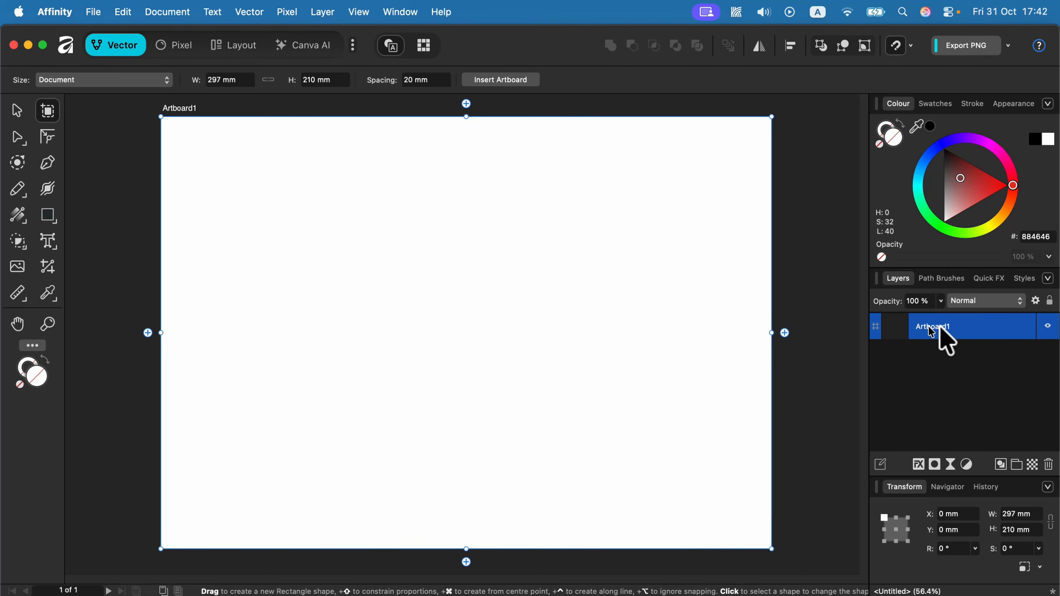
Select the artboard by its title and try red and muted purple fills on it
click(16, 111)
click(189, 200)
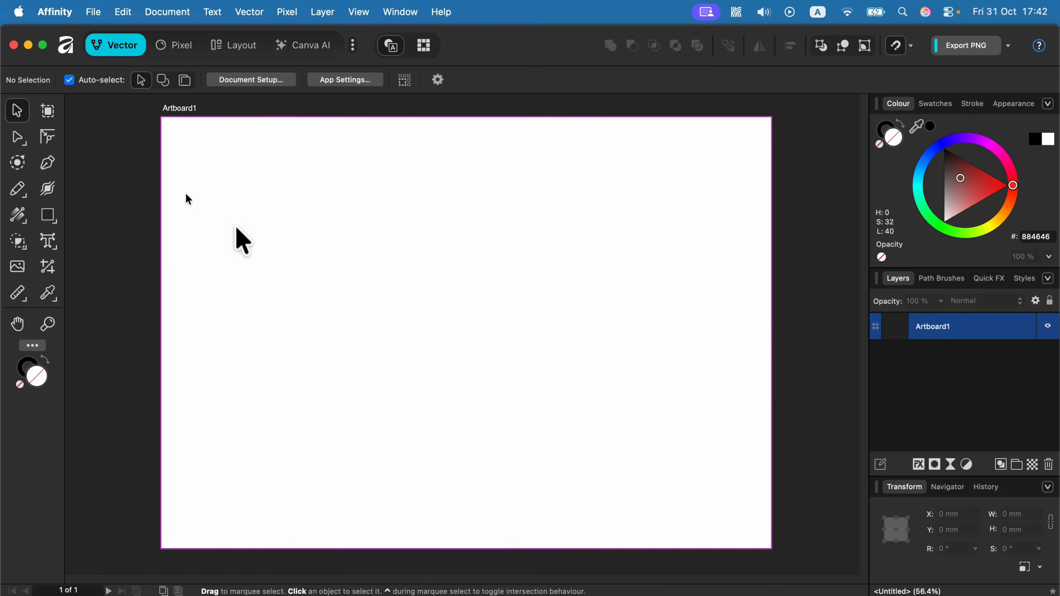
click(190, 110)
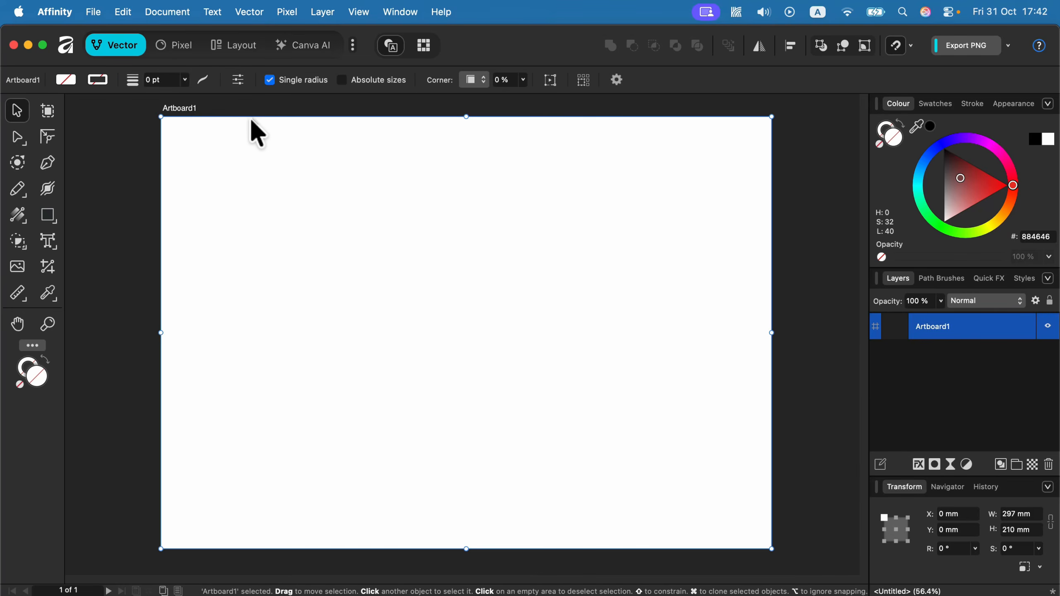
click(974, 172)
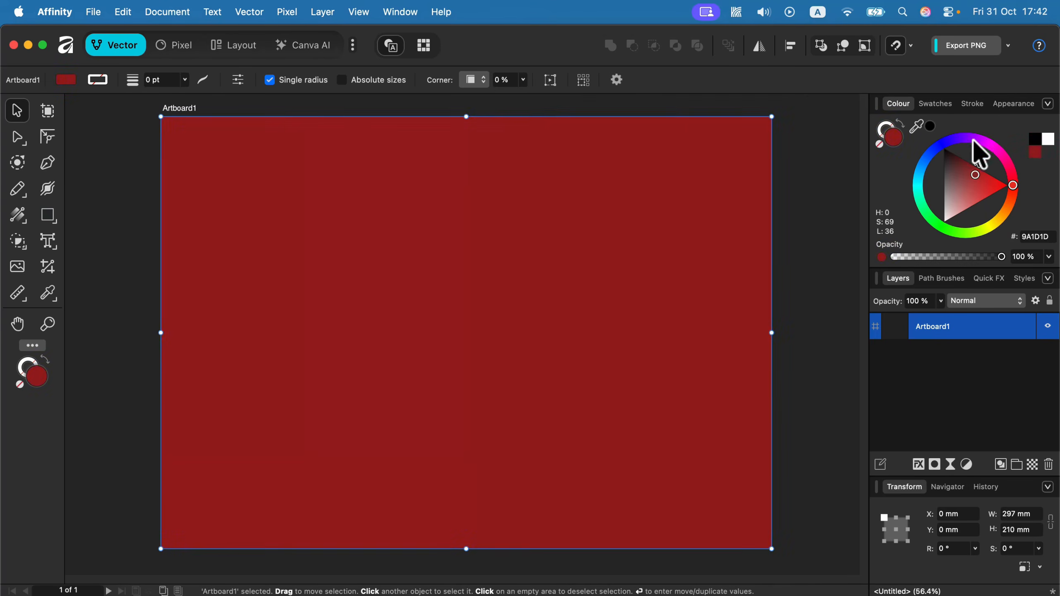
click(973, 139)
click(974, 185)
click(953, 208)
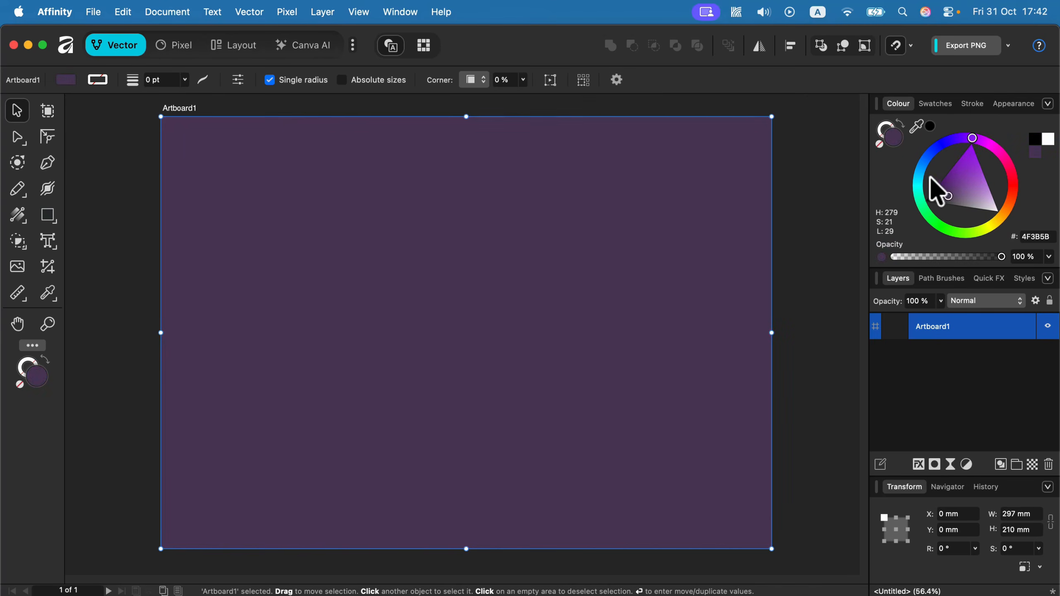
Try green, brown and other hues for the artboard's fill, ending on light blue 8090EF
click(918, 180)
click(937, 235)
click(1016, 215)
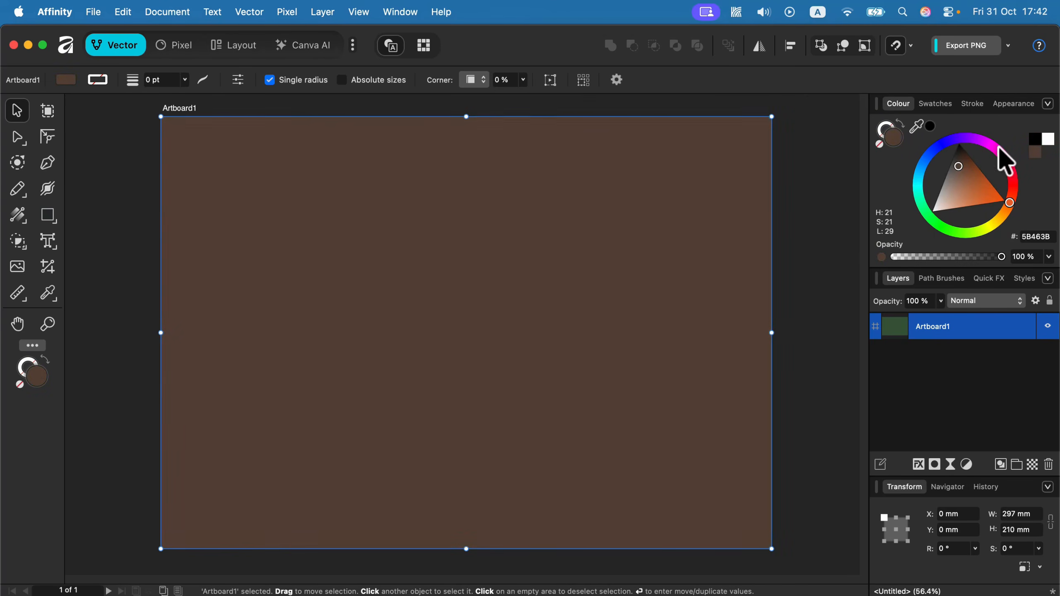
click(997, 149)
click(933, 145)
mouse_move(976, 181)
mouse_down()
mouse_move(924, 177)
mouse_move(973, 169)
mouse_up()
Insert a second 297 × 210 mm artboard beside the first with 20 mm spacing
click(45, 113)
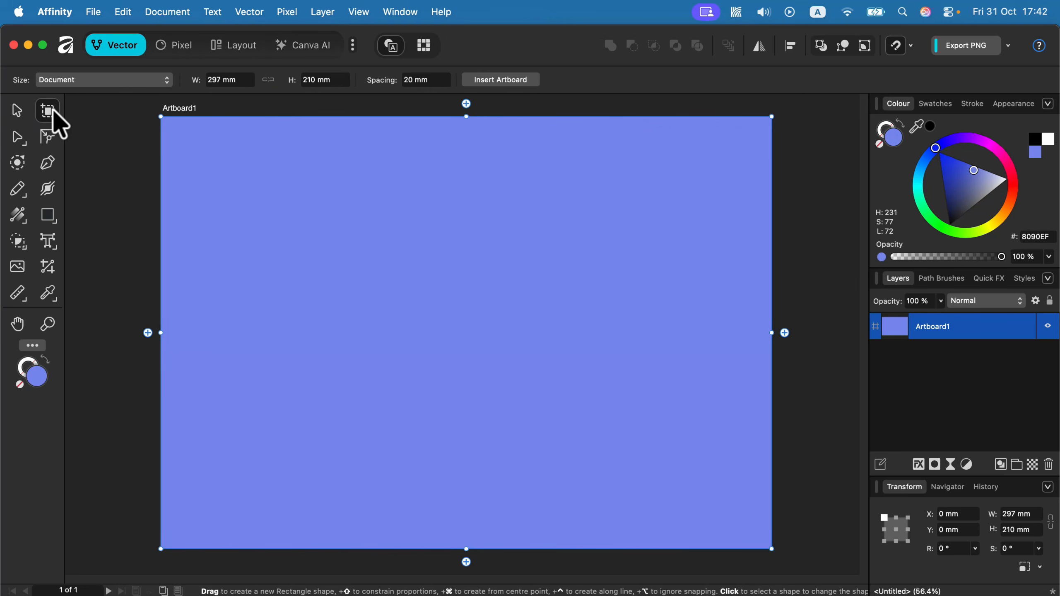
click(510, 92)
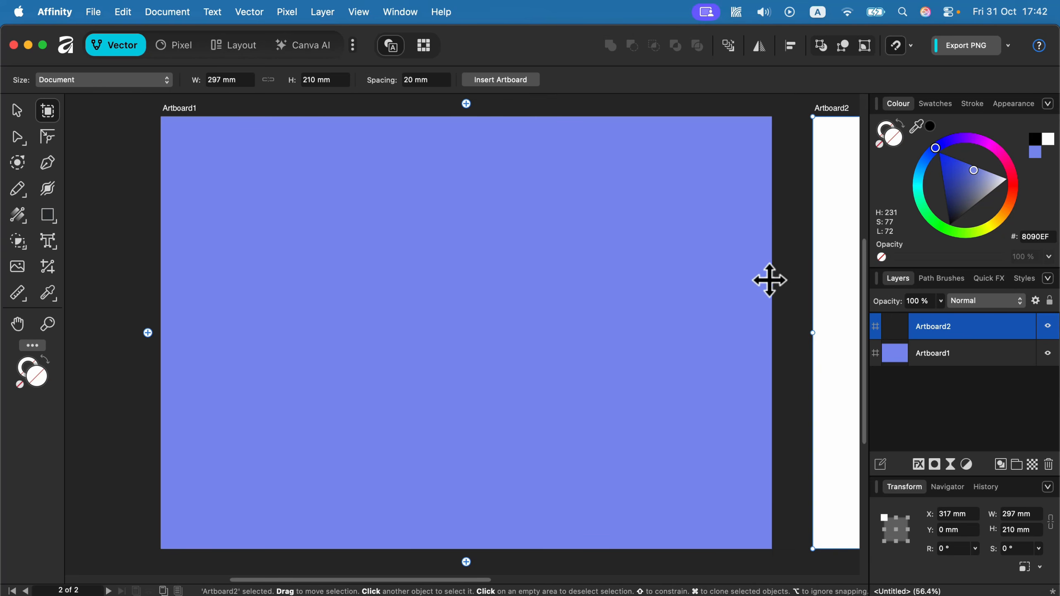
key(space)
drag(799, 244, 491, 265)
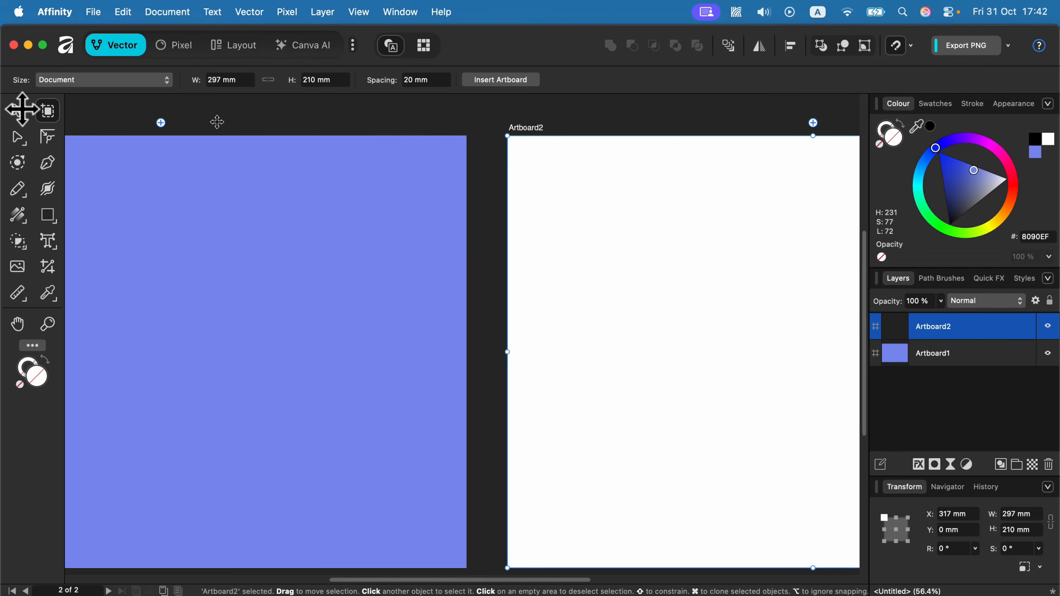
Select the second artboard by its title and delete it
click(17, 117)
click(489, 107)
click(532, 125)
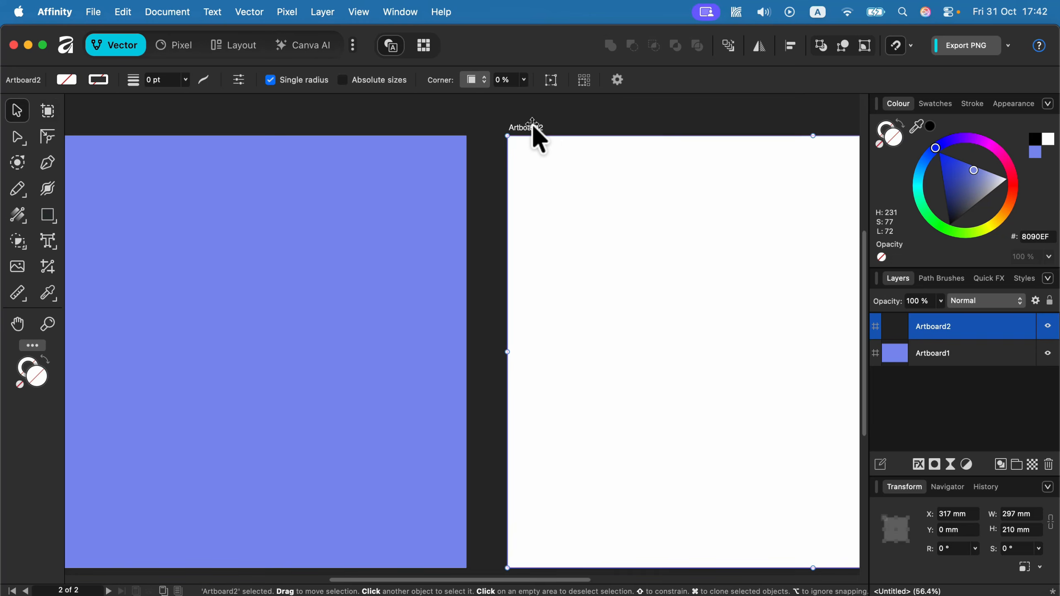
key(Delete)
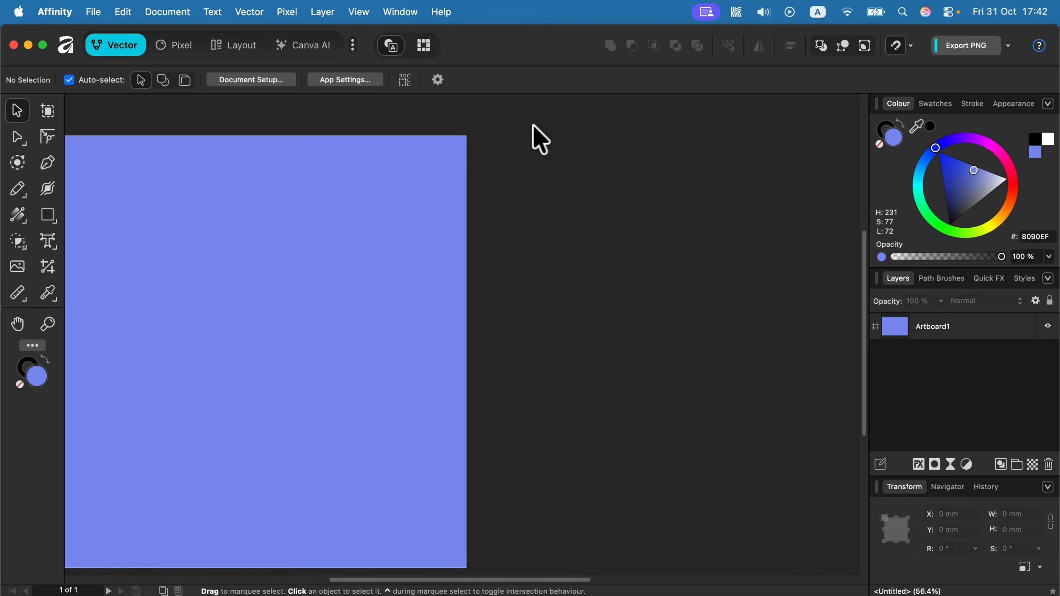
Select the remaining artboard by its title and set its fill to white
drag(146, 177, 450, 166)
click(178, 116)
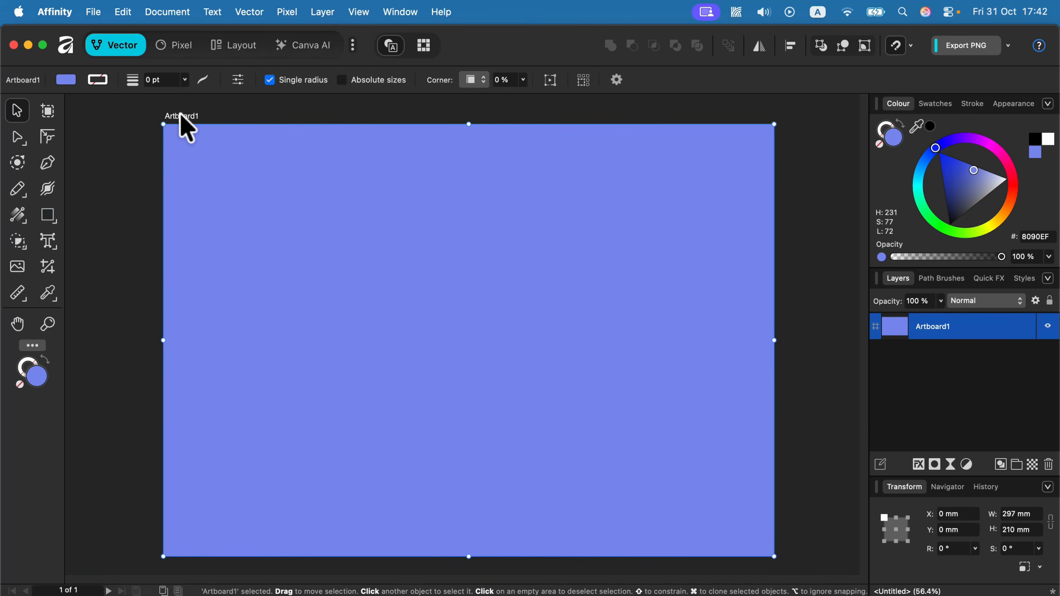
drag(982, 190, 1036, 189)
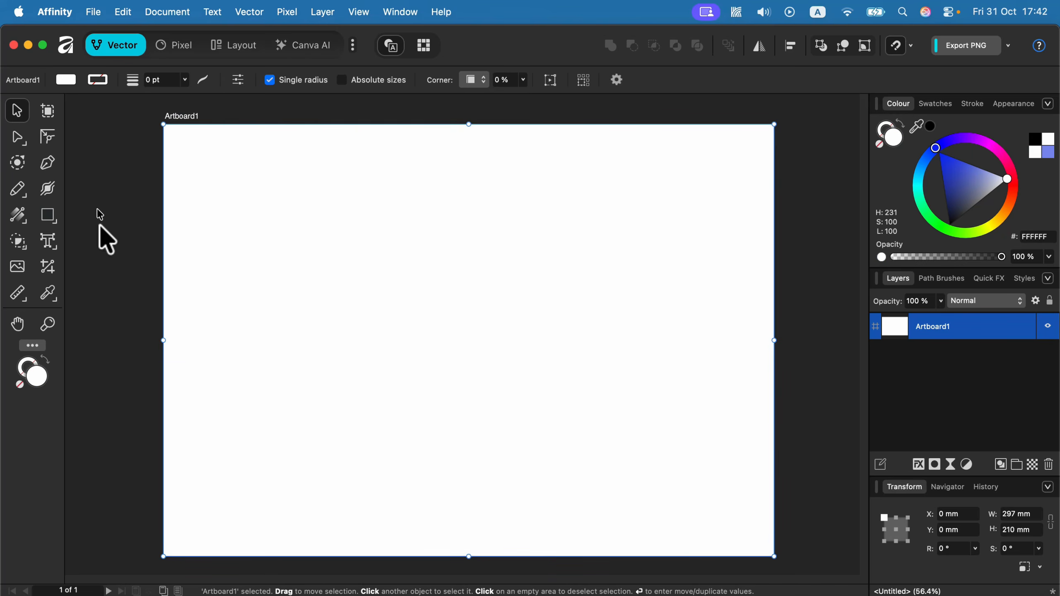
Apply a radial gradient fill to the artboard from white to pink FF00D6, with its mid point at 54%
click(67, 81)
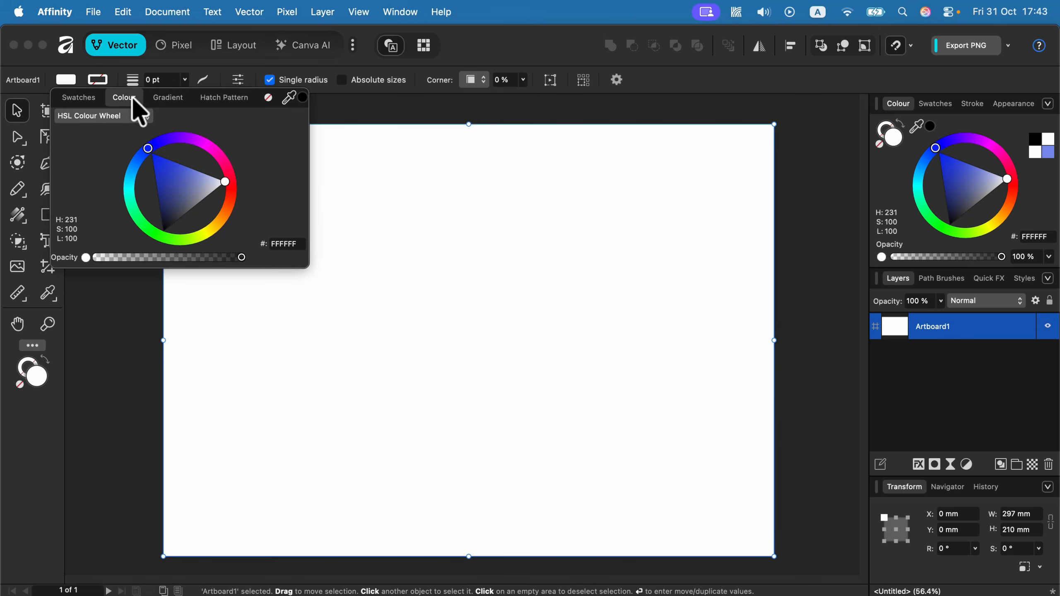
click(175, 100)
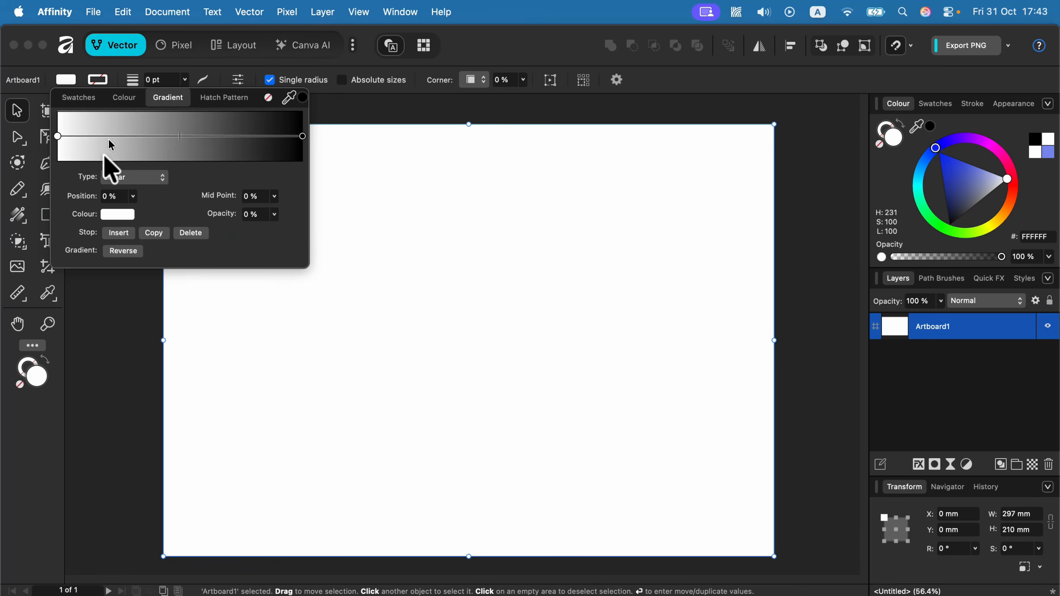
click(136, 178)
click(125, 211)
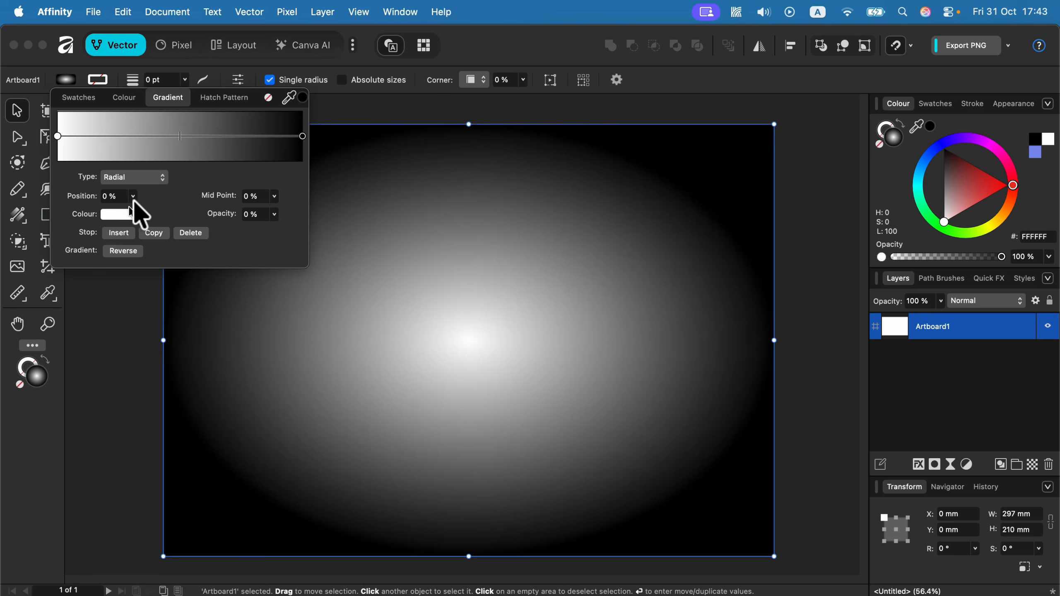
click(302, 137)
click(111, 216)
click(213, 285)
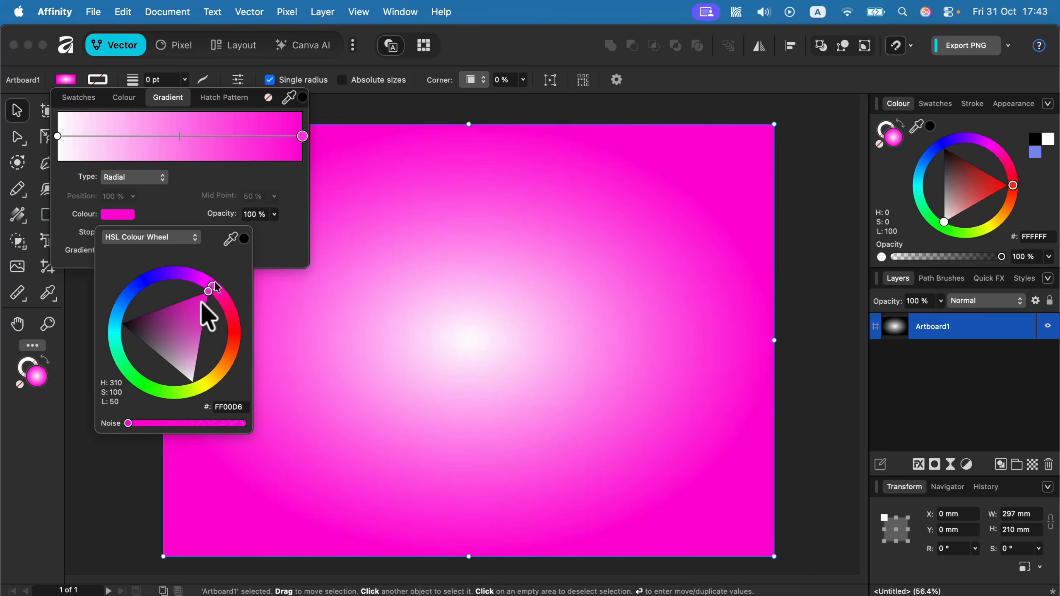
mouse_move(180, 138)
mouse_down()
mouse_move(129, 138)
mouse_move(189, 141)
mouse_up()
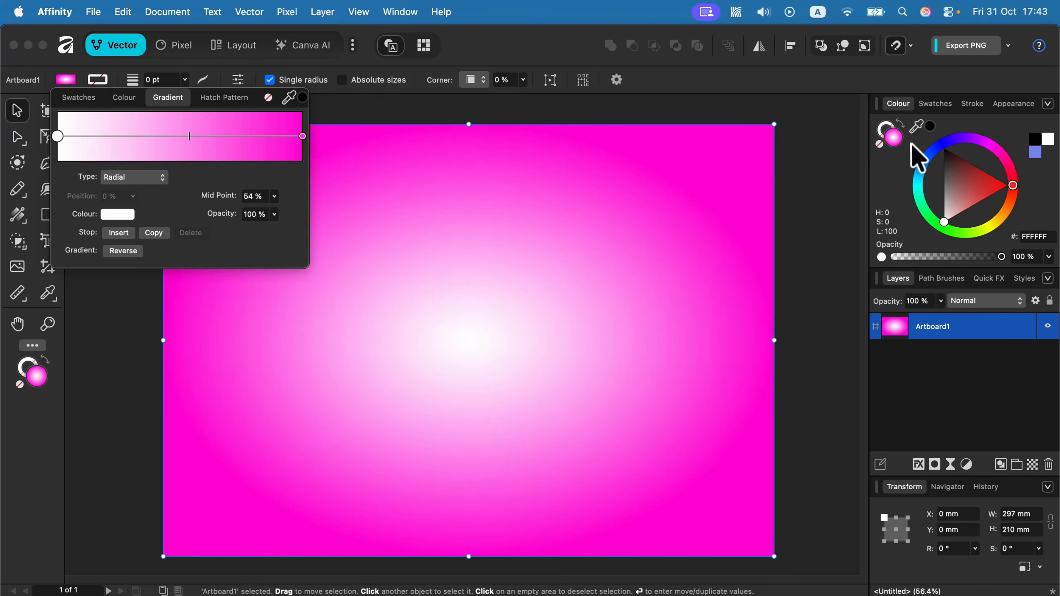
Reset the artboard's fill to white and draw a 297 × 210 mm rectangle covering the whole artboard
drag(959, 202, 839, 300)
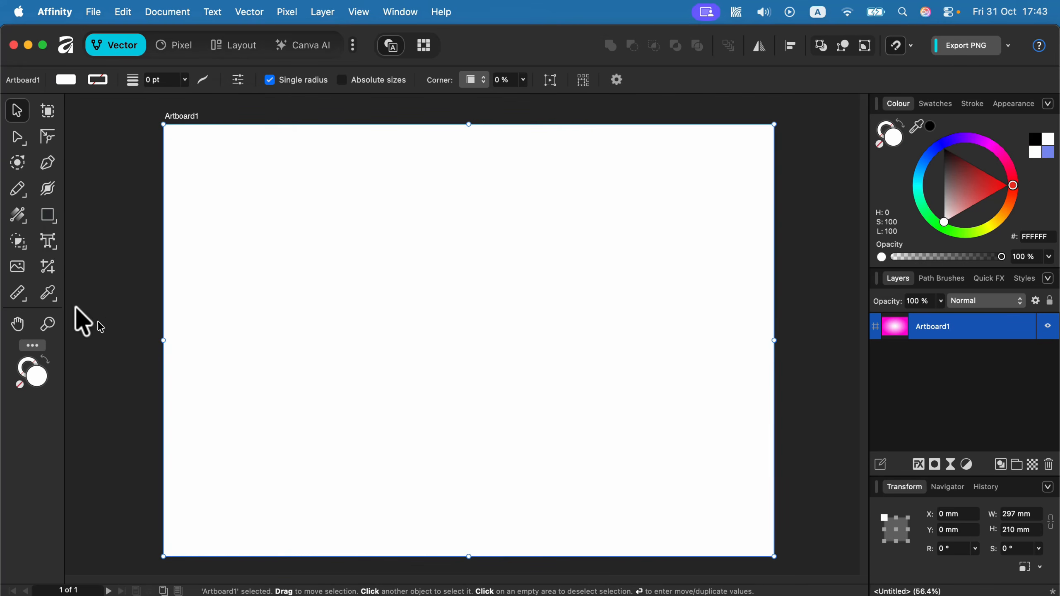
click(48, 215)
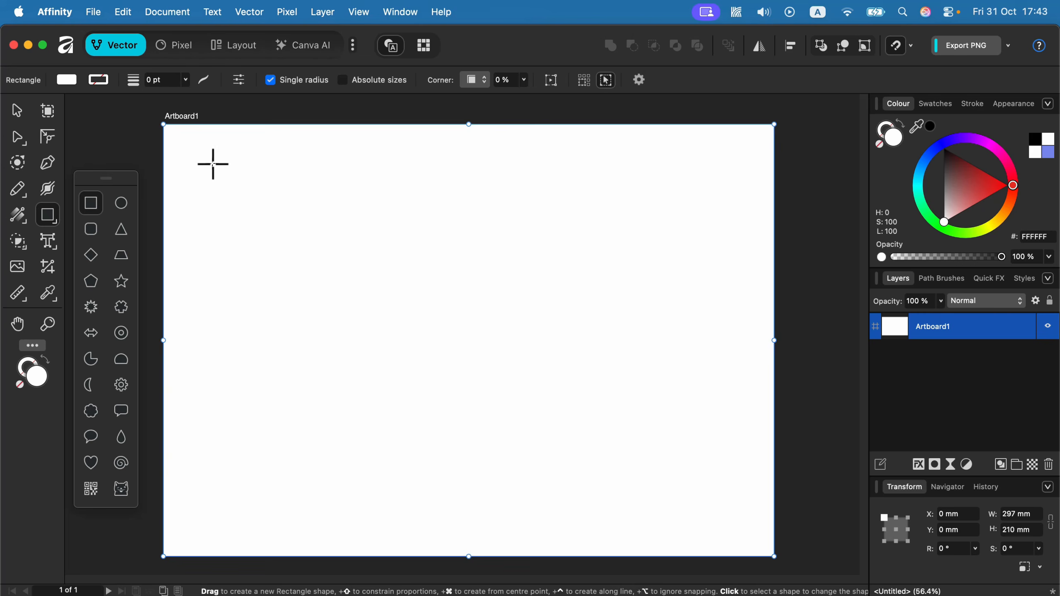
drag(213, 164, 701, 462)
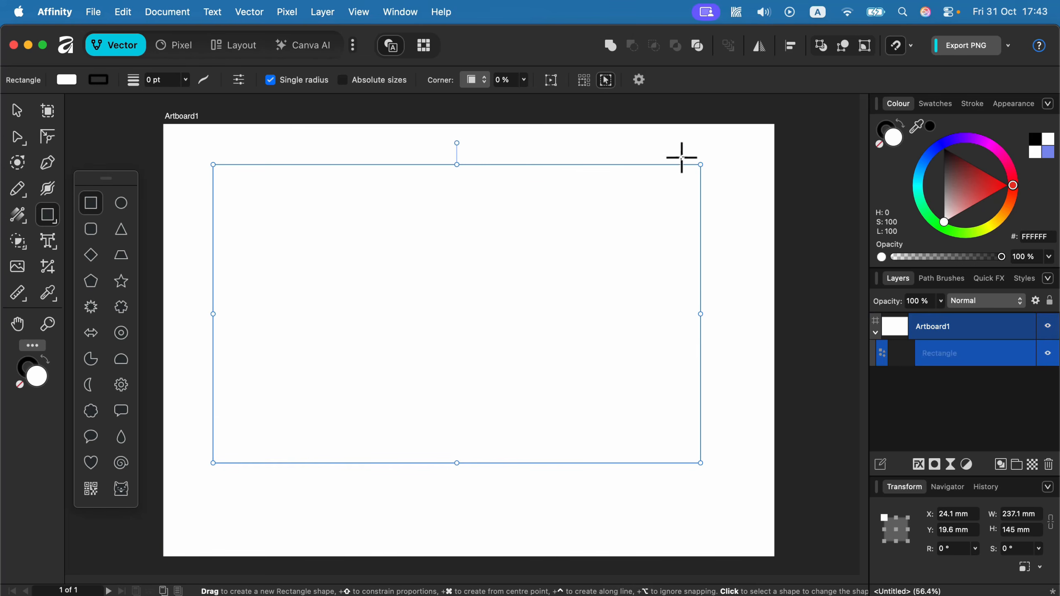
drag(701, 165, 774, 124)
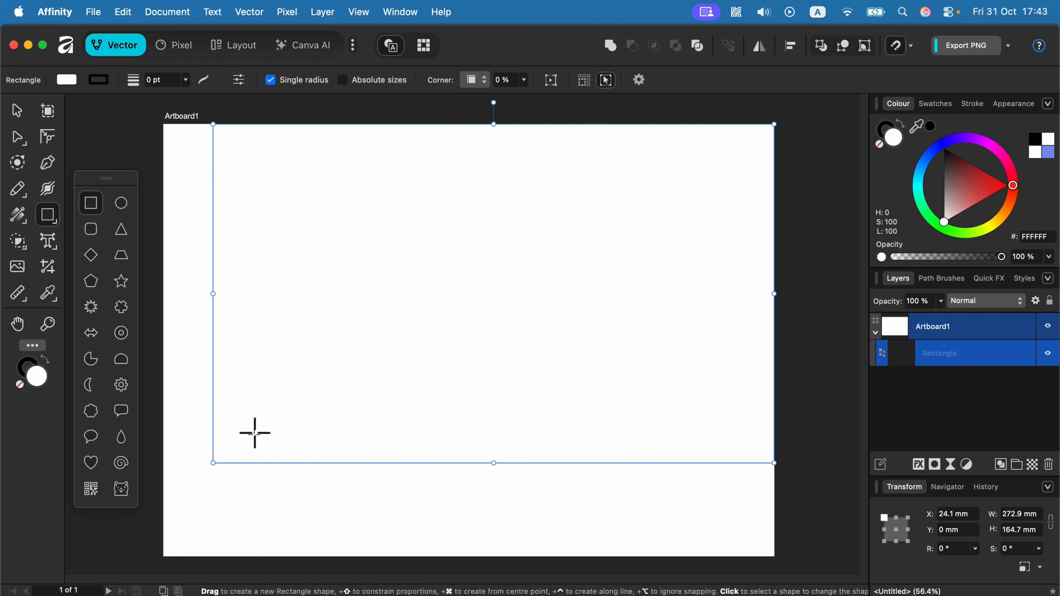
drag(212, 462, 163, 557)
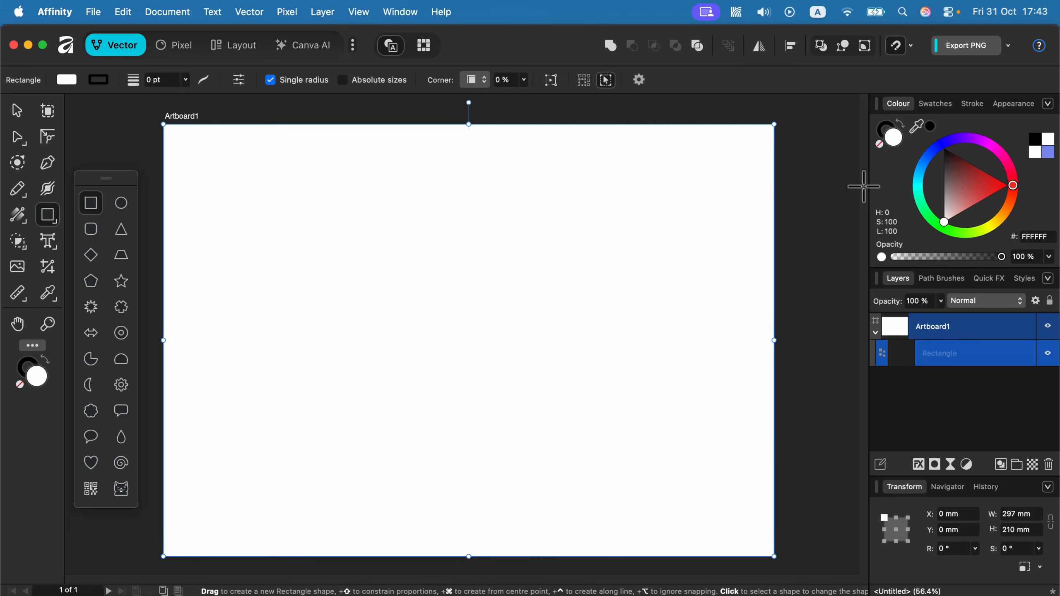
Remove the rectangle's stroke and fill it with purple 8000A8
click(889, 128)
click(878, 143)
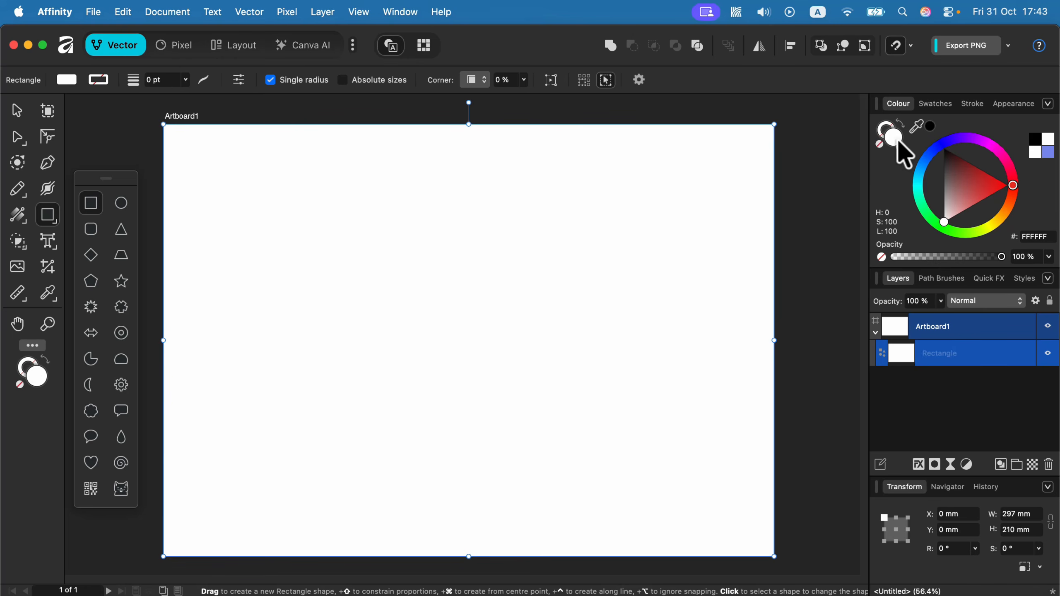
click(984, 171)
click(979, 140)
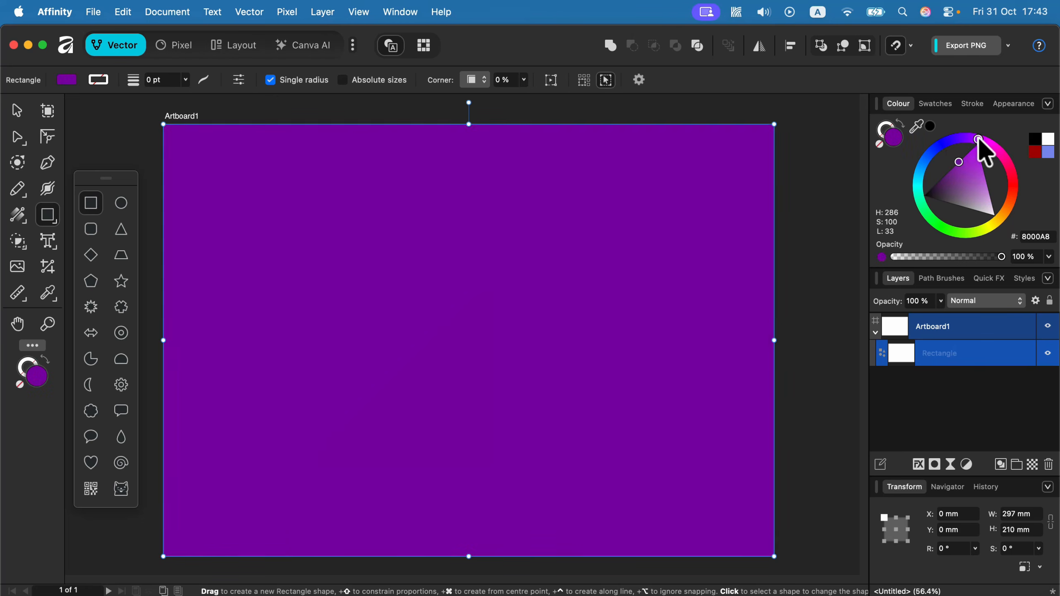
Rename the rectangle's layer to "backdrop" and lock it
double_click(943, 353)
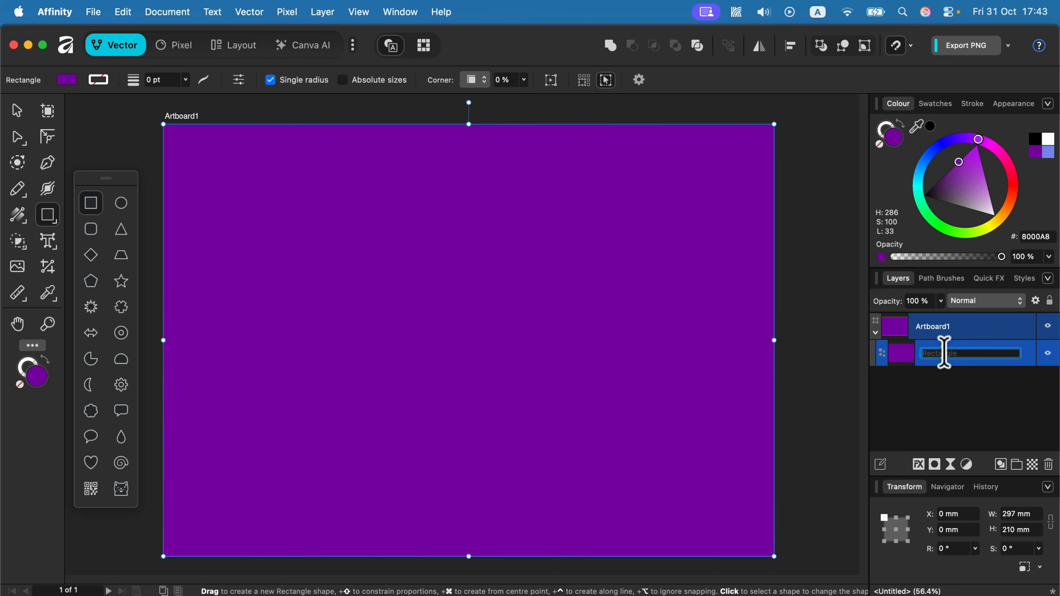
text(backdrop)
key(Return)
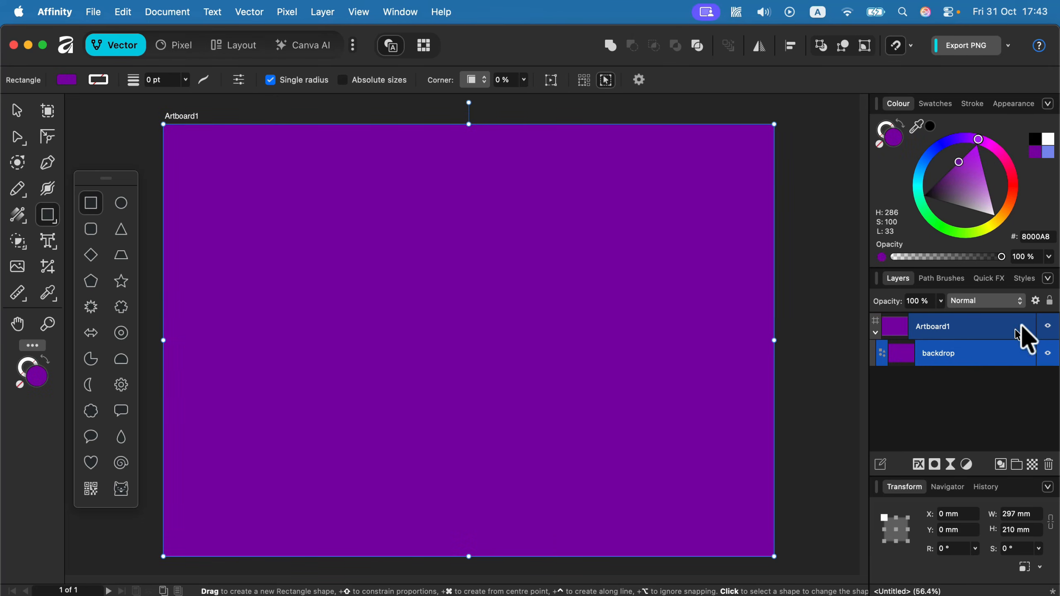
click(1050, 301)
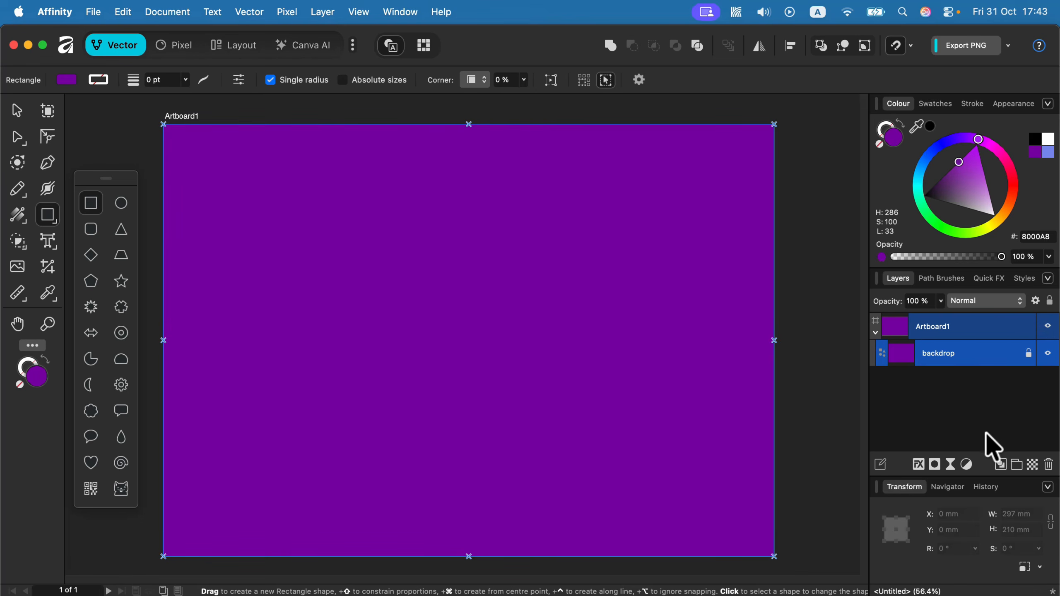
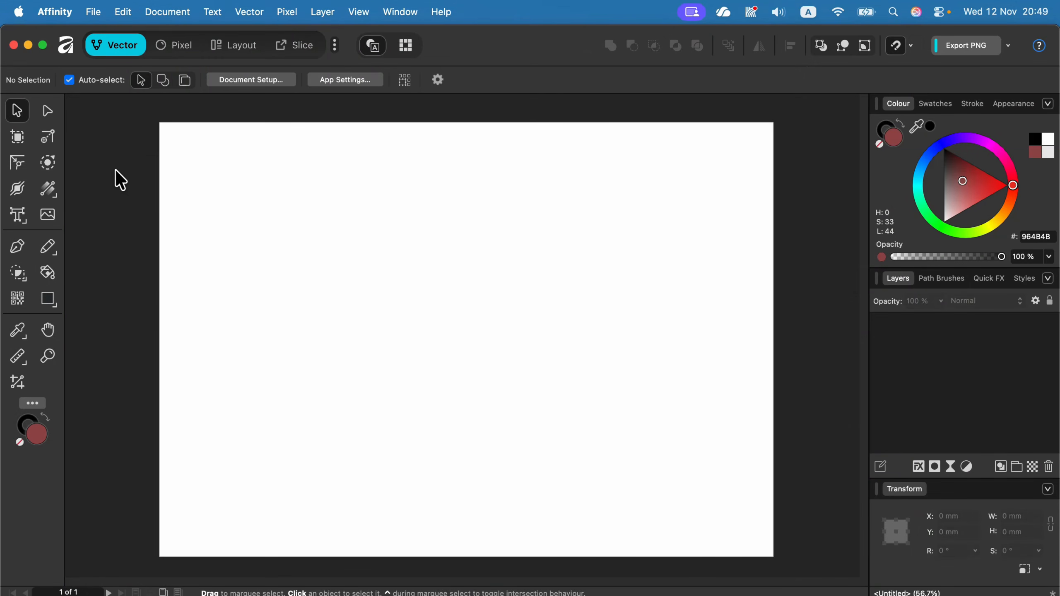
Draw a rectangle about 267 × 188 mm covering most of the blank page
click(48, 188)
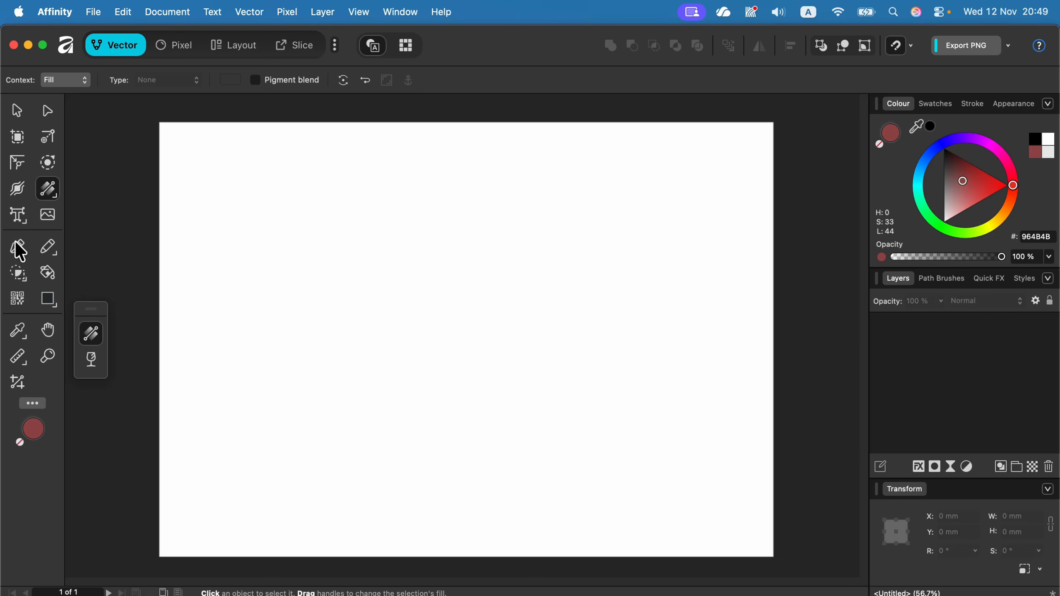
click(48, 304)
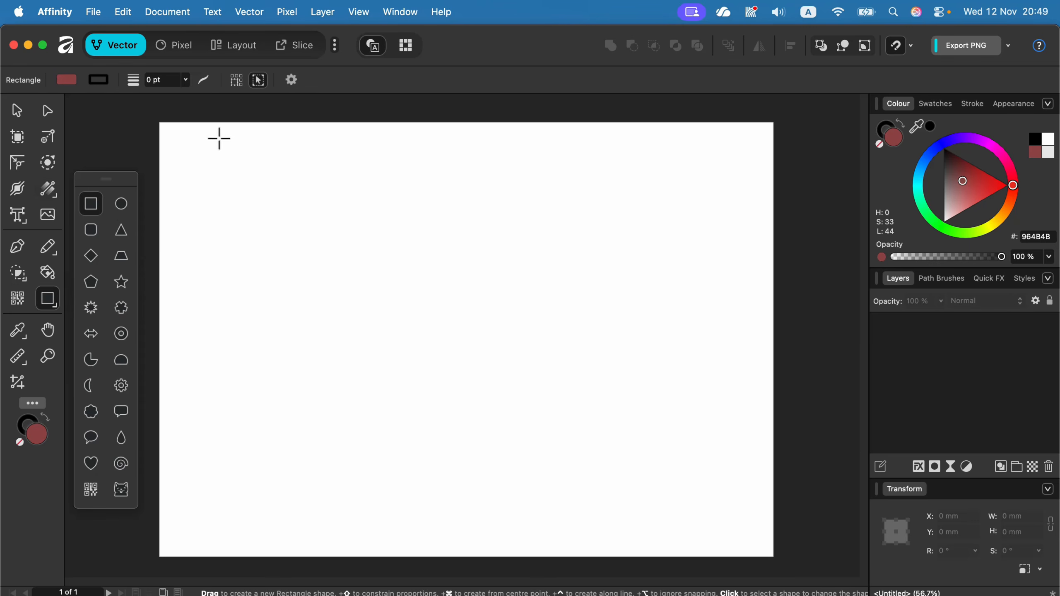
drag(183, 137, 734, 525)
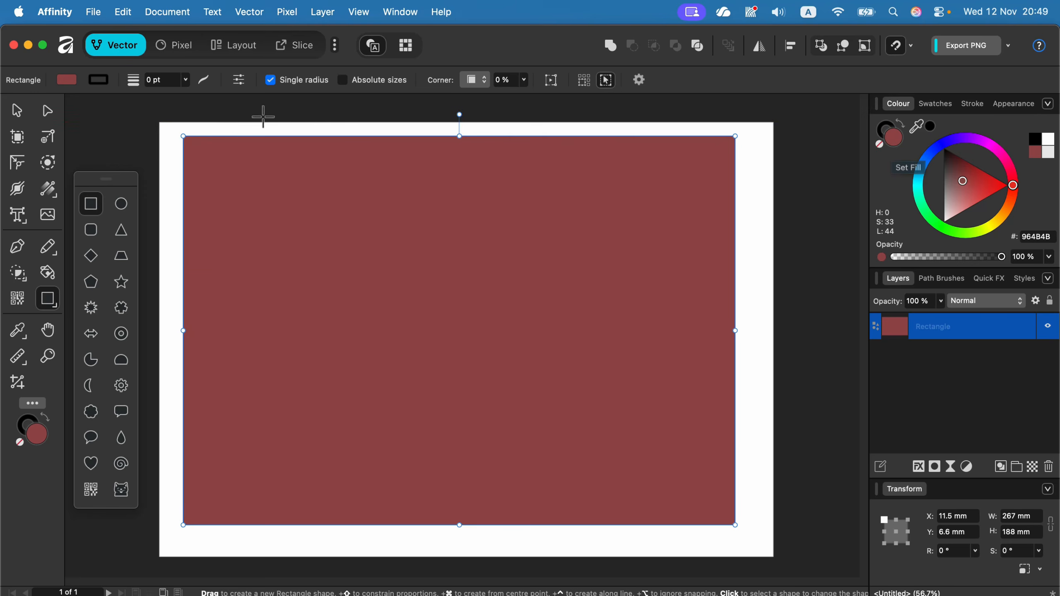
Apply a linear gradient diagonally across the rectangle from upper left to lower right, and set its start stop to magenta D100B9
click(49, 189)
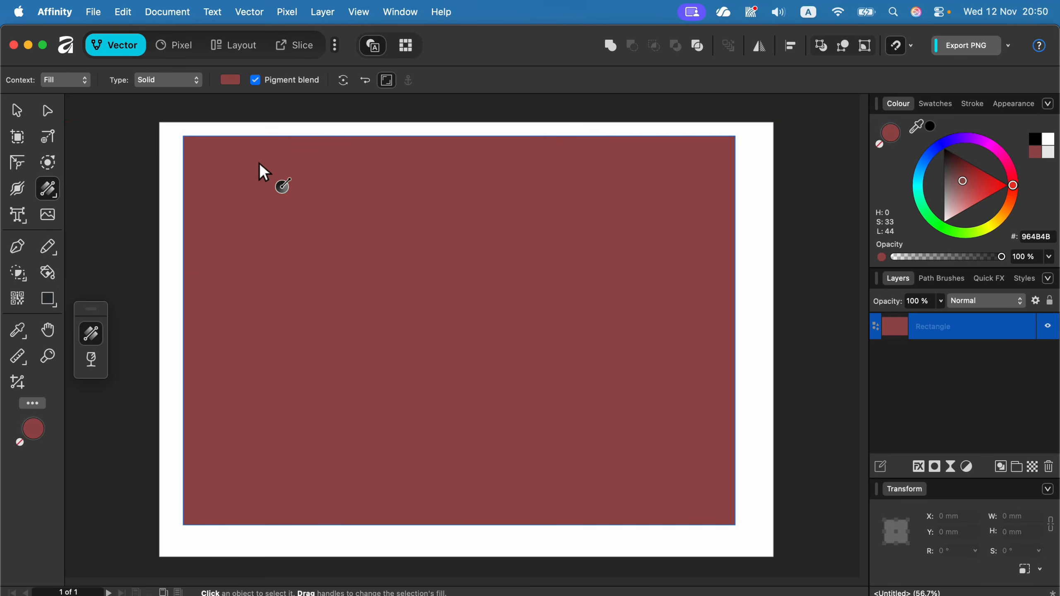
drag(215, 159, 673, 458)
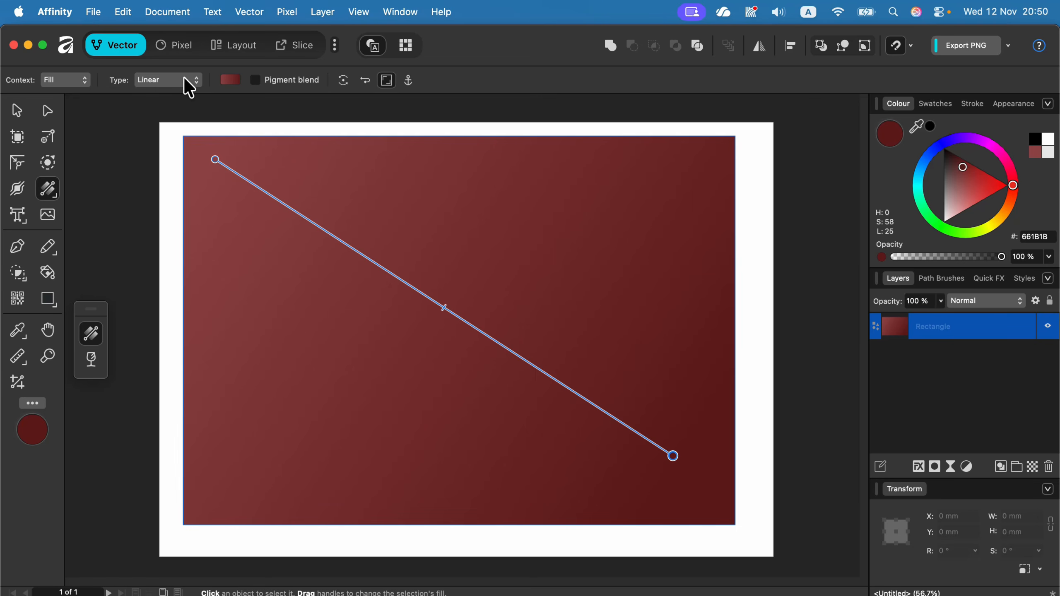
click(230, 80)
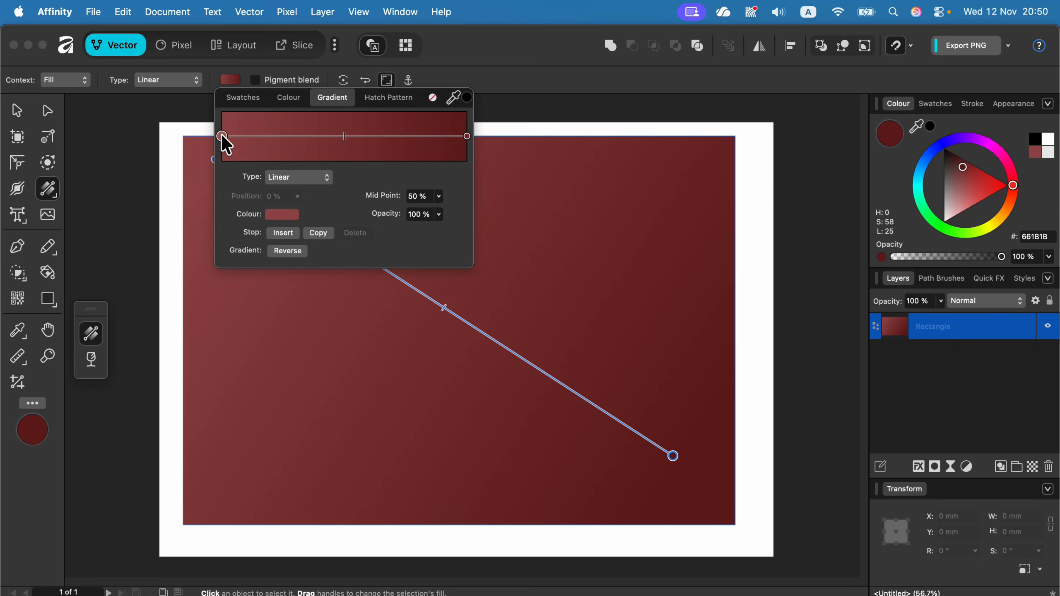
click(294, 214)
drag(380, 297, 351, 294)
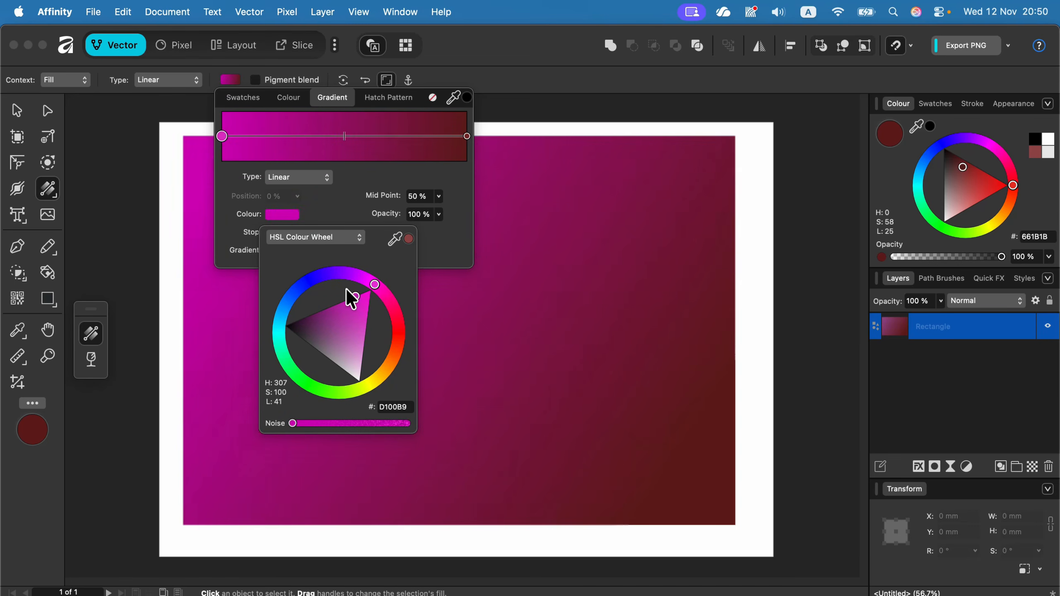
Set the linear gradient's end stop to dark blue 12085B and add a moderate amount of noise to it
click(467, 136)
click(284, 215)
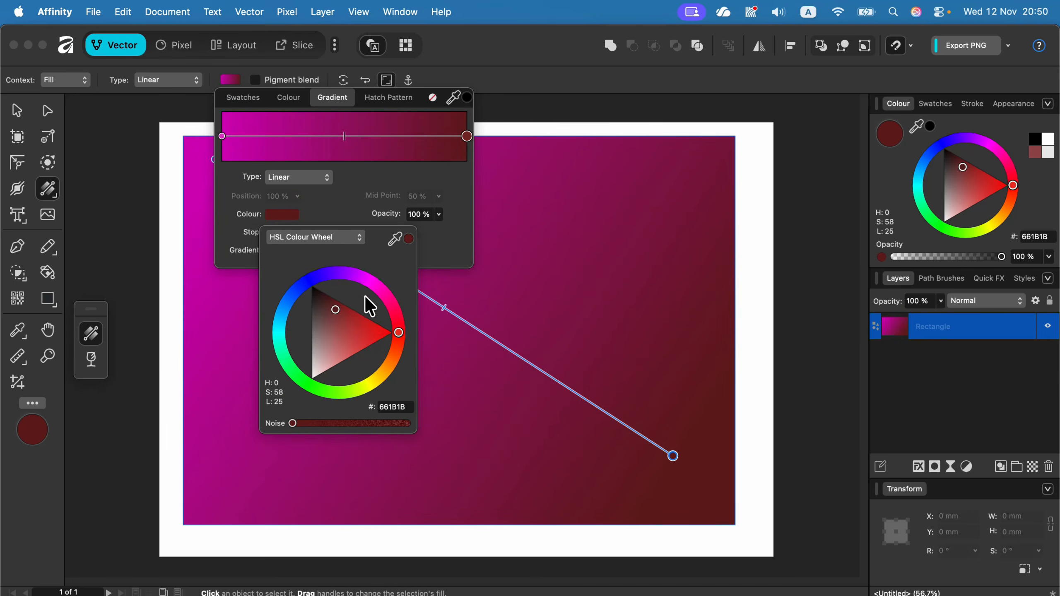
drag(399, 334, 308, 265)
drag(322, 350, 316, 350)
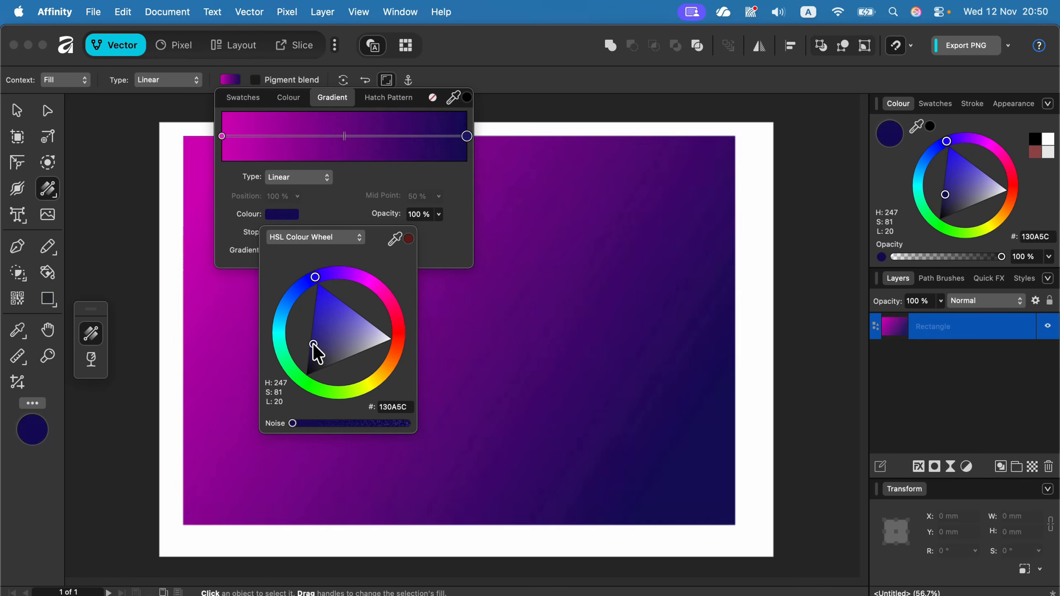
drag(292, 423, 336, 425)
click(14, 109)
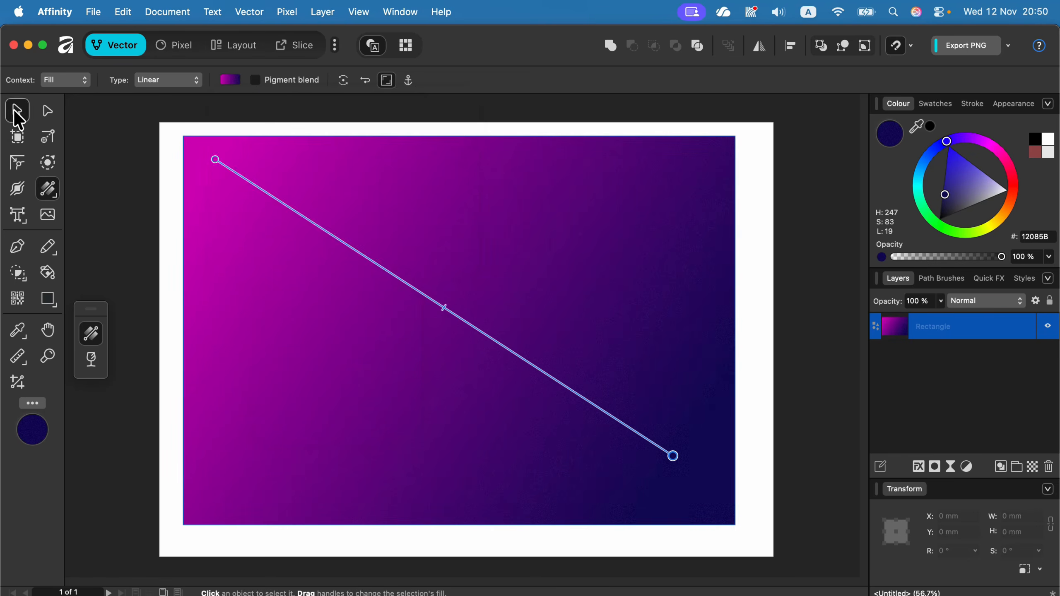
Change the rectangle's fill type to Mesh, pull its central junction towards the upper right and bend that junction's right handle downwards
click(15, 110)
click(53, 187)
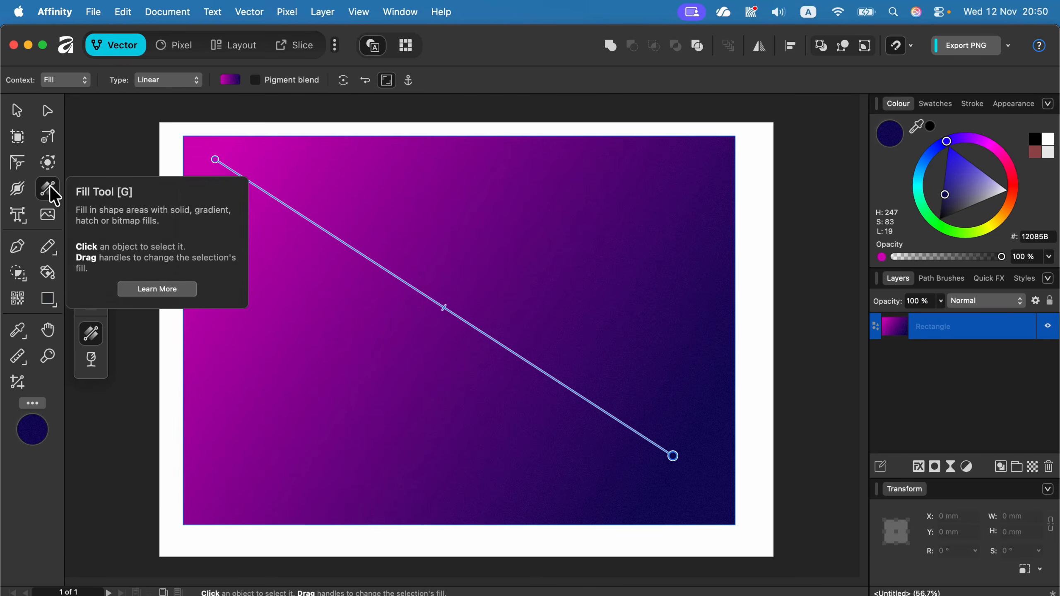
click(162, 81)
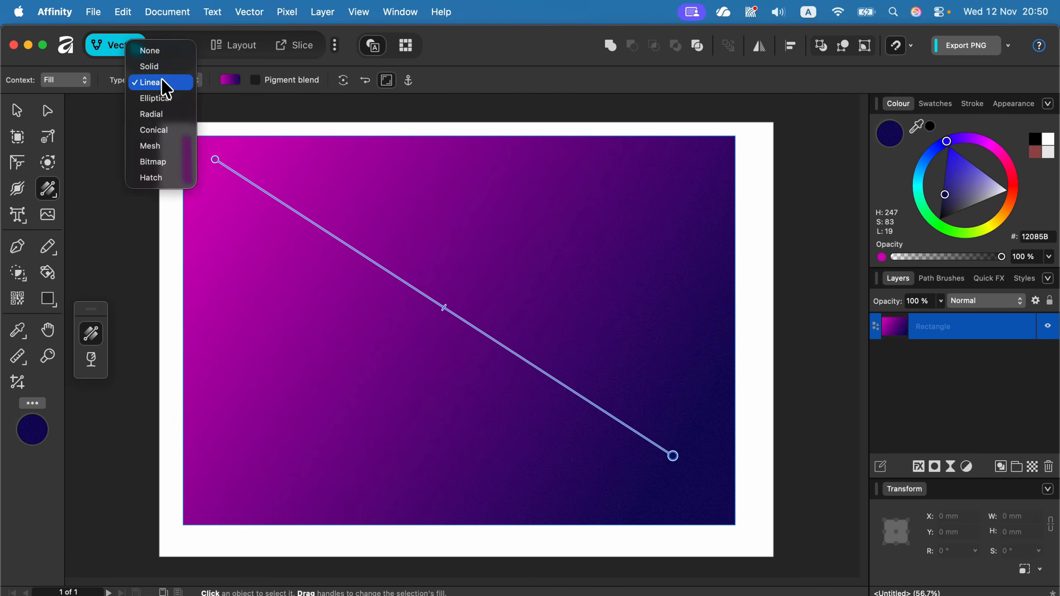
click(163, 147)
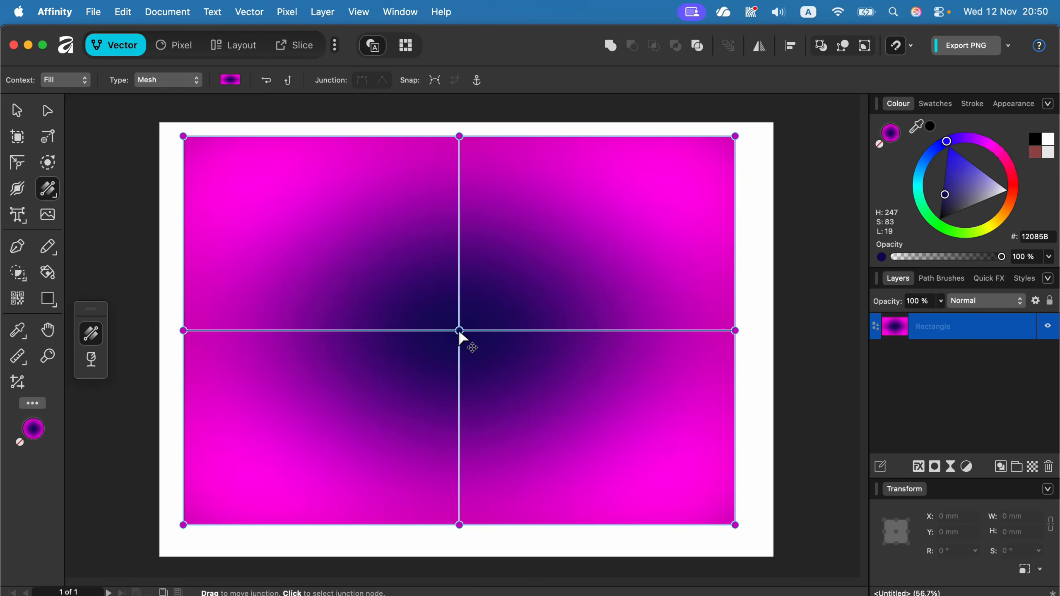
drag(459, 330, 568, 230)
drag(653, 225, 650, 294)
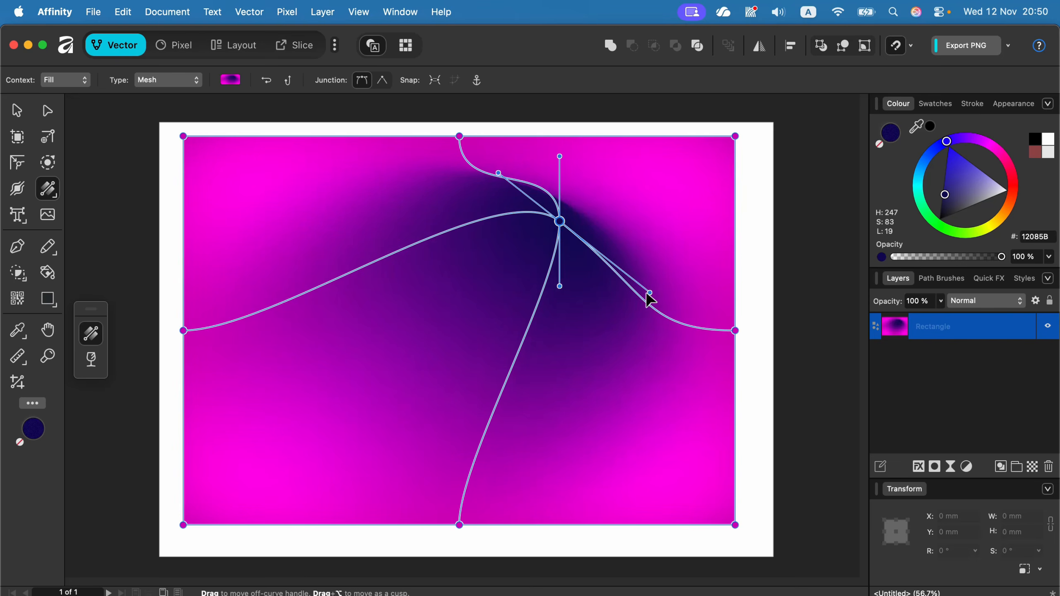
Add two mesh junctions in the left half, pulling one to the lower left and one to the upper left, and reshape the top-edge node between them
double_click(347, 369)
drag(347, 370, 305, 453)
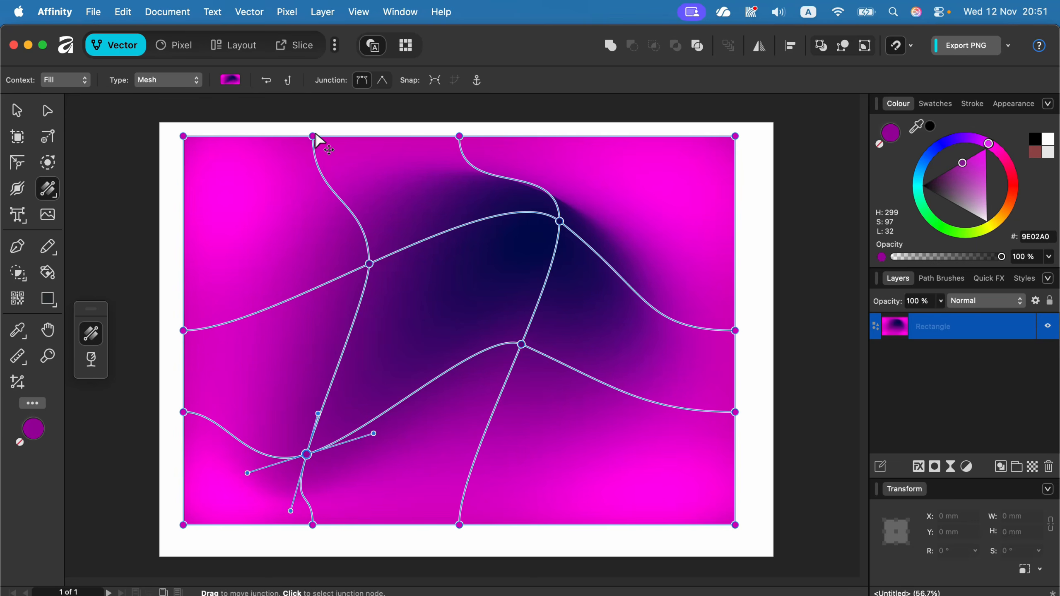
drag(313, 136, 401, 137)
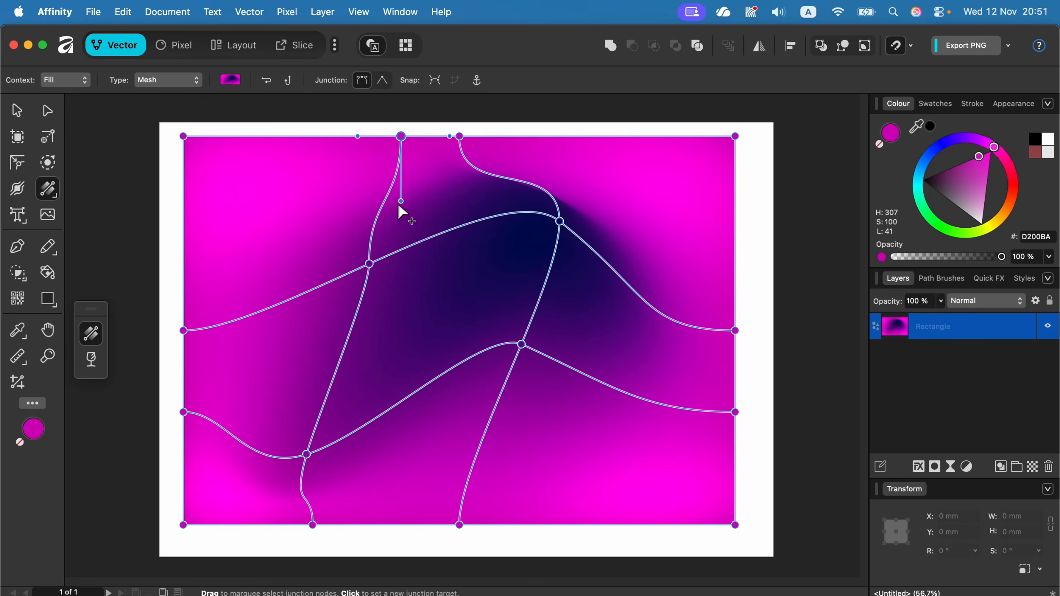
drag(391, 202, 322, 232)
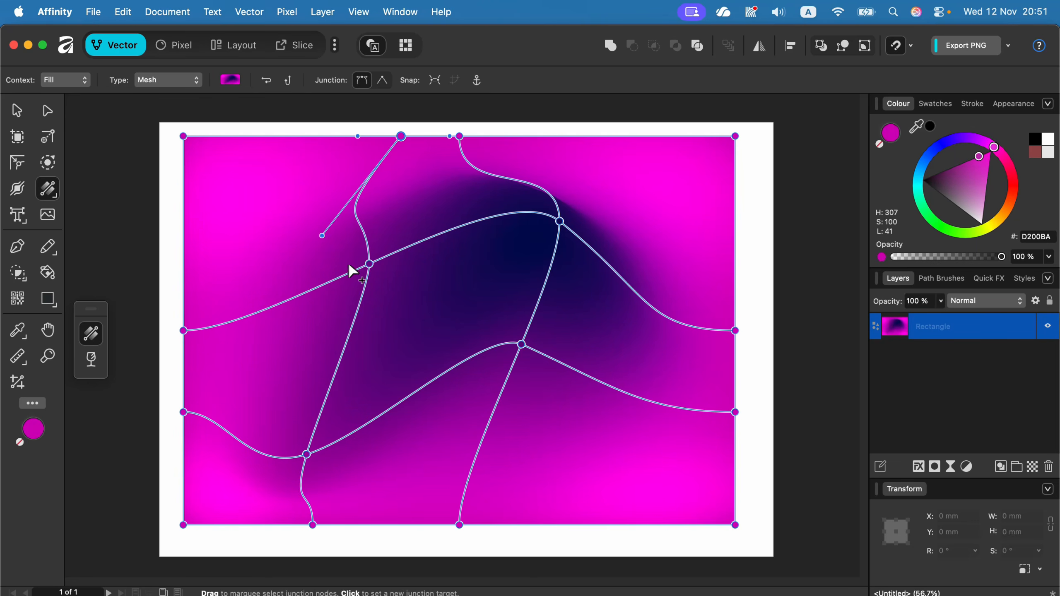
double_click(290, 297)
drag(290, 298, 266, 194)
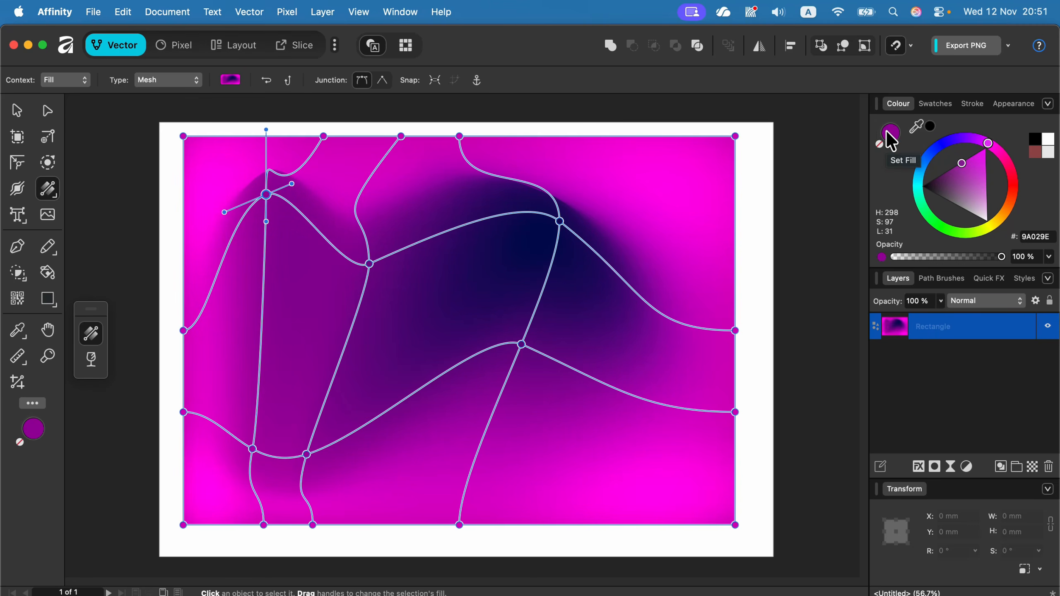
Colour the upper-left mesh junction teal, and move the dark junction nearer the upper-right corner with colour 082D5B
mouse_move(267, 195)
mouse_down()
mouse_move(293, 197)
mouse_move(243, 197)
mouse_move(259, 201)
mouse_up()
drag(957, 143, 918, 178)
drag(560, 221, 638, 201)
click(925, 159)
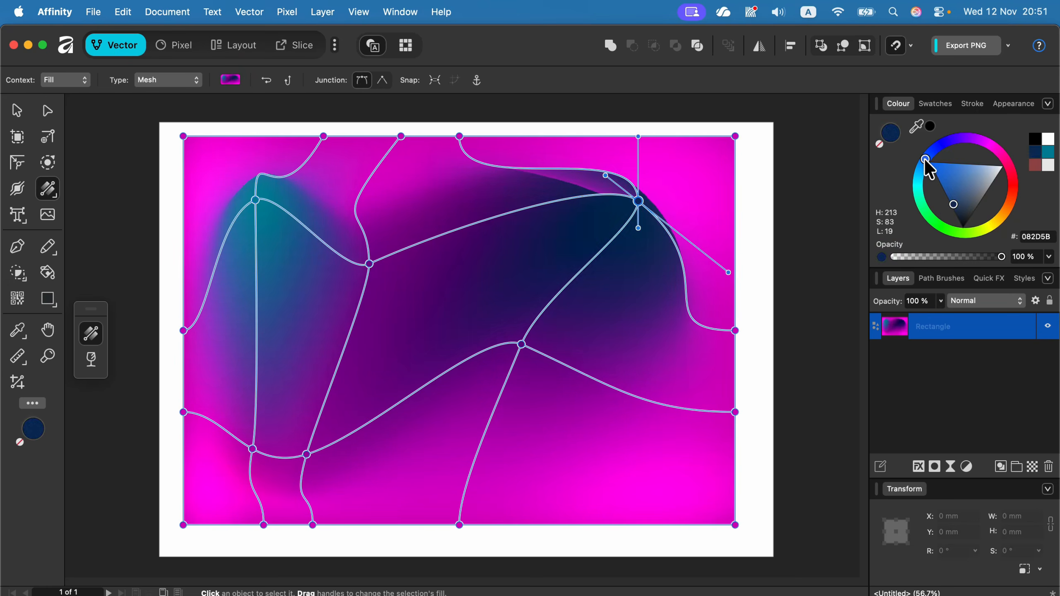
Reposition the navy upper-right mesh junction and stretch its handles to form a sharp curved edge, leaving the rectangle deselected
drag(637, 202, 391, 325)
drag(659, 113, 519, 181)
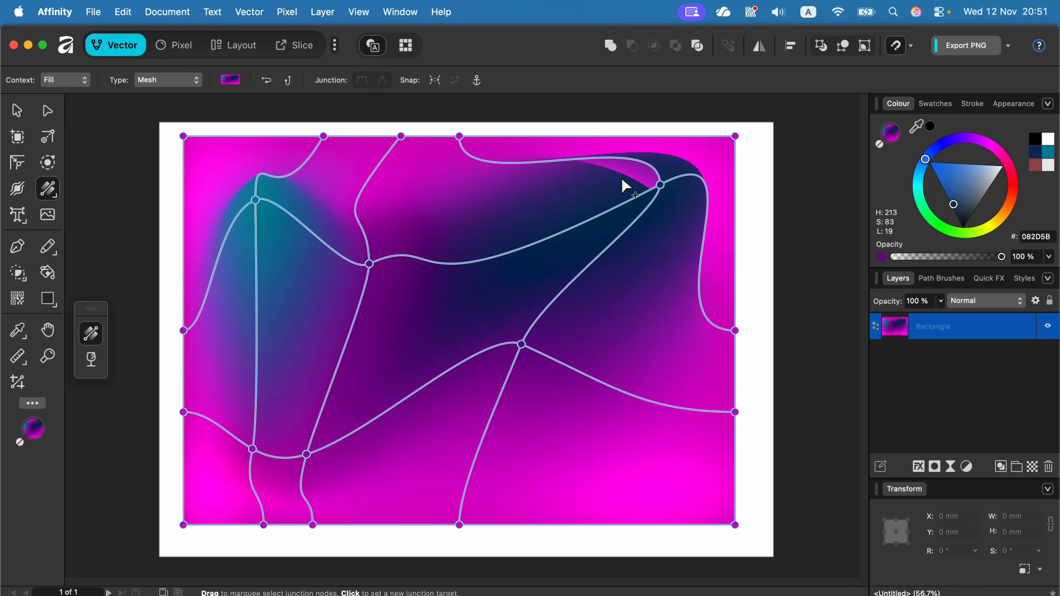
click(659, 185)
drag(661, 122, 696, 391)
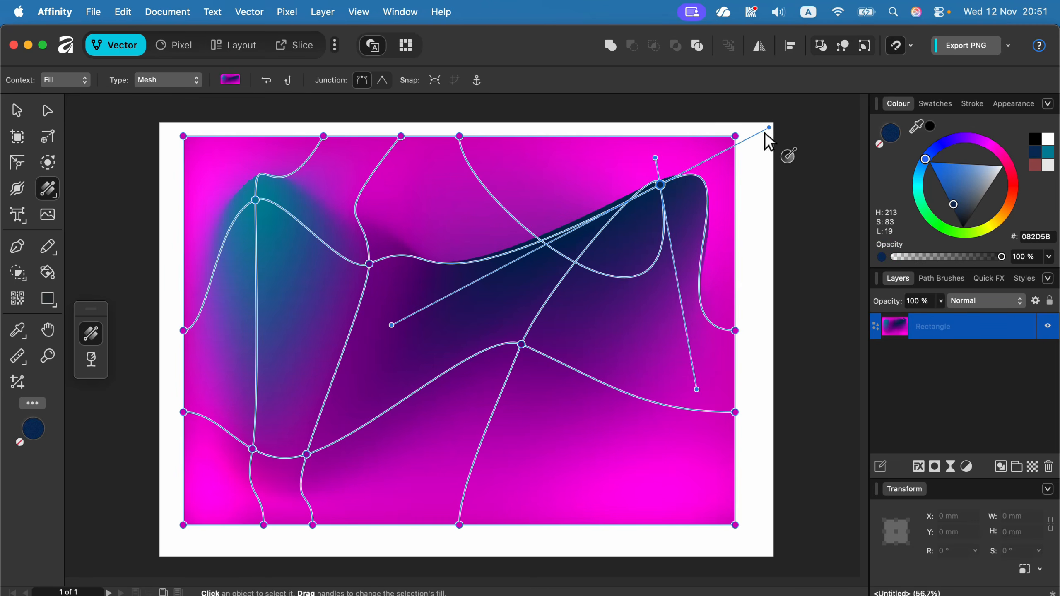
click(798, 147)
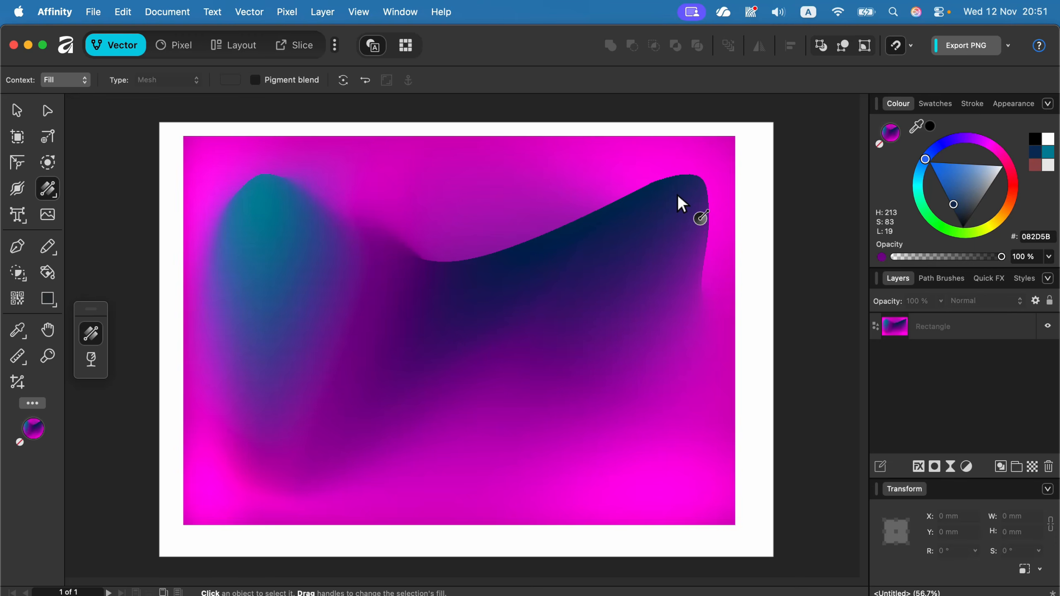
Reselect the rectangle's mesh fill and colour the interior junction just right of the teal one dark red 8D2104
click(14, 112)
click(349, 206)
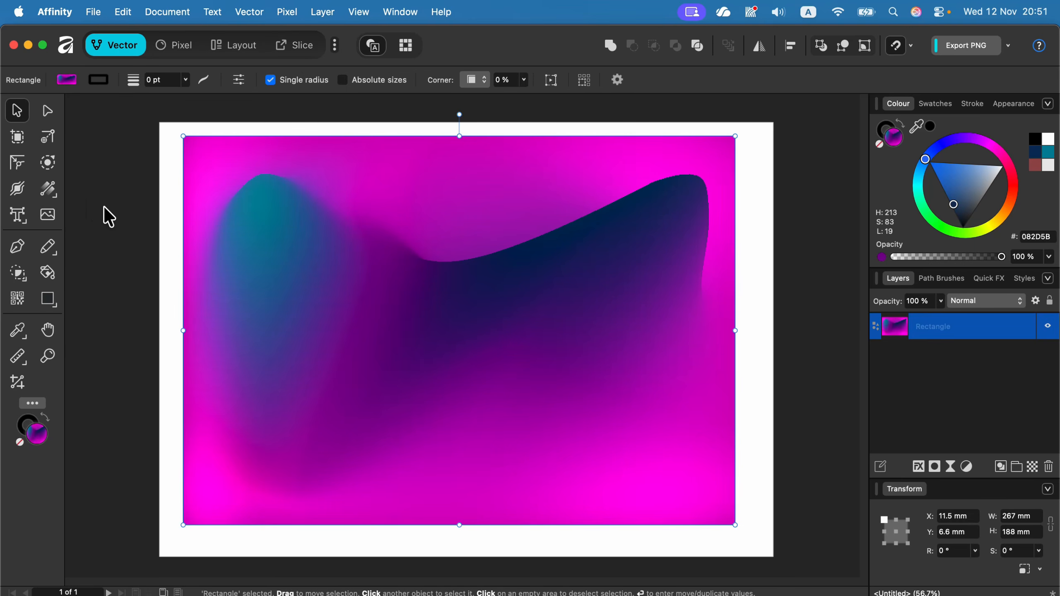
drag(58, 195, 106, 189)
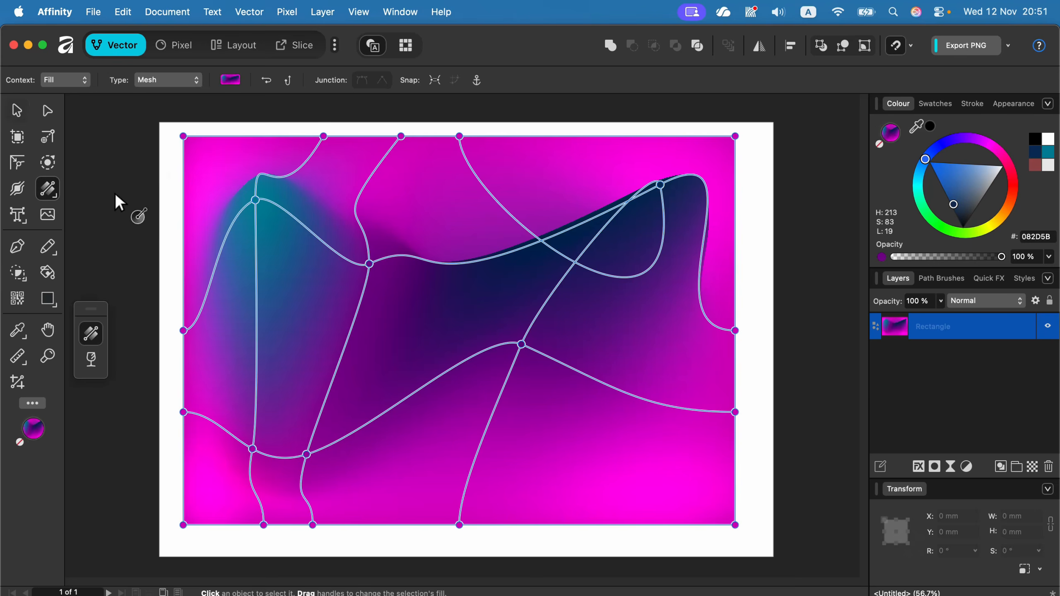
click(164, 81)
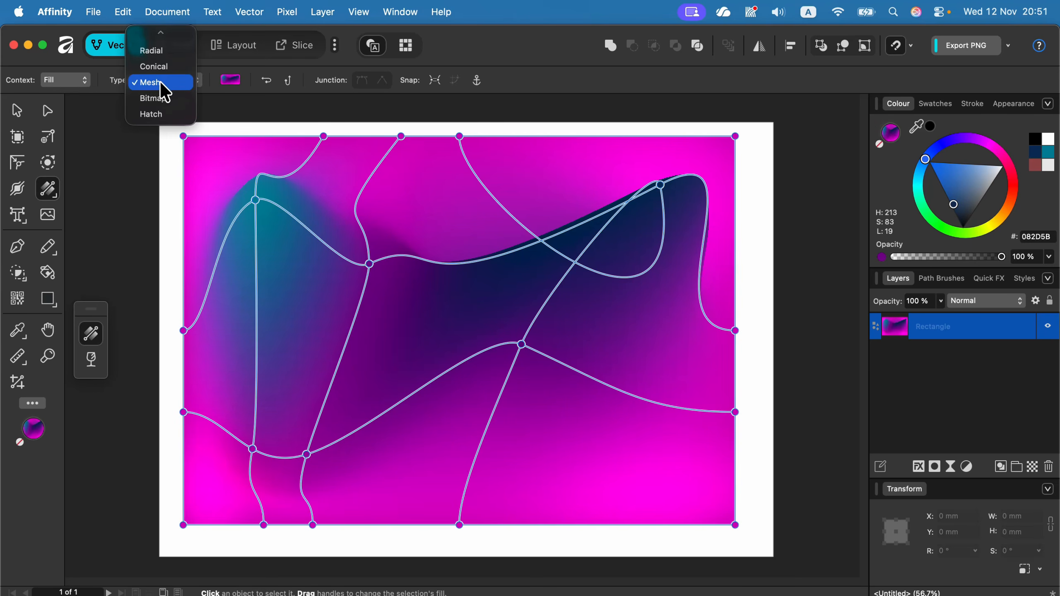
click(161, 82)
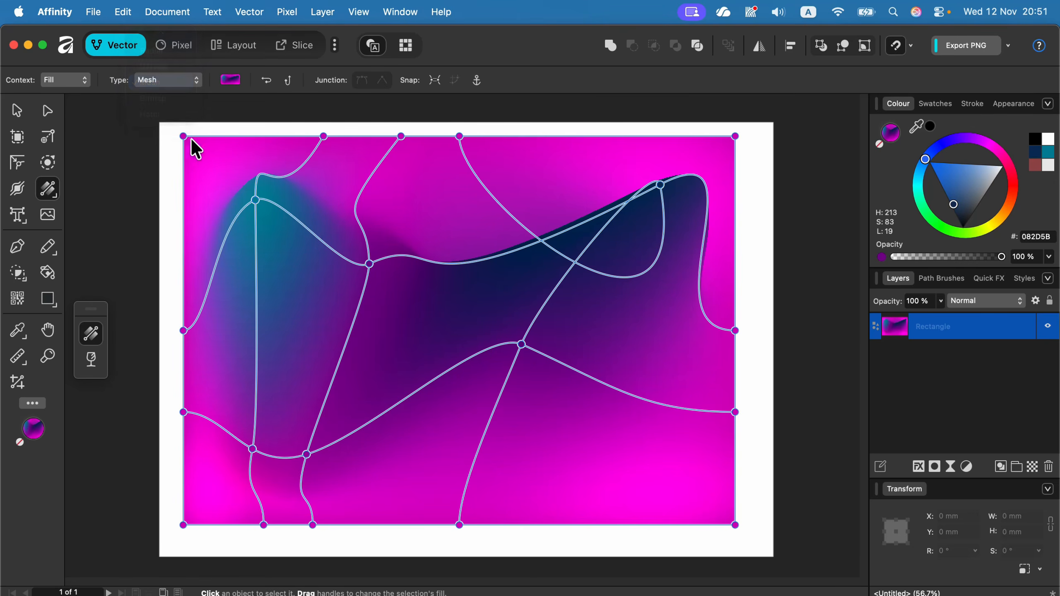
click(370, 264)
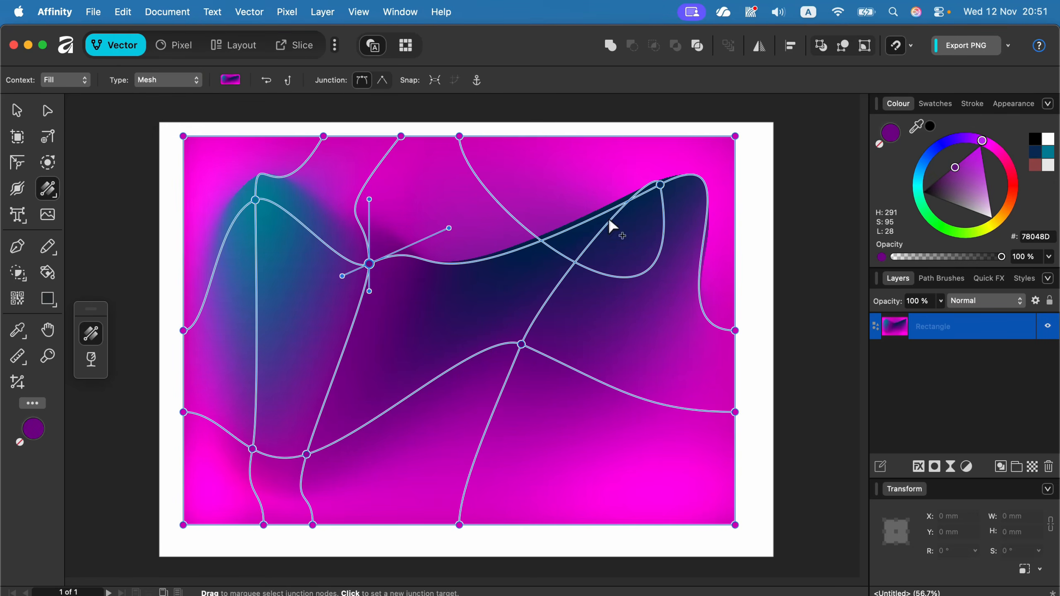
click(1012, 196)
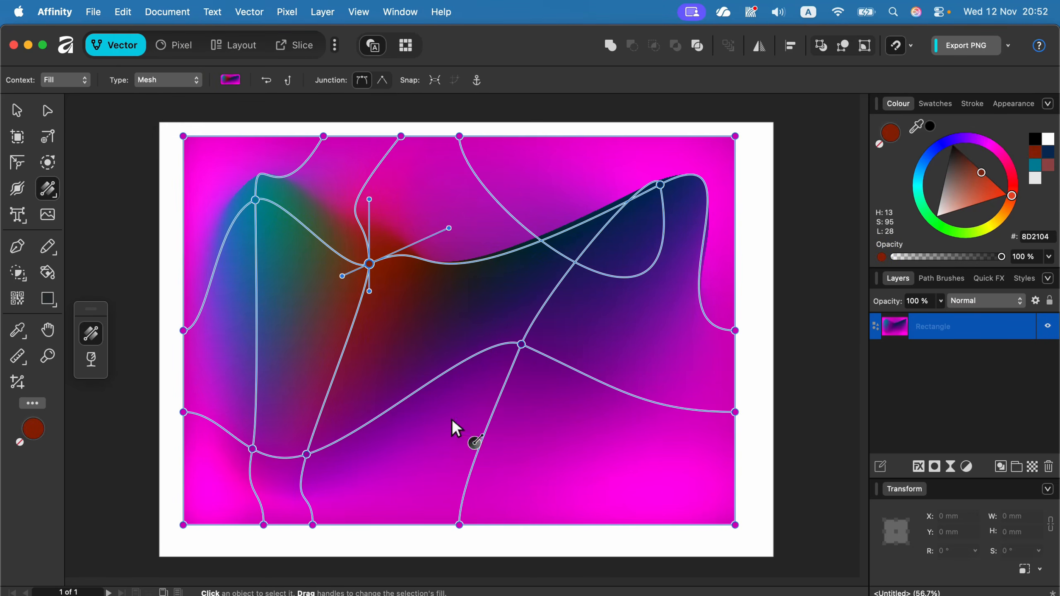
Add a mesh junction in the lower middle of the rectangle and shift it slightly down and right
click(418, 425)
click(420, 426)
drag(420, 426, 443, 459)
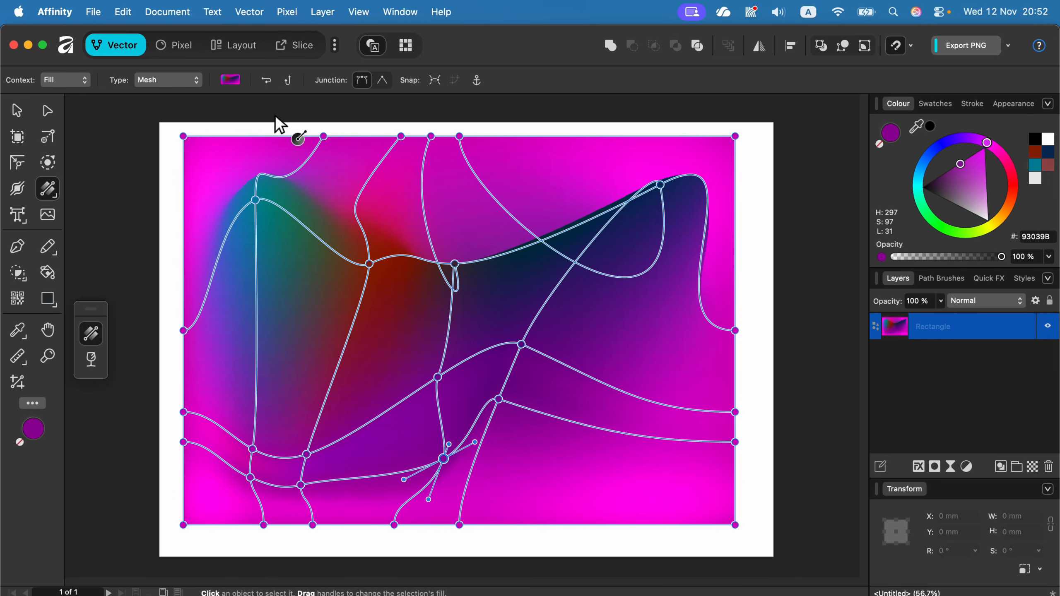
Rotate and reverse the mesh gradient's colours several times, and bend the upper handle of the lower-middle junction towards the upper left
click(286, 82)
click(267, 81)
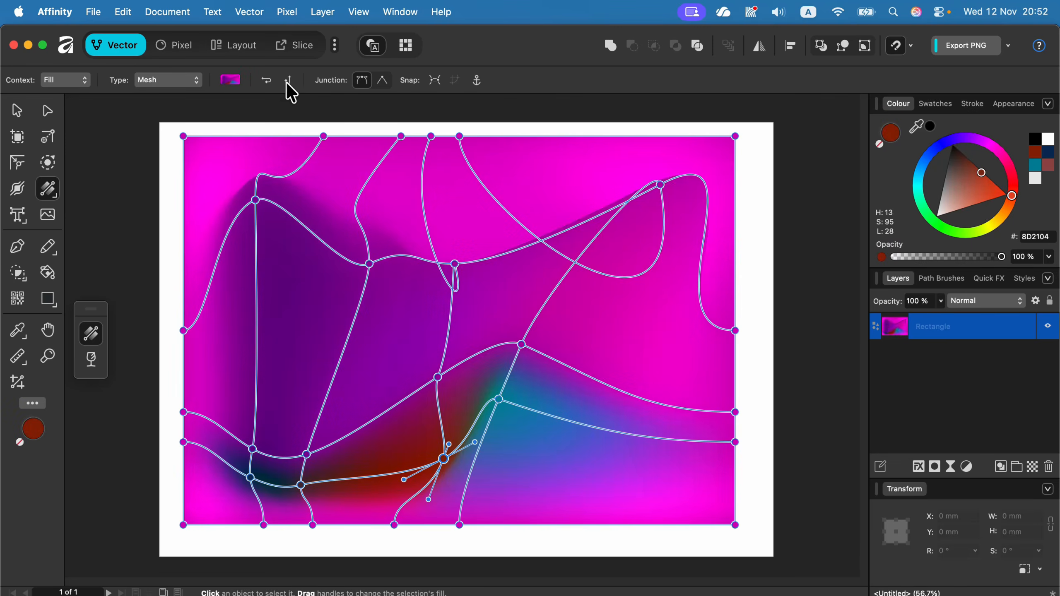
click(288, 82)
click(267, 82)
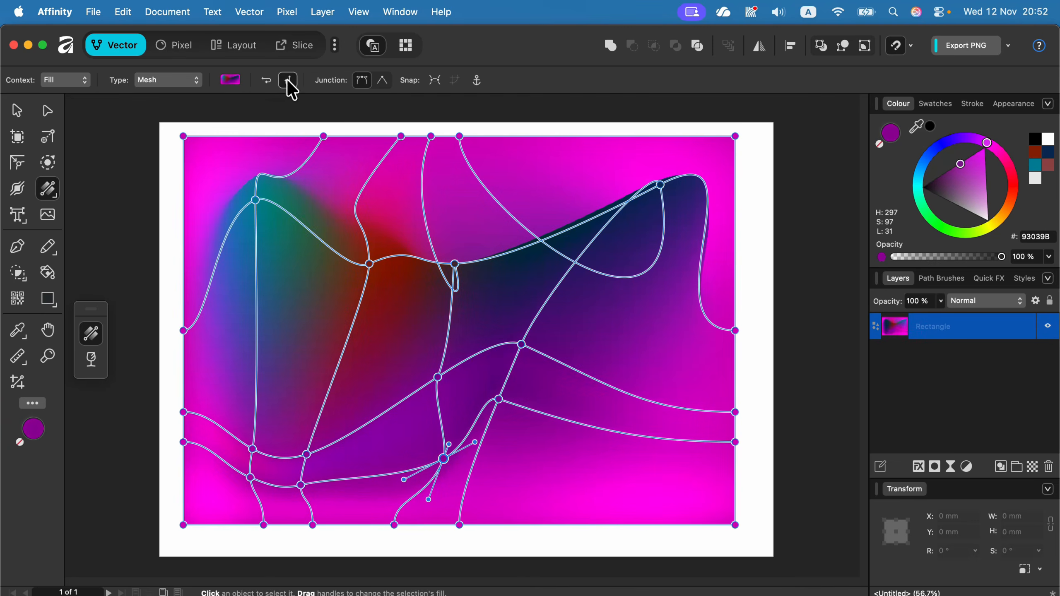
click(288, 82)
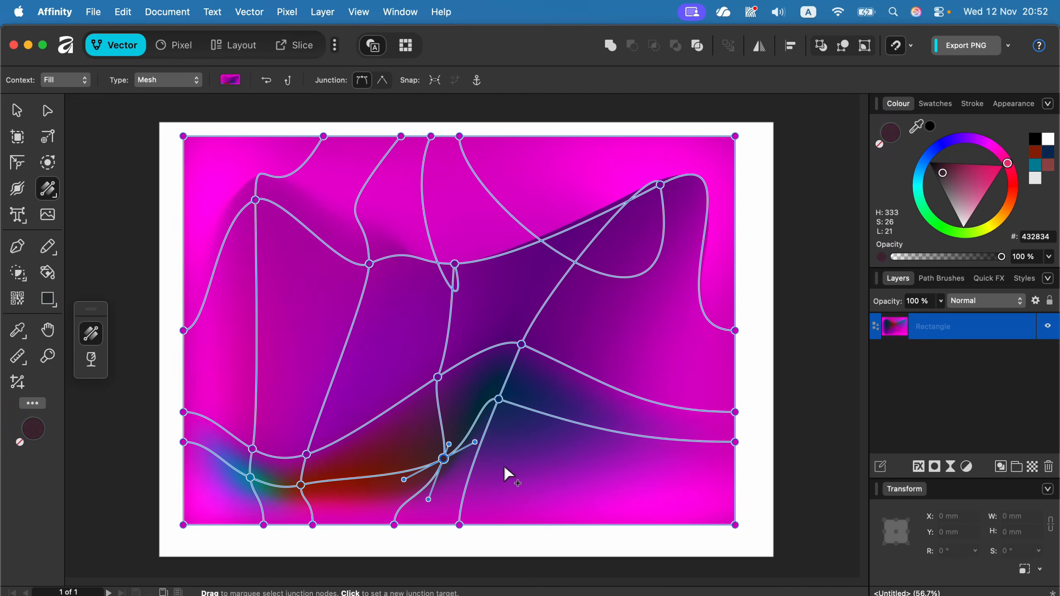
click(267, 82)
drag(449, 444, 403, 413)
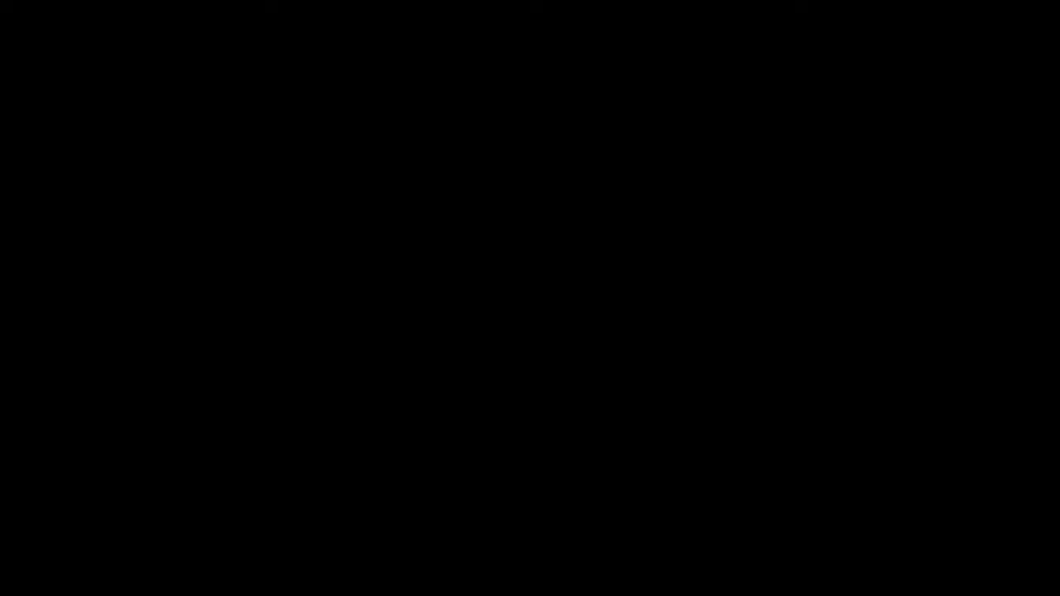